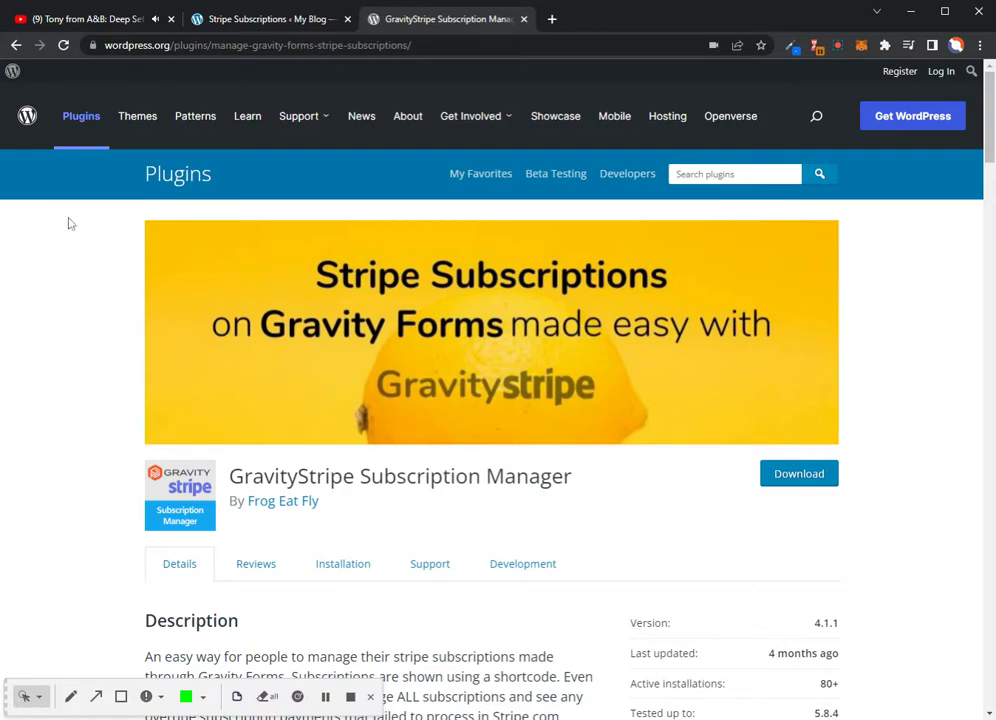
Highlight 'Subscriptions' in the plugin's basic features, then select the [user-subscriptions form_ids=1,2,3] shortcode under the table
{"action": "scroll", "coordinate": [331, 369], "scroll_direction": "down", "scroll_amount": 10}
{"action": "scroll", "coordinate": [333, 370], "scroll_direction": "down", "scroll_amount": 3}
{"action": "scroll", "coordinate": [388, 340], "scroll_direction": "up", "scroll_amount": 13}
{"action": "scroll", "coordinate": [390, 340], "scroll_direction": "up", "scroll_amount": 2}
{"action": "scroll", "coordinate": [390, 340], "scroll_direction": "down", "scroll_amount": 12}
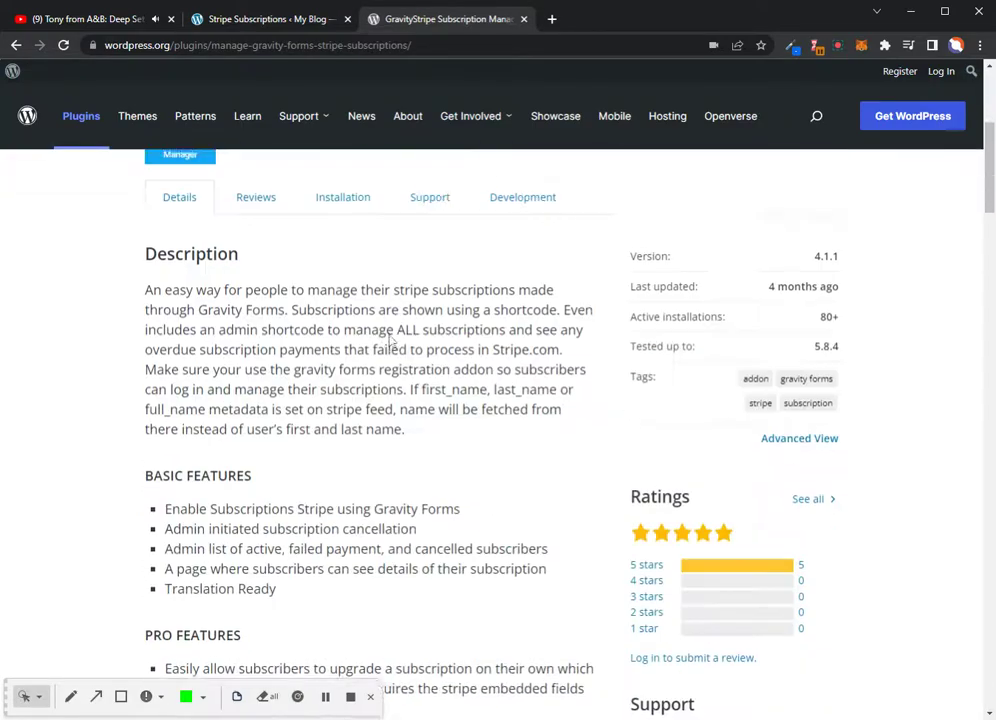
{"action": "scroll", "coordinate": [390, 341], "scroll_direction": "down", "scroll_amount": 6}
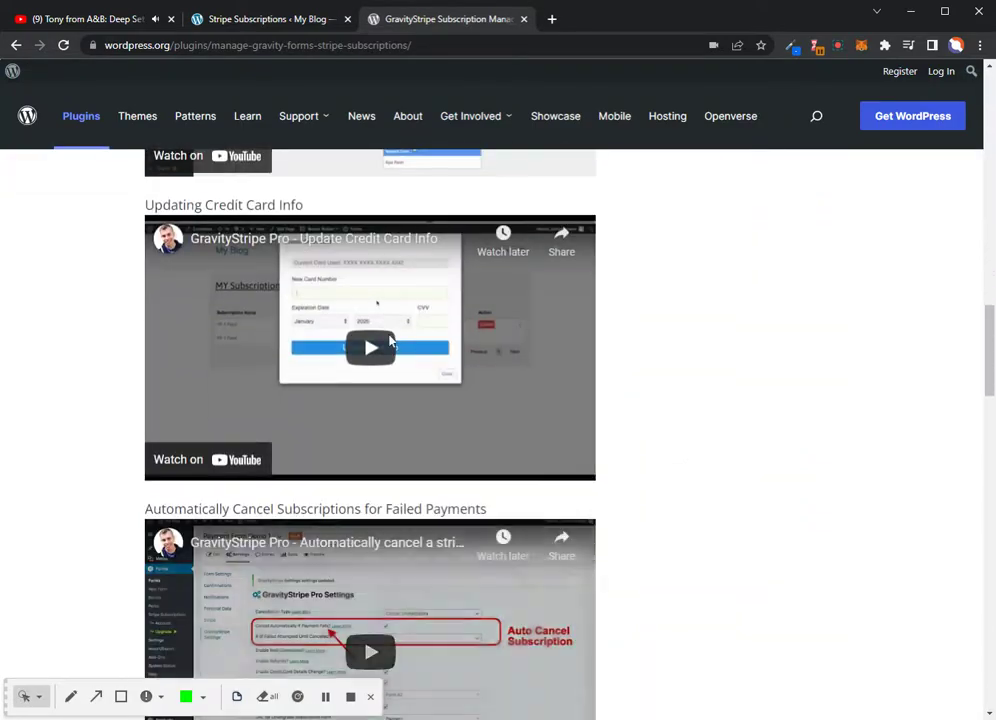
{"action": "scroll", "coordinate": [390, 341], "scroll_direction": "up", "scroll_amount": 12}
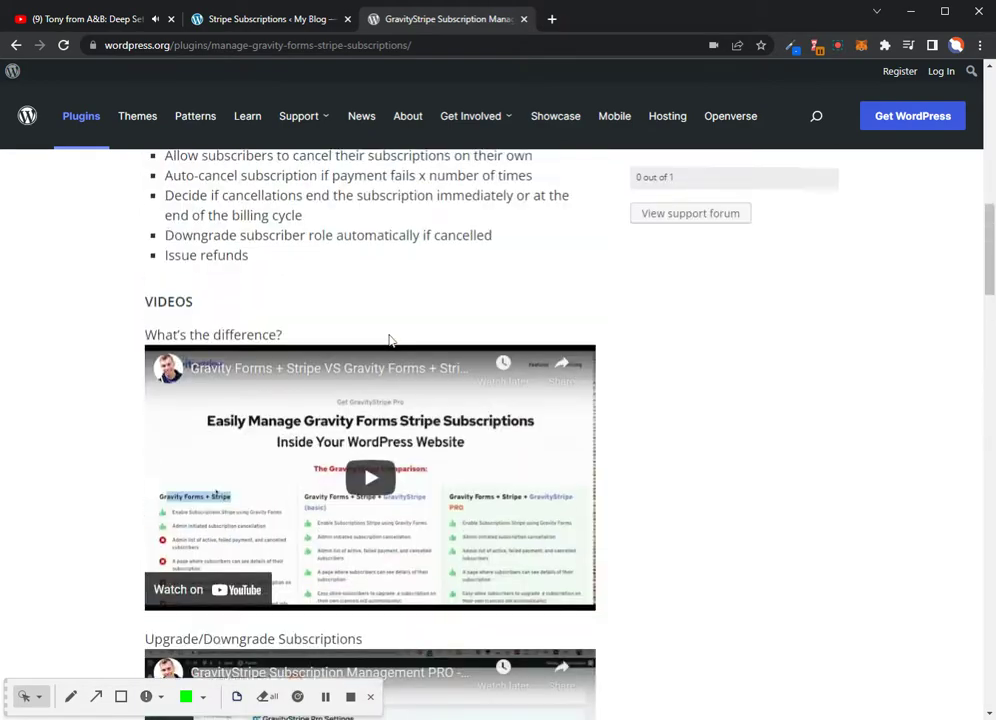
{"action": "scroll", "coordinate": [390, 341], "scroll_direction": "down", "scroll_amount": 4}
{"action": "scroll", "coordinate": [390, 340], "scroll_direction": "down", "scroll_amount": 4}
{"action": "scroll", "coordinate": [390, 340], "scroll_direction": "up", "scroll_amount": 15}
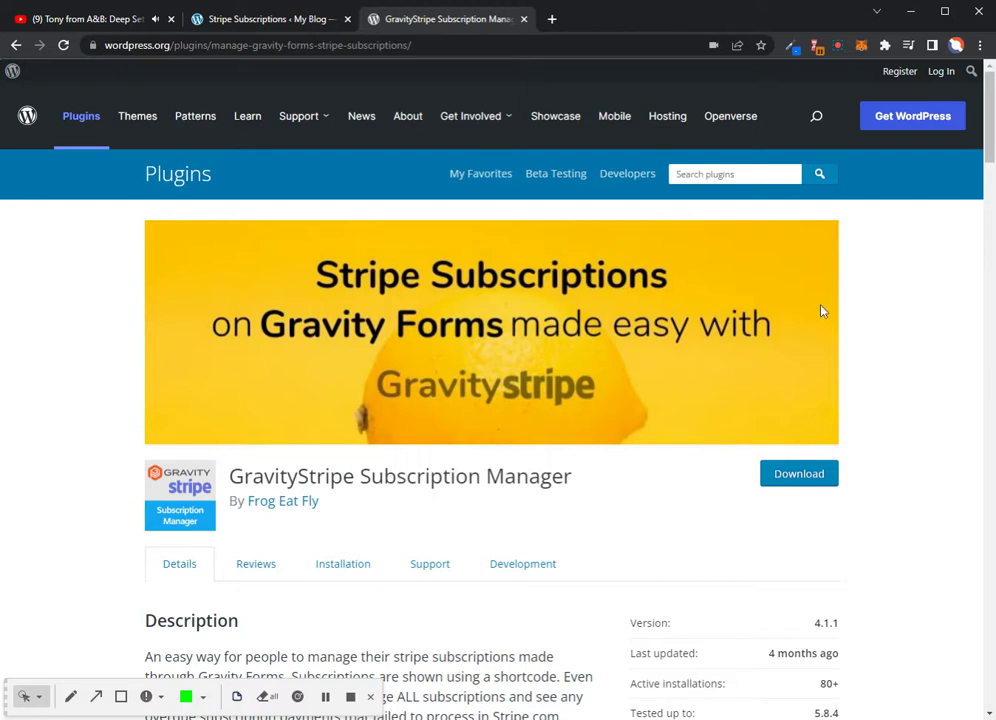
{"action": "scroll", "coordinate": [820, 309], "scroll_direction": "down", "scroll_amount": 4}
{"action": "scroll", "coordinate": [396, 480], "scroll_direction": "up", "scroll_amount": 4}
{"action": "scroll", "coordinate": [396, 480], "scroll_direction": "down", "scroll_amount": 3}
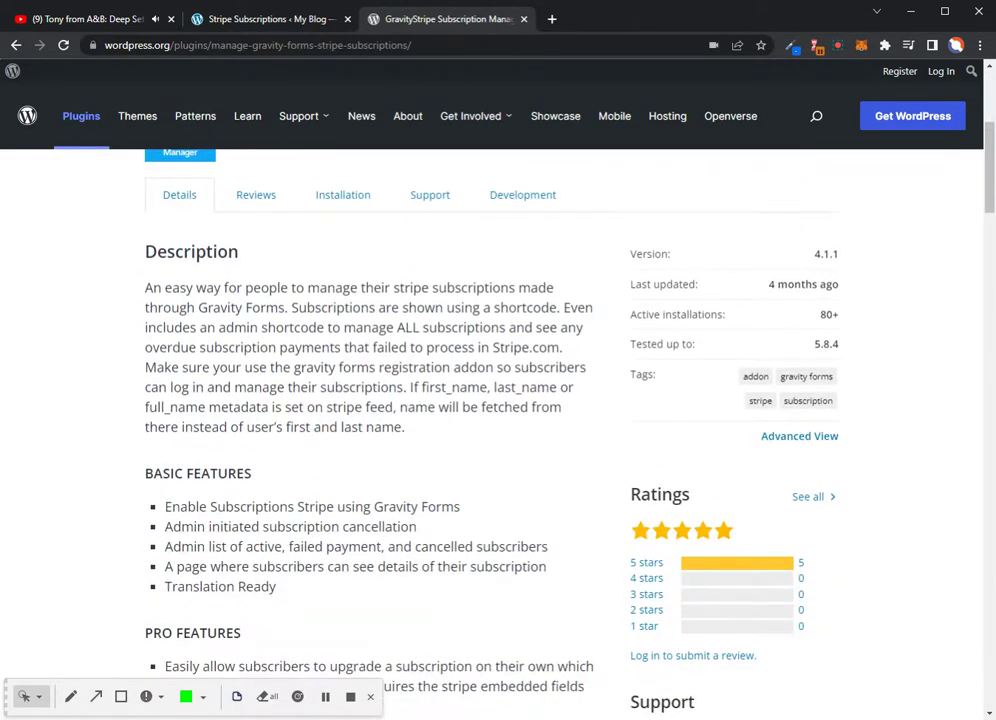
{"action": "left_click_drag", "start_coordinate": [208, 507], "coordinate": [294, 507]}
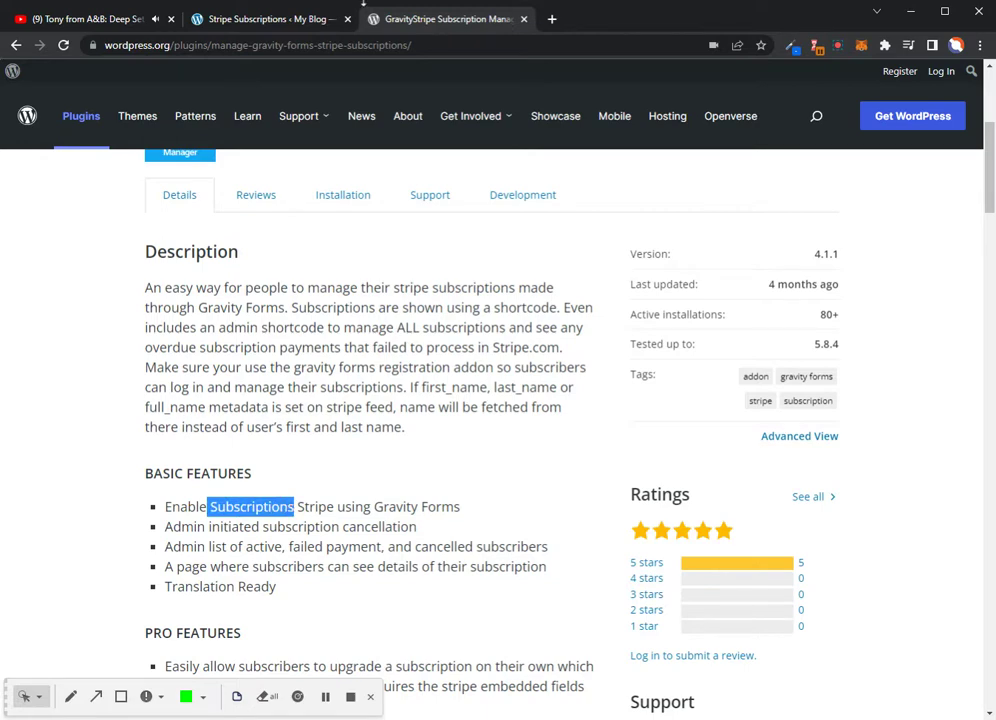
{"action": "left_click", "coordinate": [265, 18]}
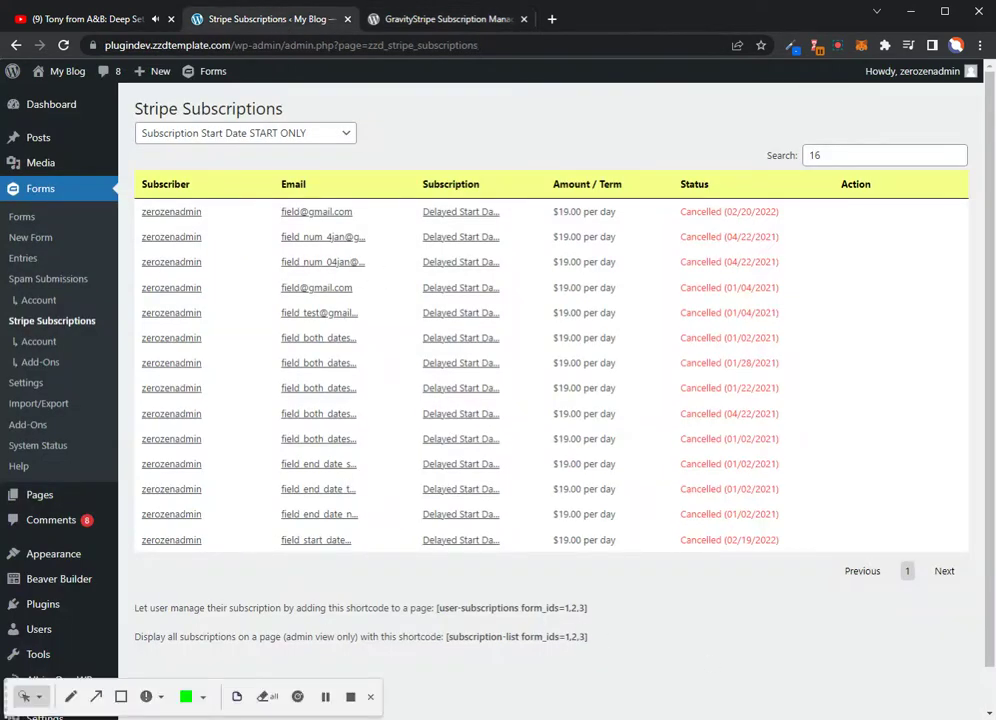
{"action": "left_click_drag", "start_coordinate": [589, 608], "coordinate": [436, 608]}
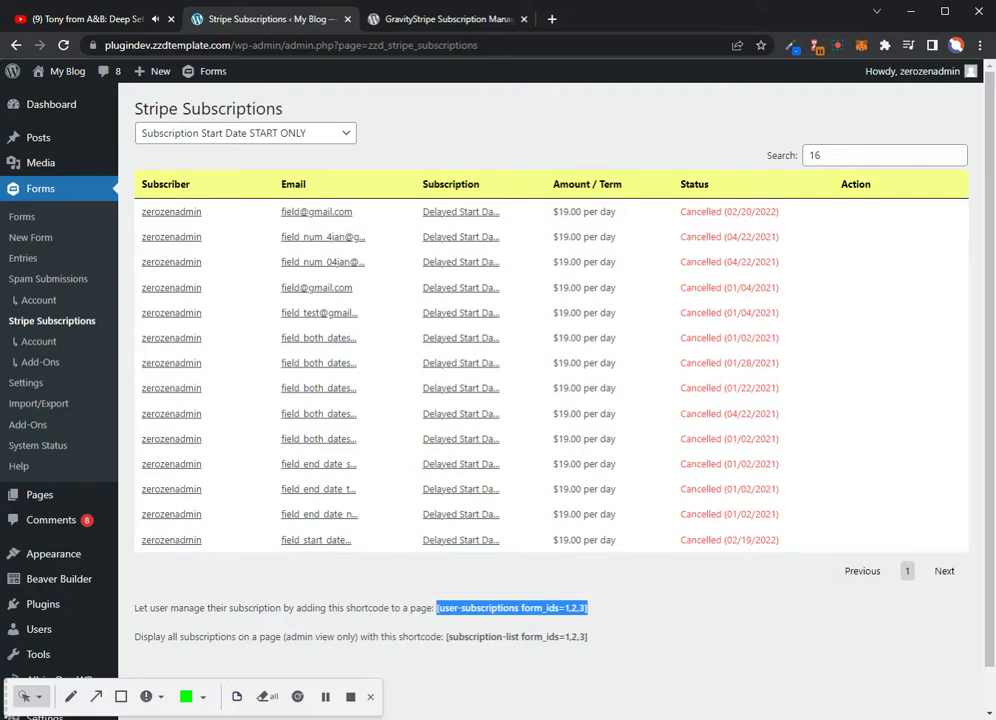
Review the GravityStripe Subscription Manager Basic and Pro Features lists, ending back at the Download button
{"action": "left_click", "coordinate": [427, 20]}
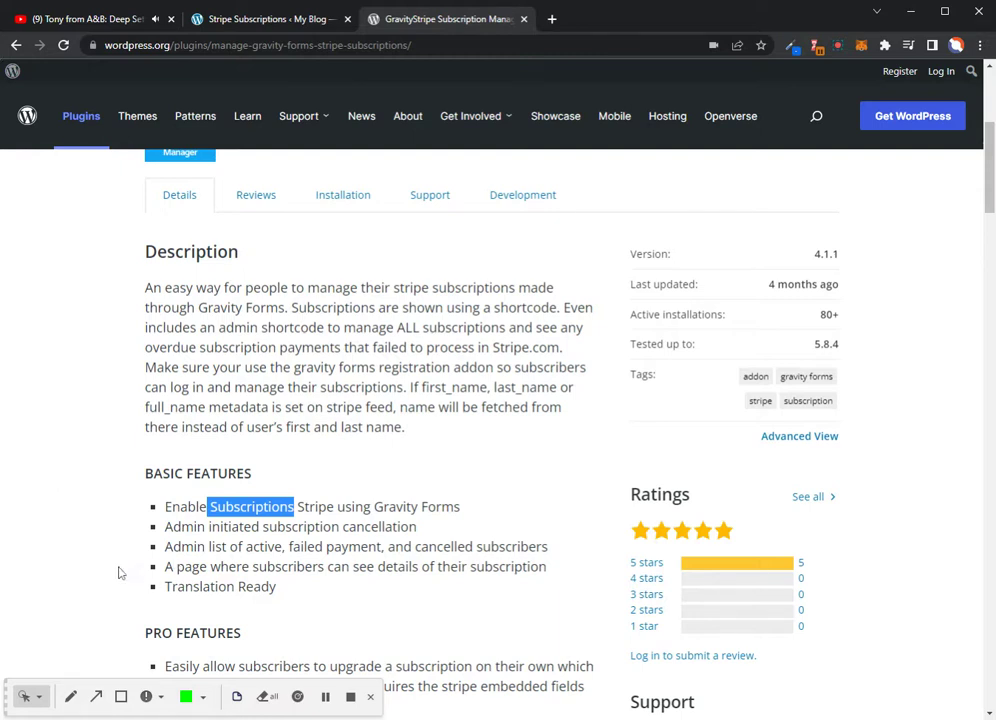
{"action": "scroll", "coordinate": [118, 572], "scroll_direction": "down", "scroll_amount": 3}
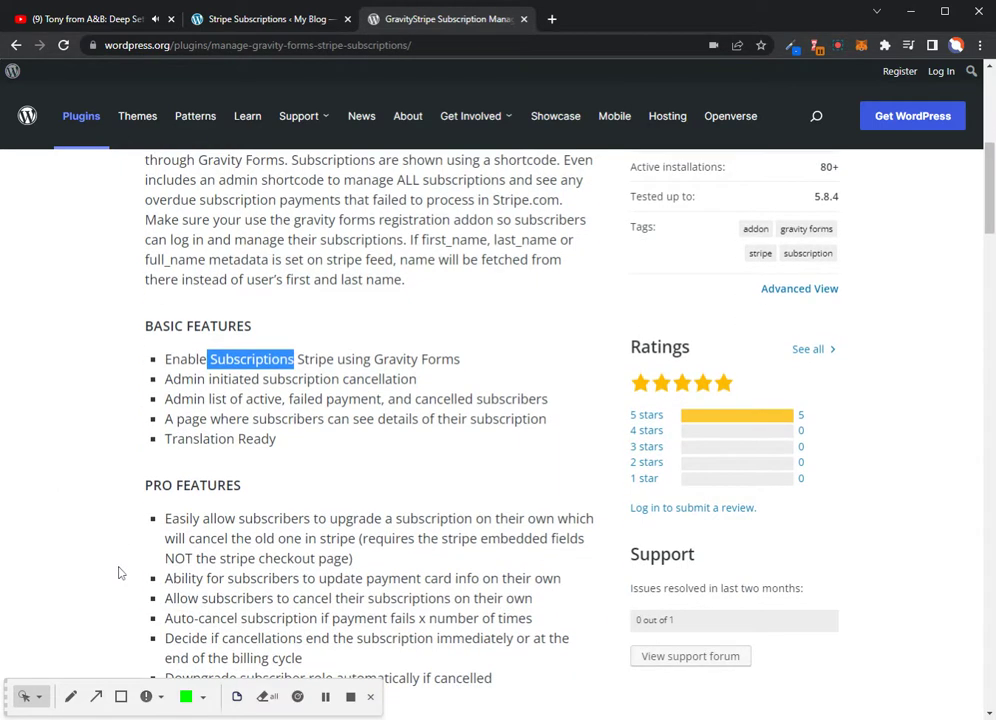
{"action": "scroll", "coordinate": [118, 572], "scroll_direction": "down", "scroll_amount": 2}
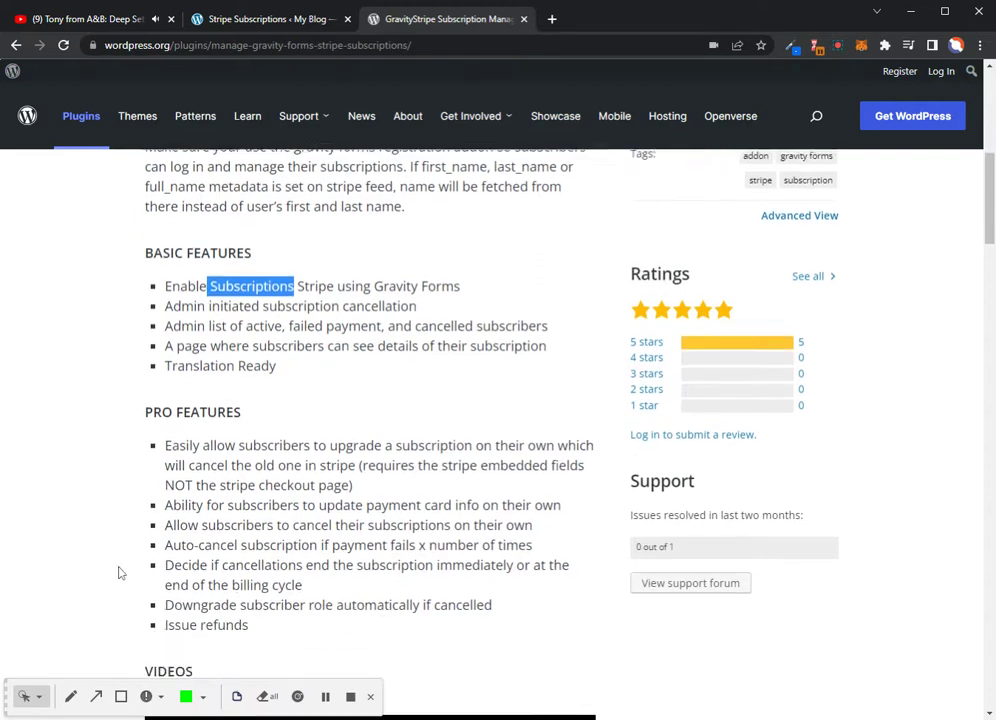
{"action": "scroll", "coordinate": [118, 572], "scroll_direction": "down", "scroll_amount": 2}
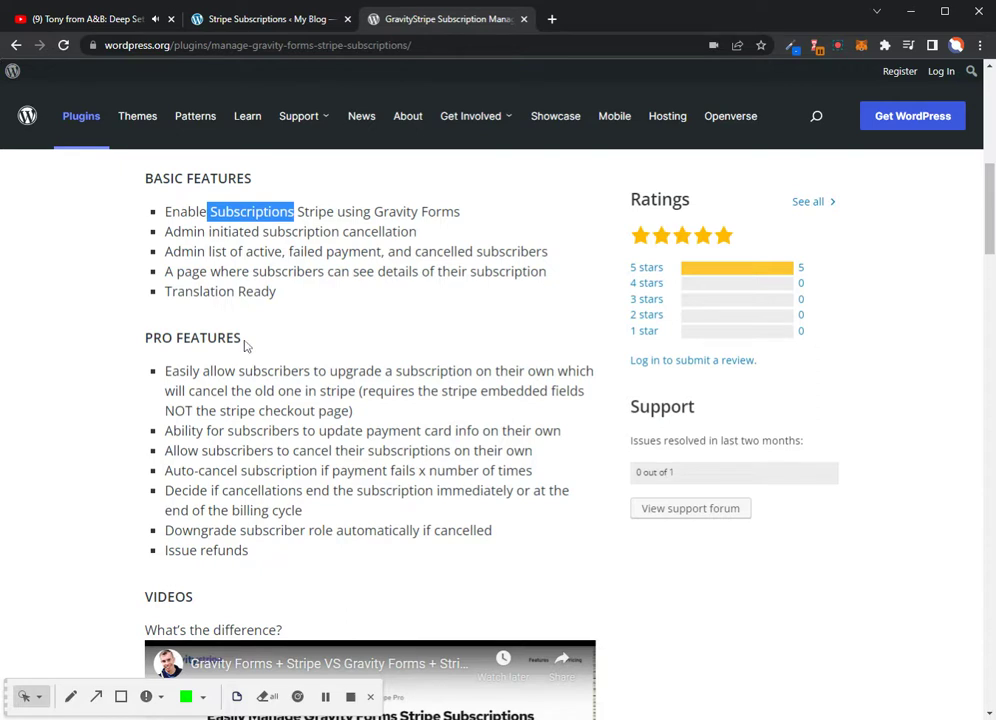
{"action": "mouse_move", "coordinate": [460, 126]}
{"action": "scroll", "coordinate": [490, 430], "scroll_direction": "up", "scroll_amount": 5}
{"action": "scroll", "coordinate": [490, 400], "scroll_direction": "up", "scroll_amount": 3}
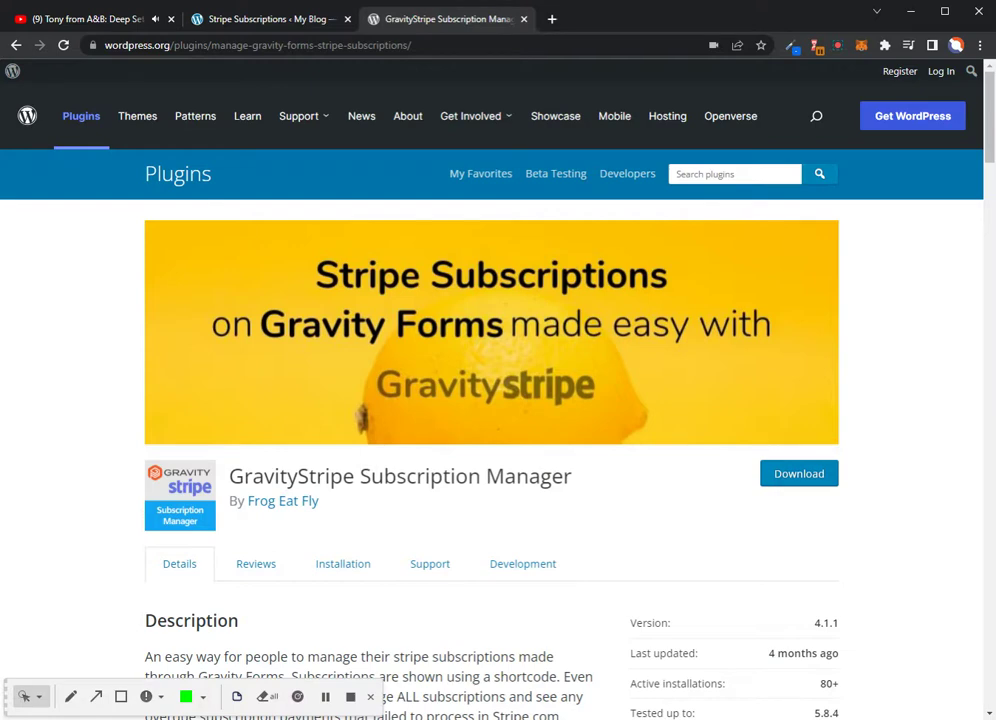
Go to the Installed Plugins page and highlight plugin names in the list
{"action": "left_click", "coordinate": [240, 20]}
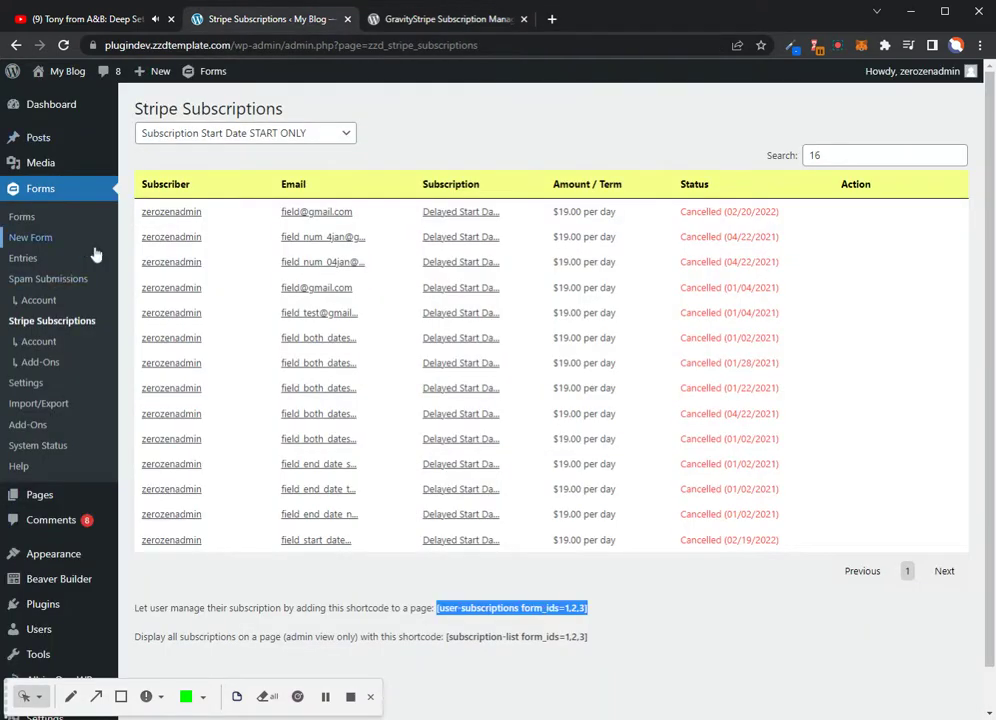
{"action": "mouse_move", "coordinate": [42, 74]}
{"action": "left_click", "coordinate": [41, 619]}
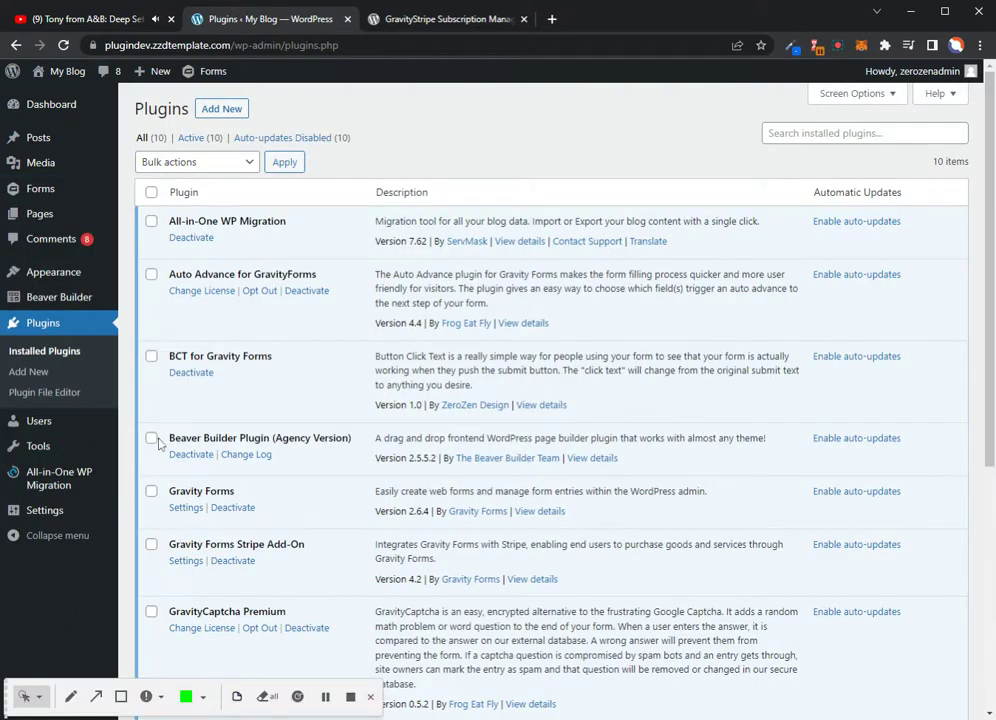
{"action": "left_click", "coordinate": [70, 696]}
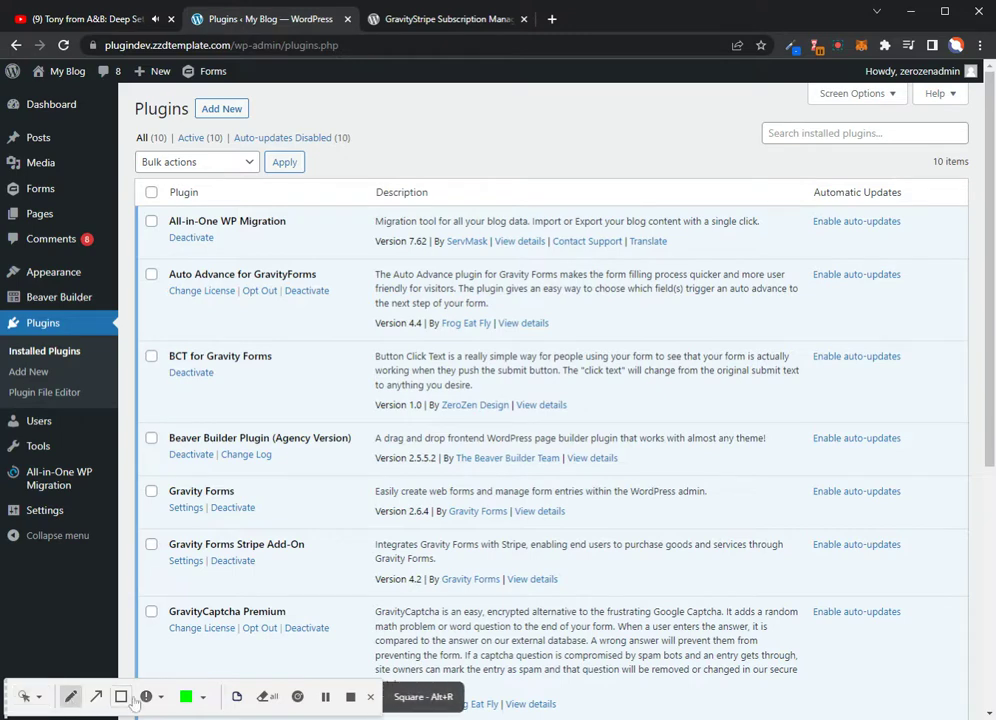
{"action": "left_click_drag", "start_coordinate": [241, 497], "coordinate": [169, 496]}
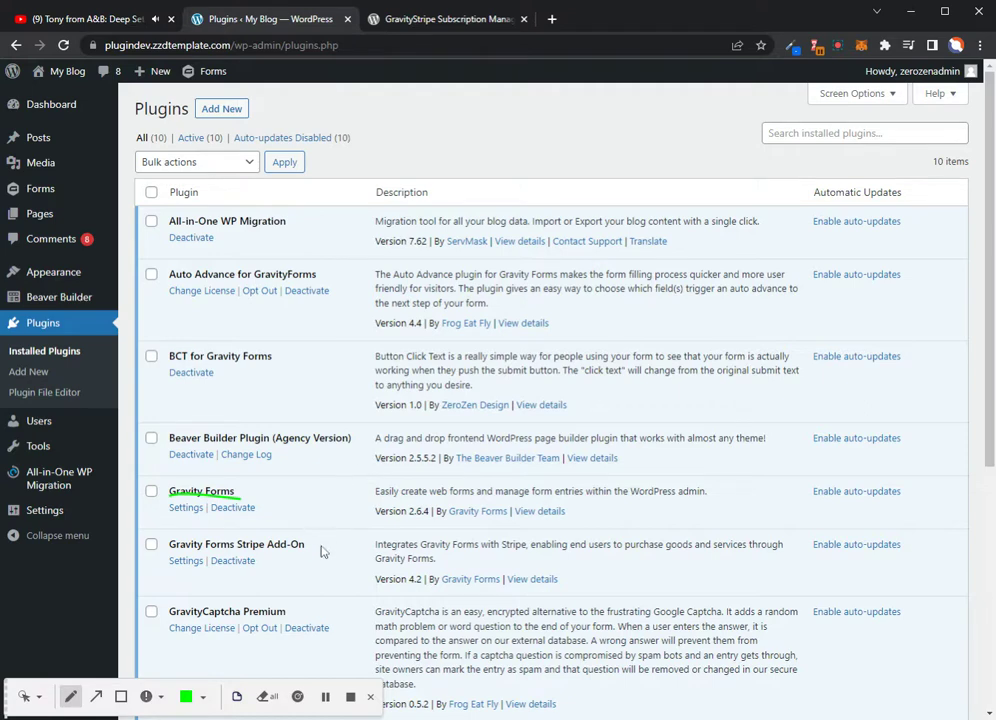
{"action": "left_click_drag", "start_coordinate": [315, 548], "coordinate": [205, 547]}
Highlight the active Stripe Add-On 4.2 and GravityStripe Subscription Management 4.1.1 entries
{"action": "scroll", "coordinate": [394, 493], "scroll_direction": "down", "scroll_amount": 3}
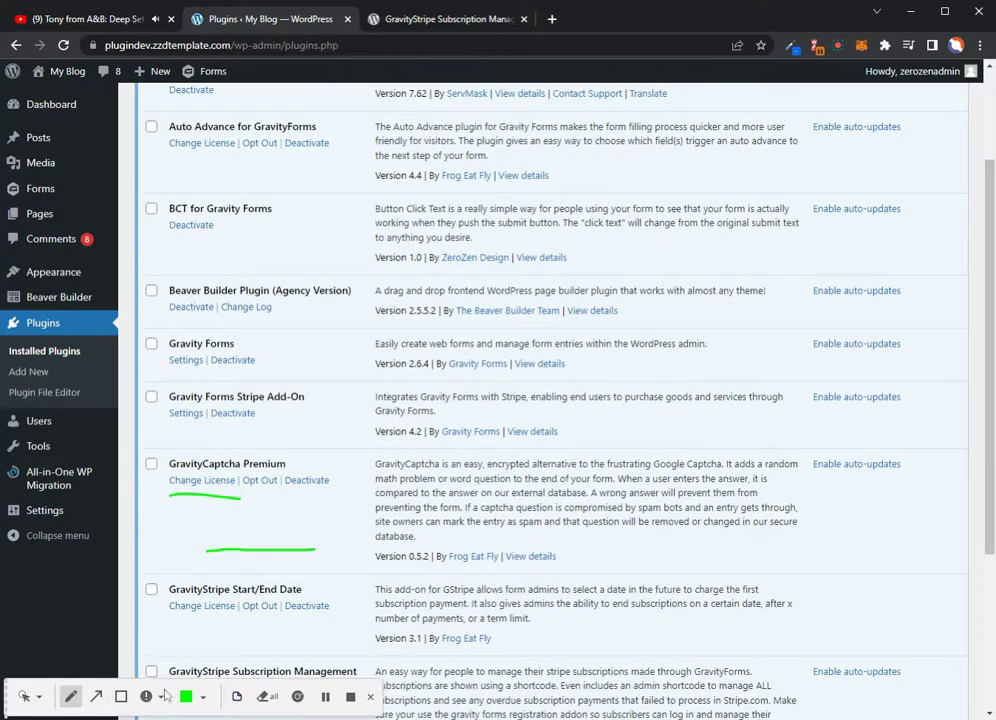
{"action": "left_click", "coordinate": [265, 697]}
{"action": "scroll", "coordinate": [300, 588], "scroll_direction": "down", "scroll_amount": 1}
{"action": "scroll", "coordinate": [305, 585], "scroll_direction": "down", "scroll_amount": 2}
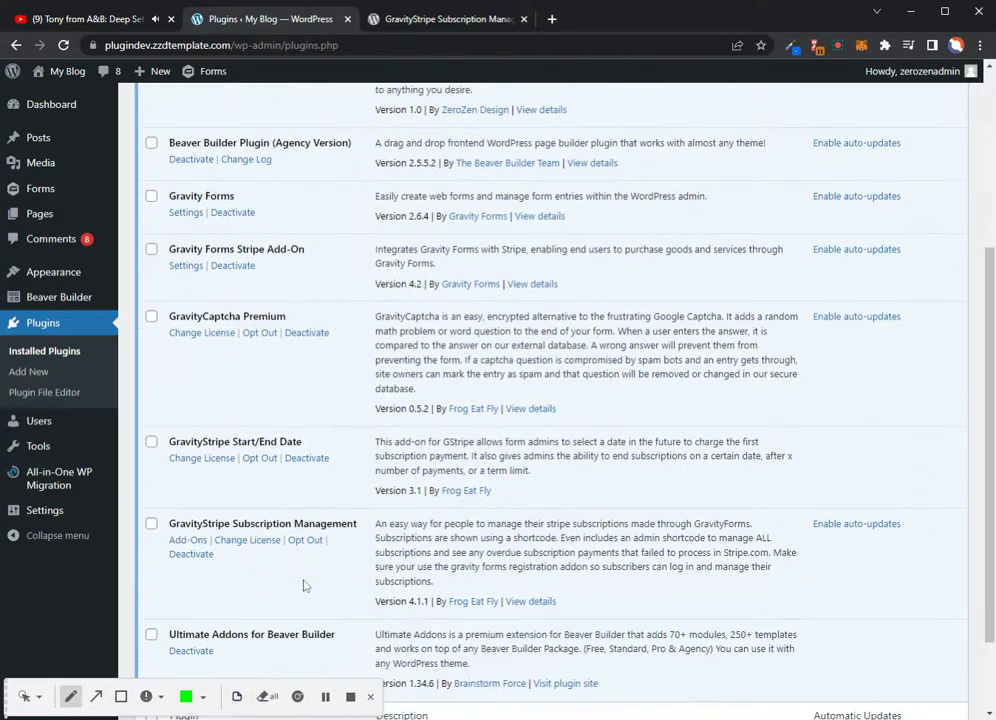
{"action": "scroll", "coordinate": [305, 585], "scroll_direction": "up", "scroll_amount": 1}
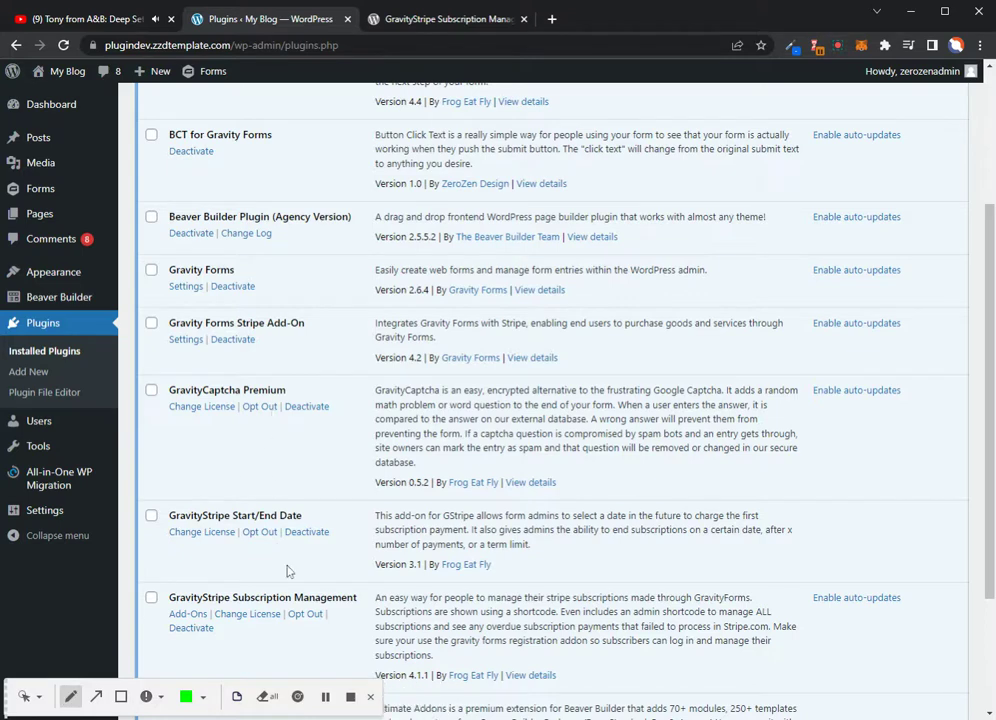
{"action": "left_click_drag", "start_coordinate": [355, 598], "coordinate": [176, 612]}
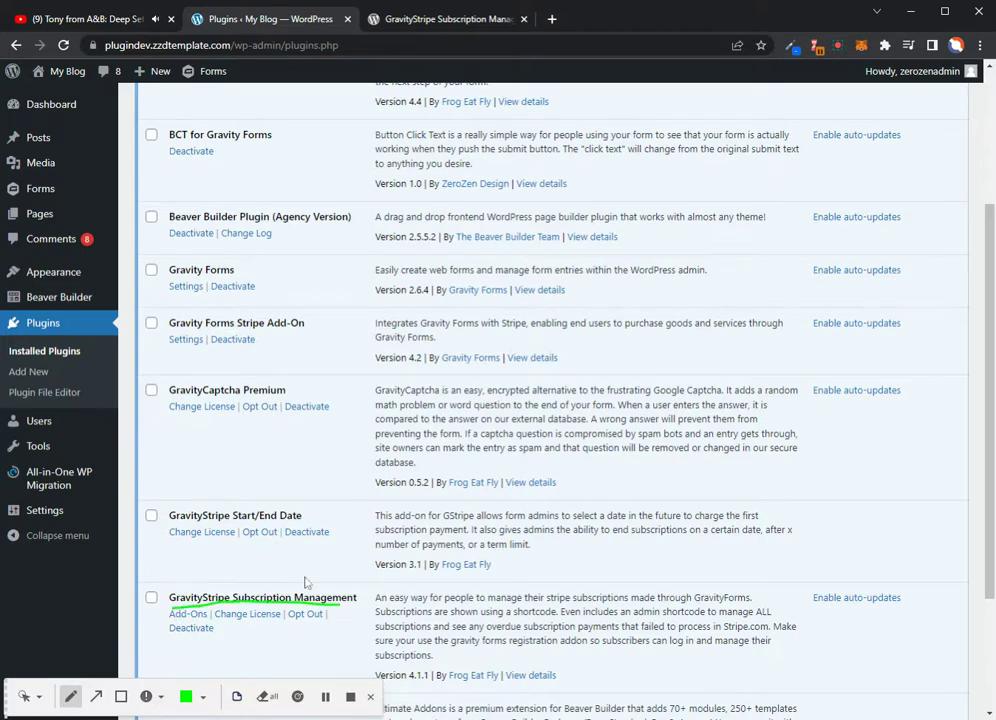
{"action": "left_click_drag", "start_coordinate": [169, 272], "coordinate": [236, 271]}
{"action": "left_click_drag", "start_coordinate": [305, 323], "coordinate": [163, 330]}
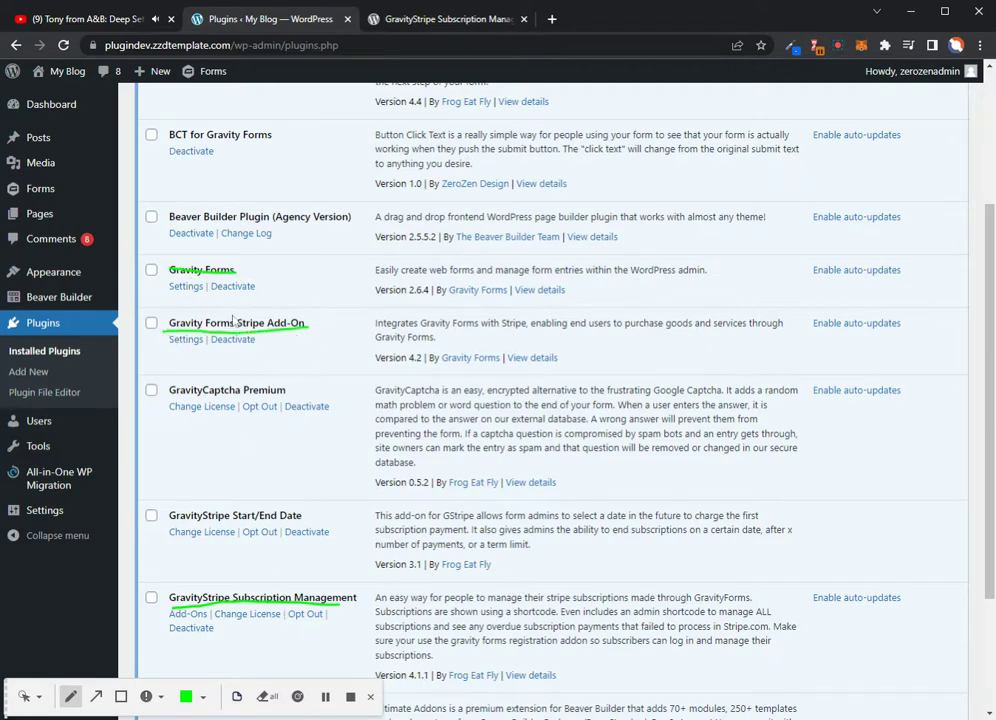
{"action": "left_click", "coordinate": [39, 699]}
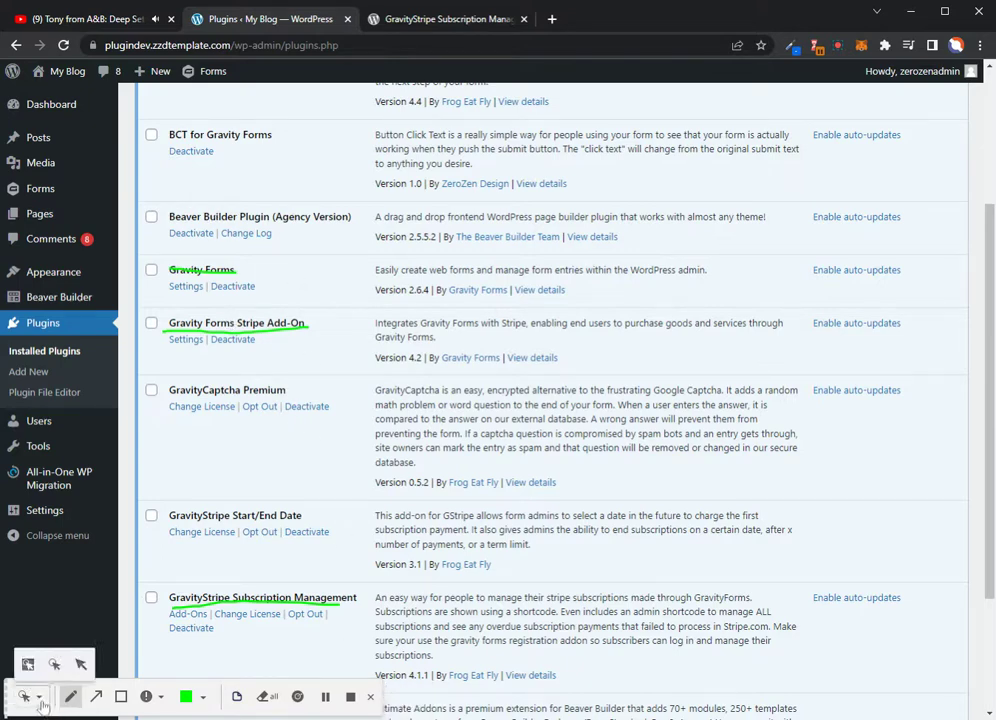
{"action": "left_click", "coordinate": [81, 664]}
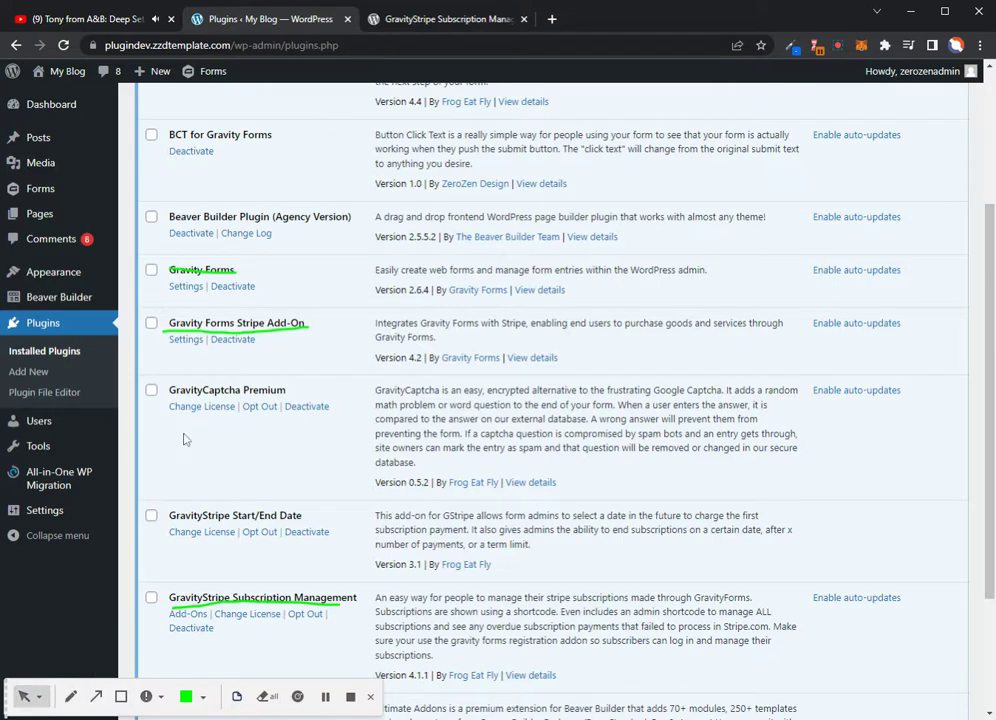
{"action": "left_click", "coordinate": [266, 696]}
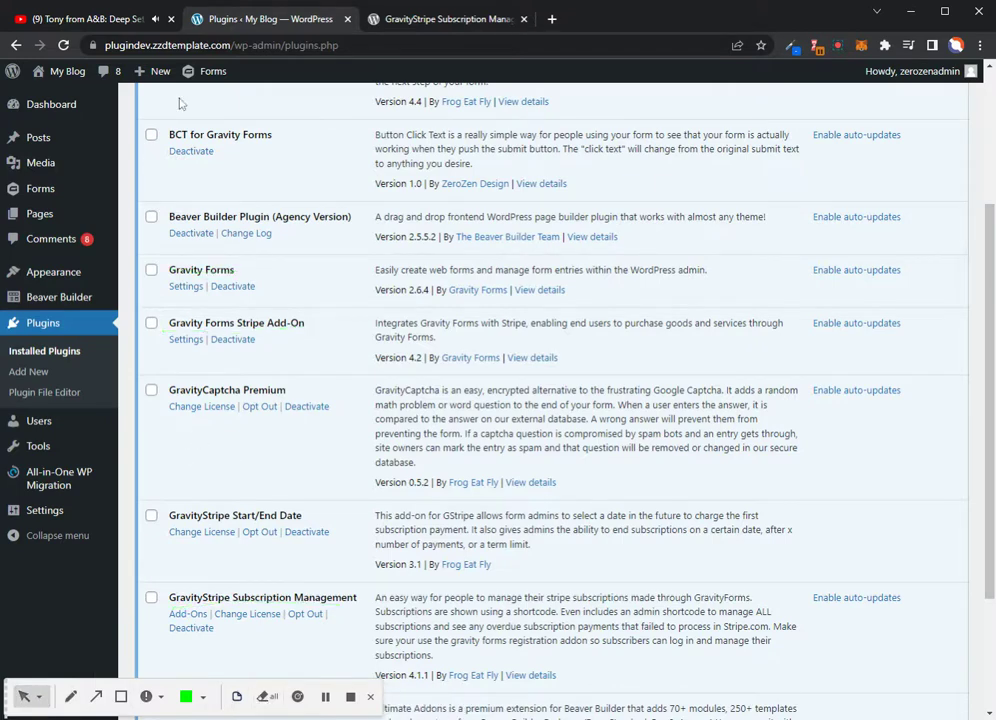
{"action": "scroll", "coordinate": [193, 499], "scroll_direction": "up", "scroll_amount": 3}
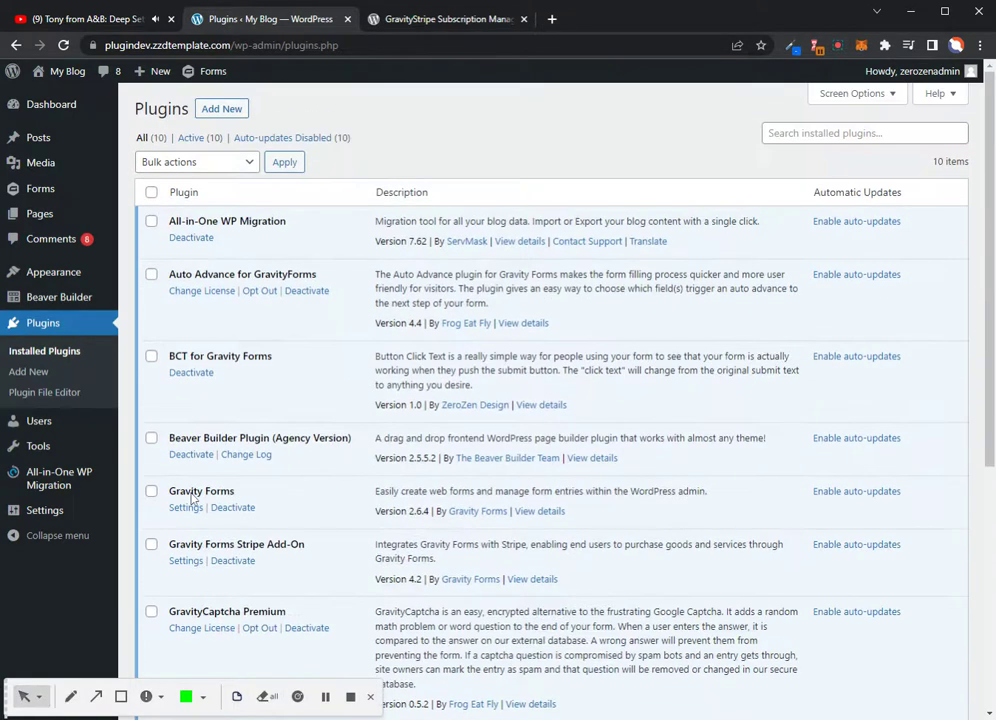
Edit the GravityStrip New form from the Forms list and scroll through its fields
{"action": "left_click", "coordinate": [52, 192]}
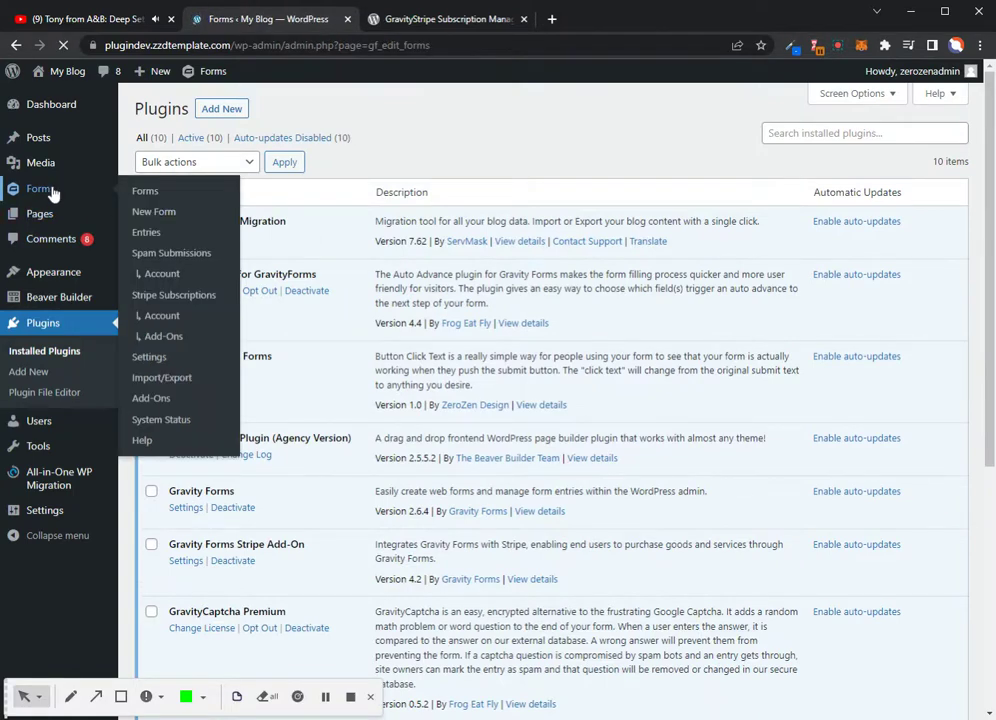
{"action": "scroll", "coordinate": [516, 595], "scroll_direction": "down", "scroll_amount": 10}
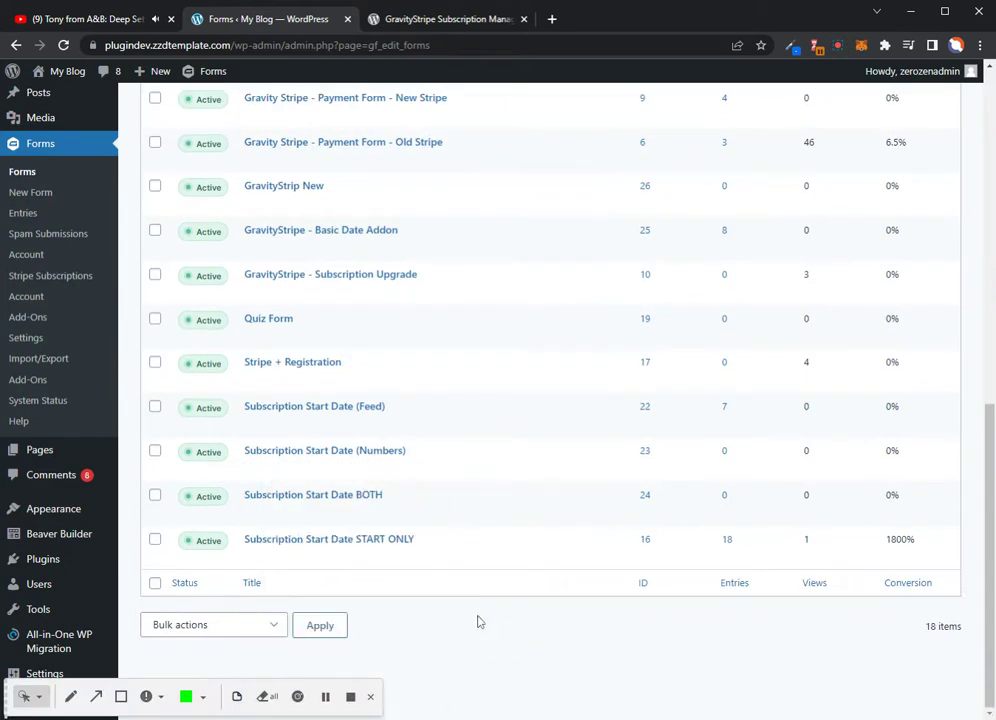
{"action": "scroll", "coordinate": [478, 622], "scroll_direction": "up", "scroll_amount": 2}
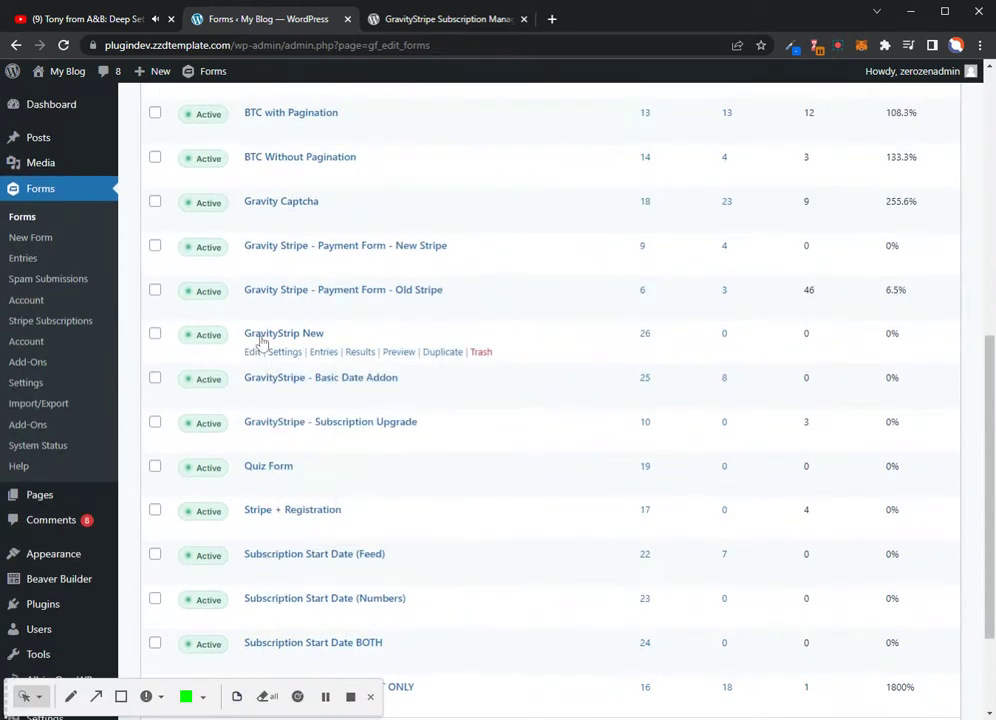
{"action": "left_click", "coordinate": [253, 353]}
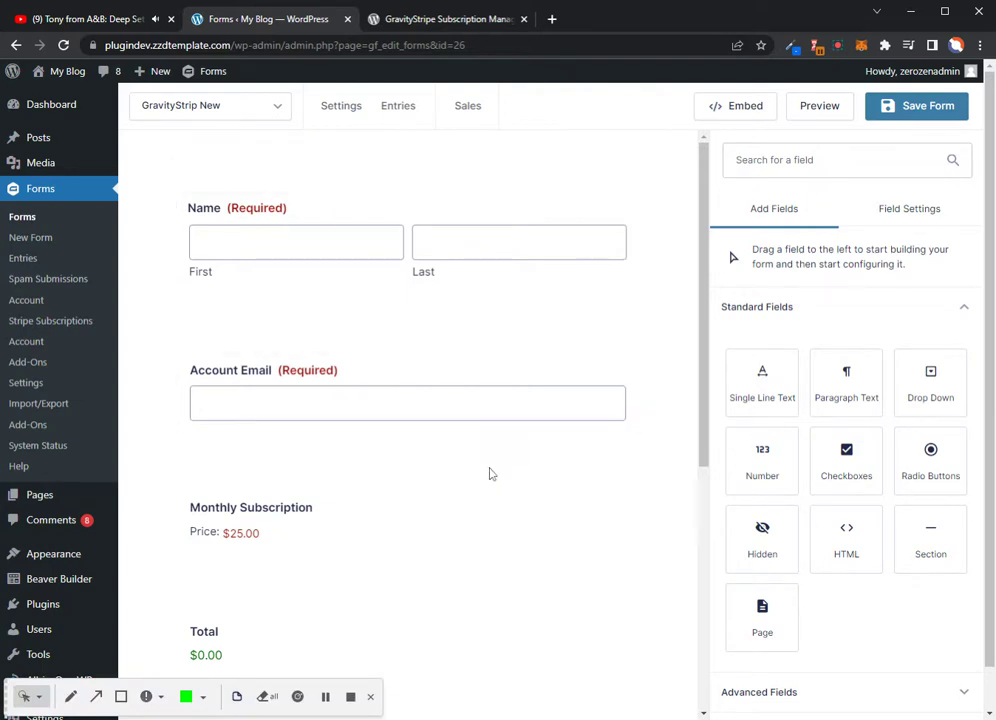
{"action": "scroll", "coordinate": [482, 460], "scroll_direction": "down", "scroll_amount": 3}
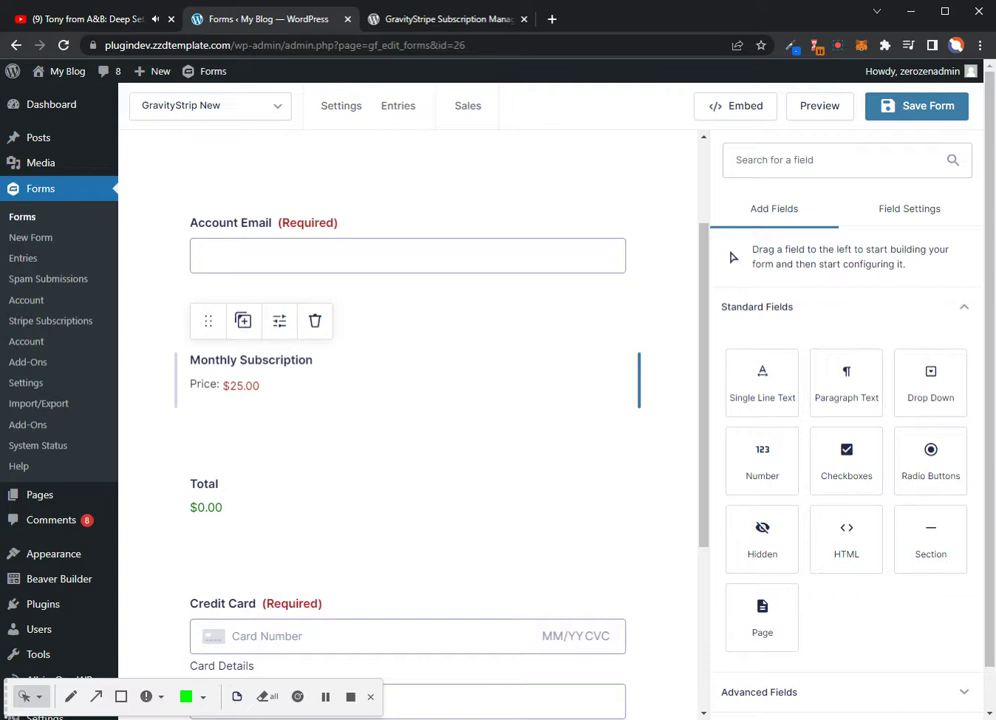
Show the $25.00 subscription product field's settings with Appearance and General sections expanded
{"action": "left_click", "coordinate": [216, 484]}
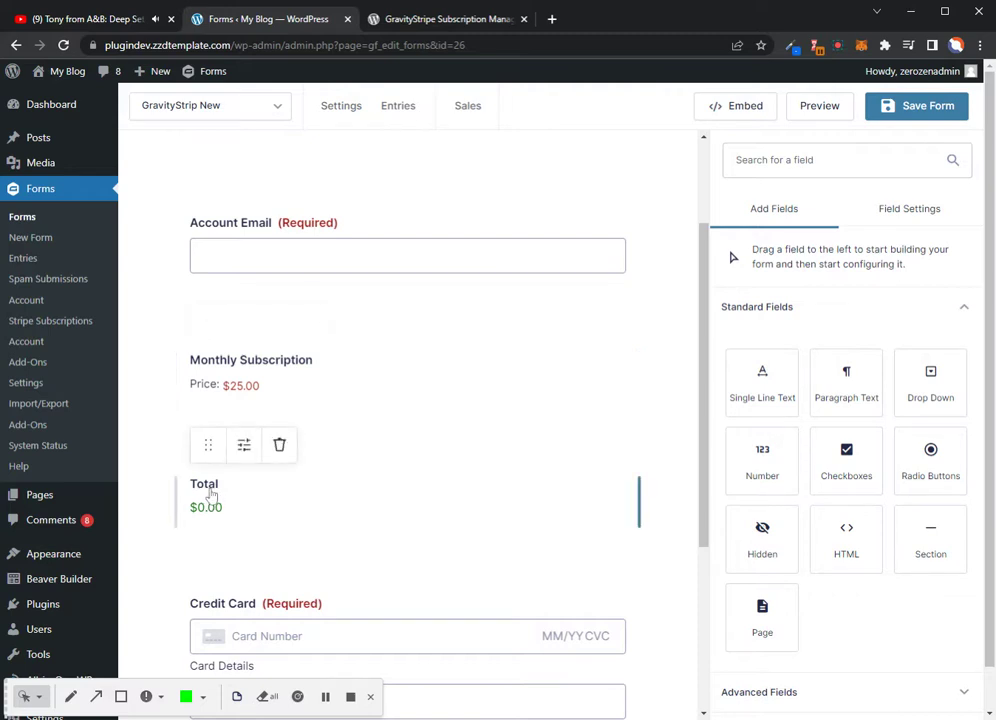
{"action": "left_click", "coordinate": [240, 376]}
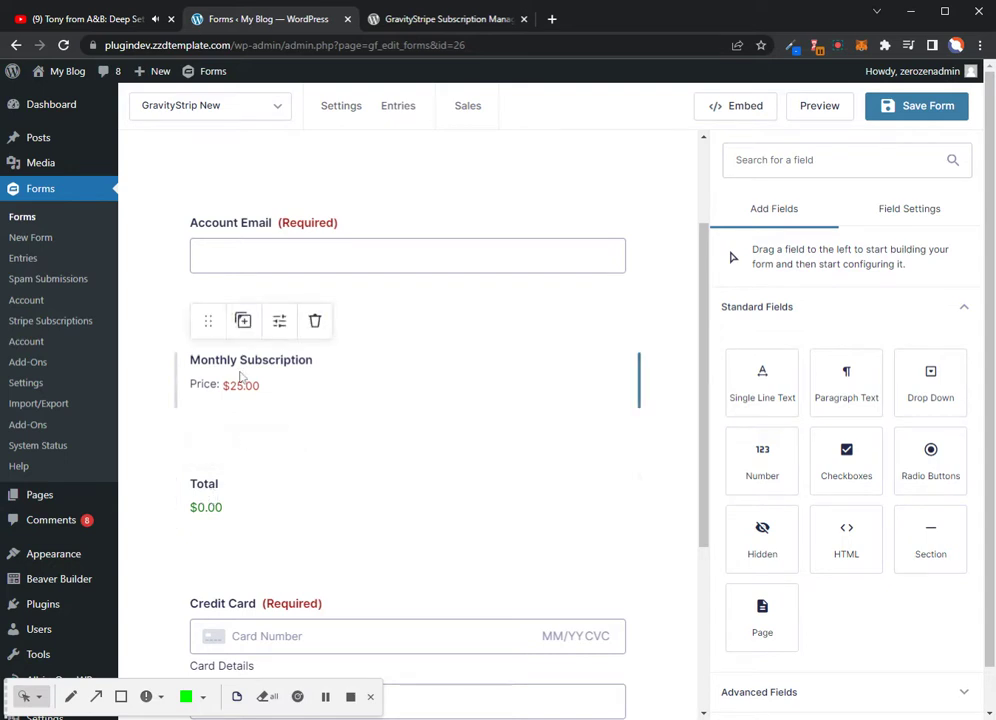
{"action": "scroll", "coordinate": [846, 480], "scroll_direction": "down", "scroll_amount": 2}
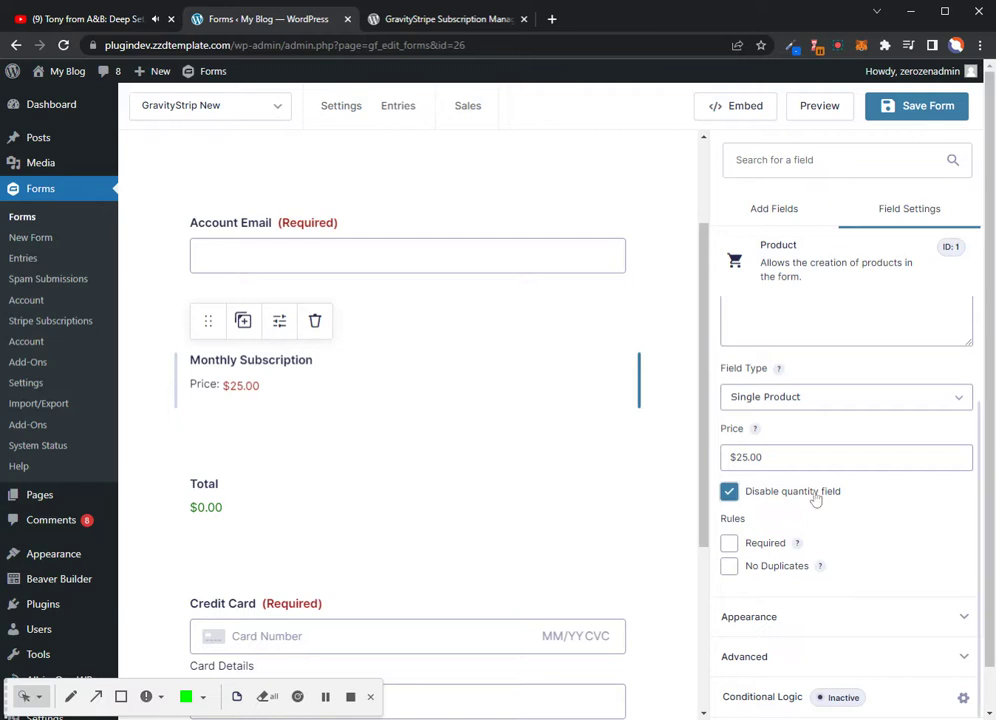
{"action": "left_click", "coordinate": [887, 628]}
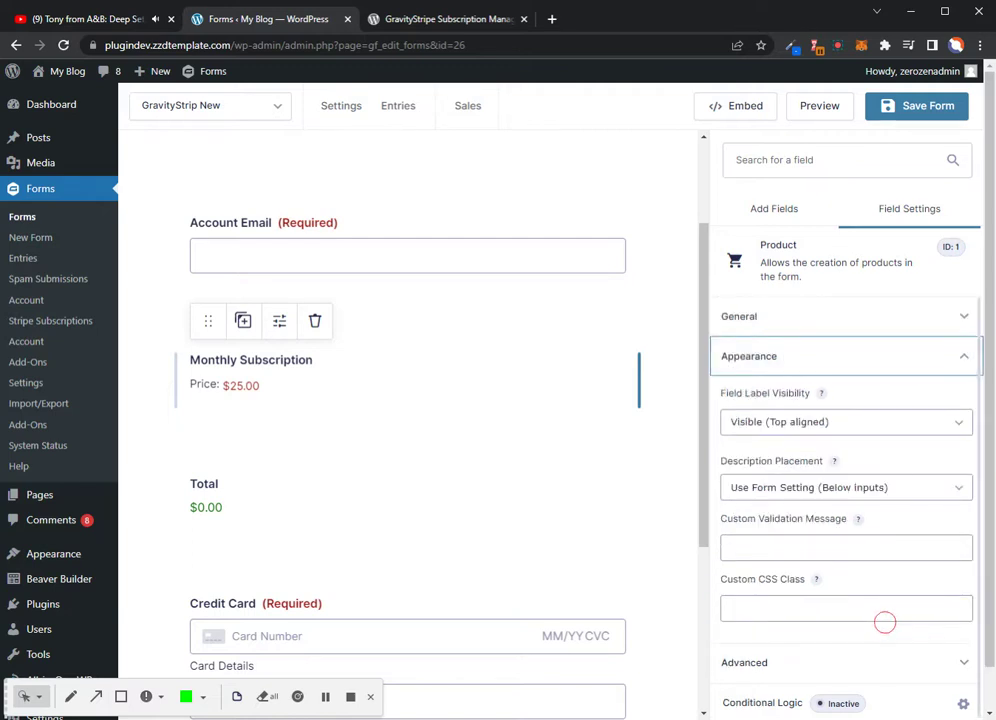
{"action": "scroll", "coordinate": [876, 509], "scroll_direction": "down", "scroll_amount": 1}
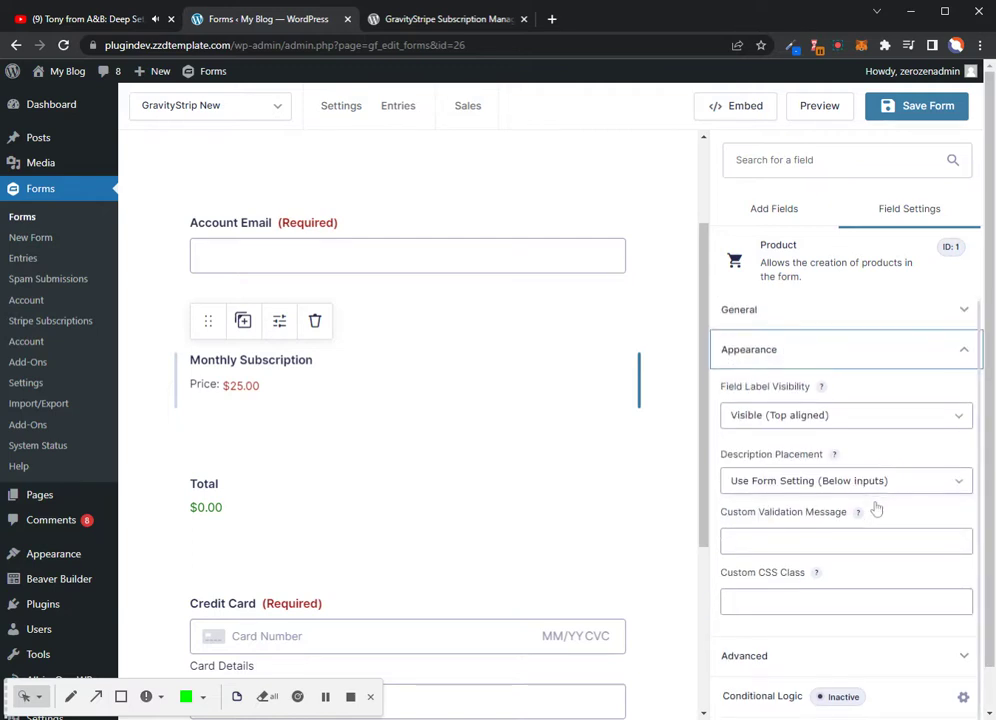
{"action": "scroll", "coordinate": [867, 520], "scroll_direction": "up", "scroll_amount": 1}
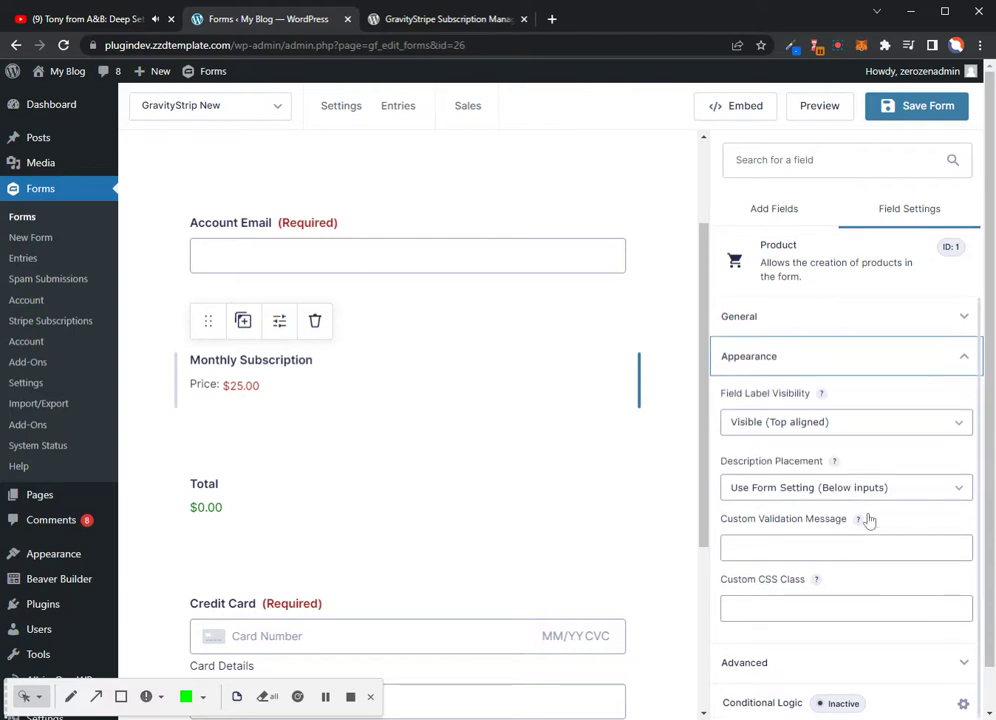
{"action": "left_click", "coordinate": [916, 320]}
Change the product field type to Hidden, then back to Single Product
{"action": "left_click", "coordinate": [866, 545]}
{"action": "left_click", "coordinate": [843, 626]}
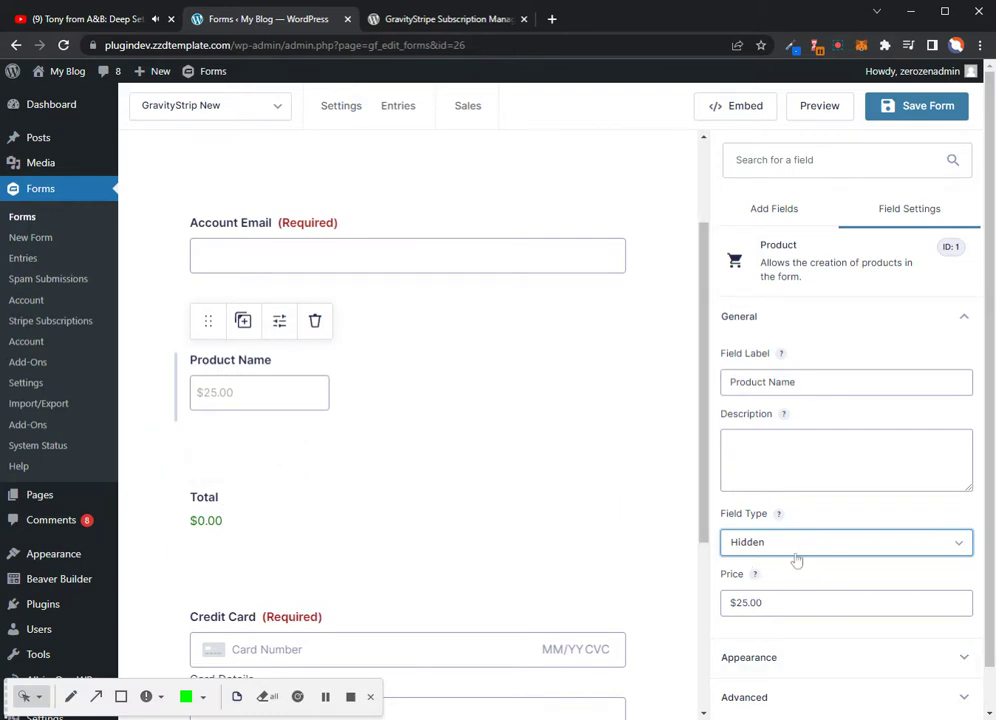
{"action": "left_click", "coordinate": [782, 568]}
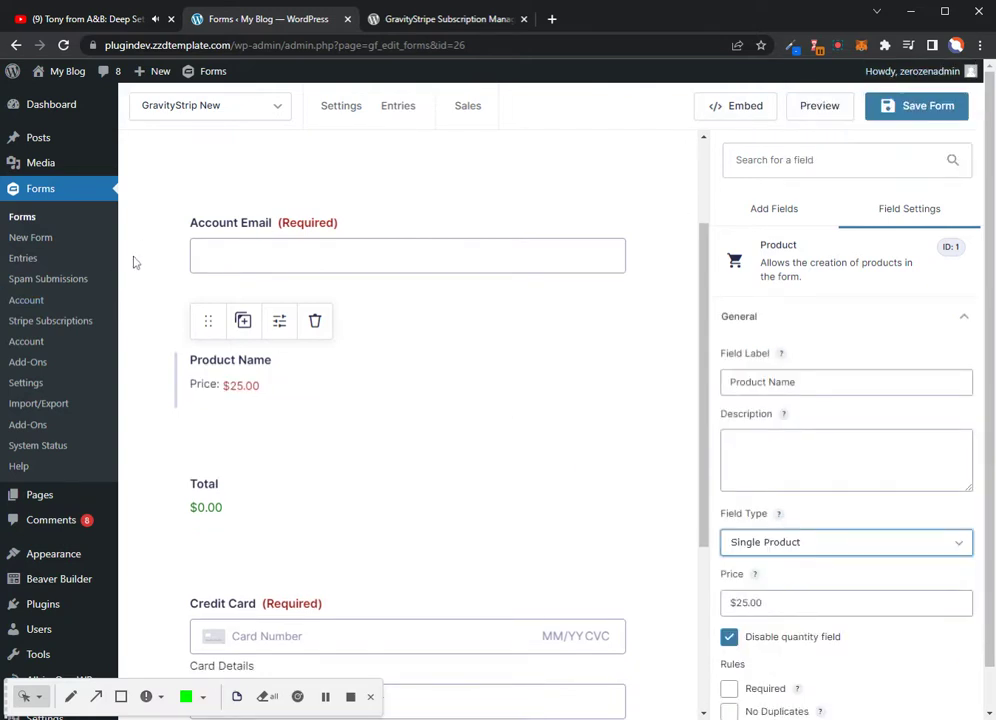
{"action": "mouse_move", "coordinate": [341, 105]}
{"action": "scroll", "coordinate": [330, 305], "scroll_direction": "down", "scroll_amount": 1}
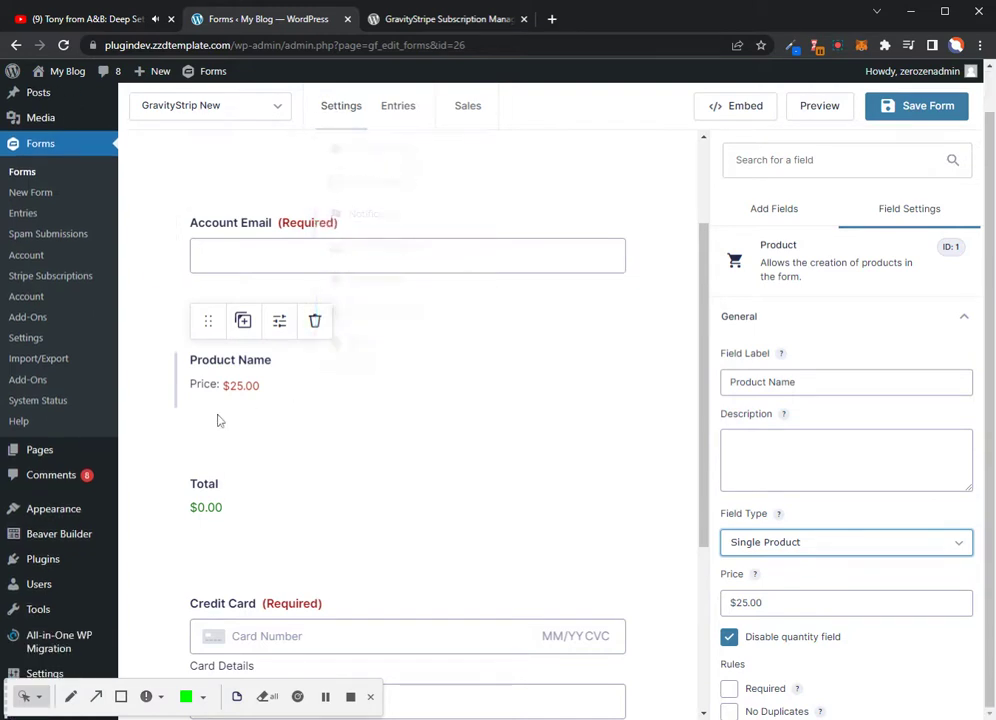
{"action": "scroll", "coordinate": [209, 422], "scroll_direction": "down", "scroll_amount": 3}
{"action": "mouse_move", "coordinate": [307, 436]}
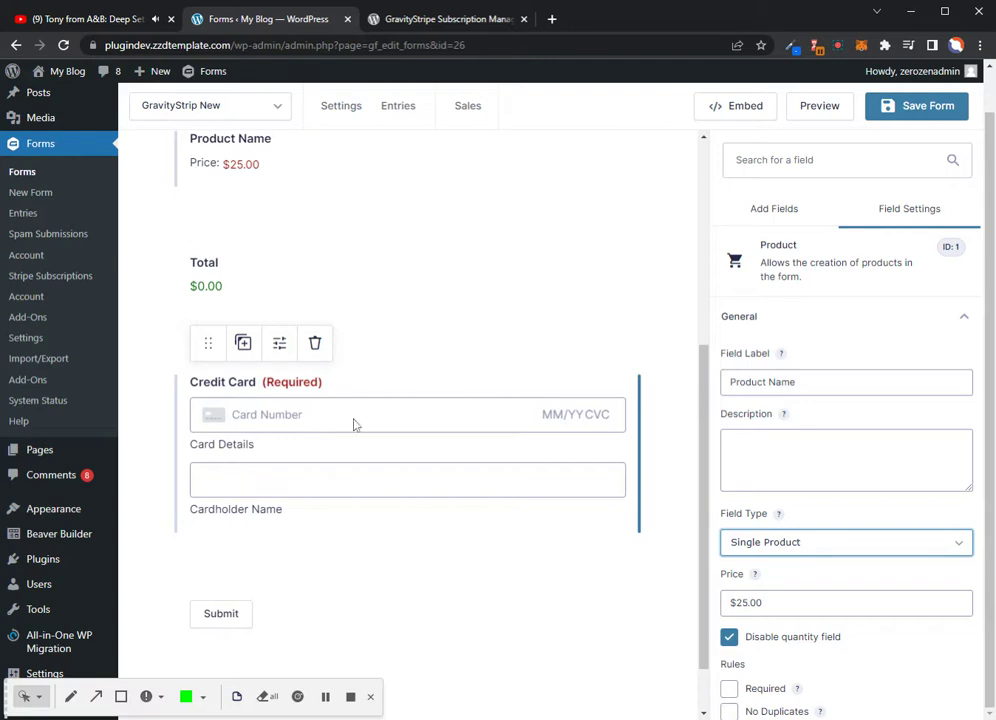
{"action": "scroll", "coordinate": [898, 678], "scroll_direction": "down", "scroll_amount": 3}
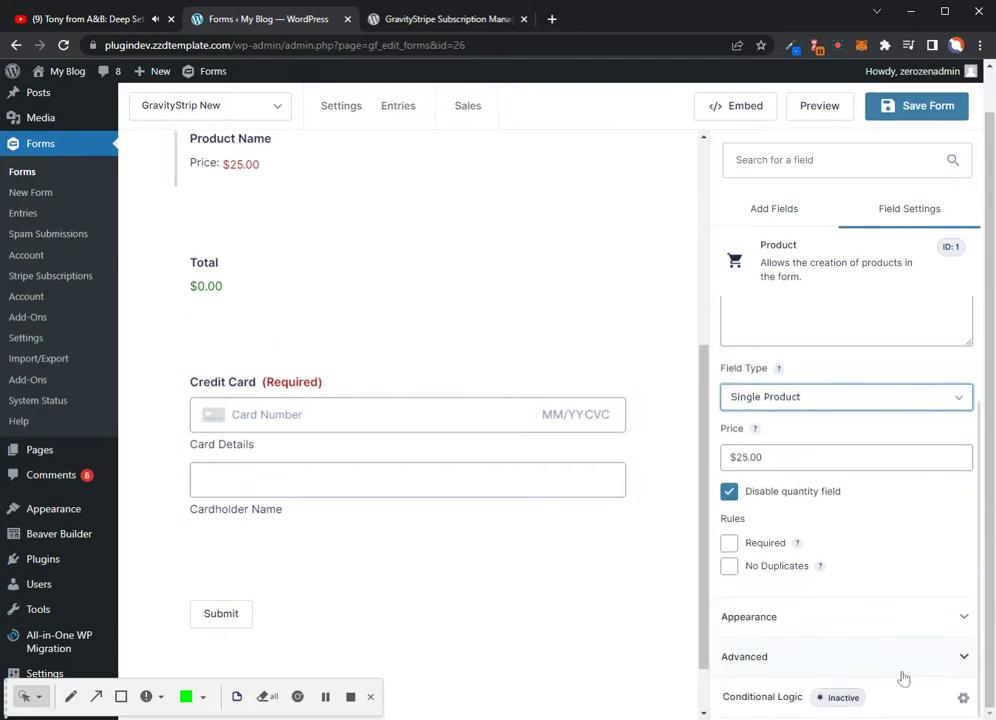
Check the Credit Card field's Stripe settings, then go to the form's Stripe feeds list
{"action": "left_click", "coordinate": [323, 412]}
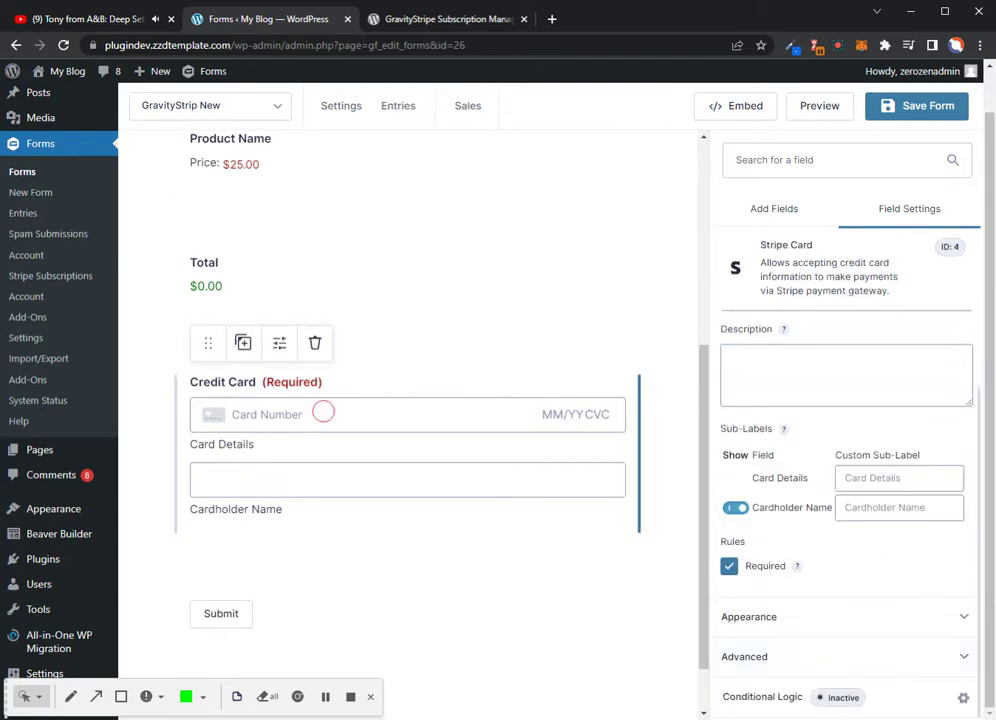
{"action": "scroll", "coordinate": [365, 362], "scroll_direction": "up", "scroll_amount": 4}
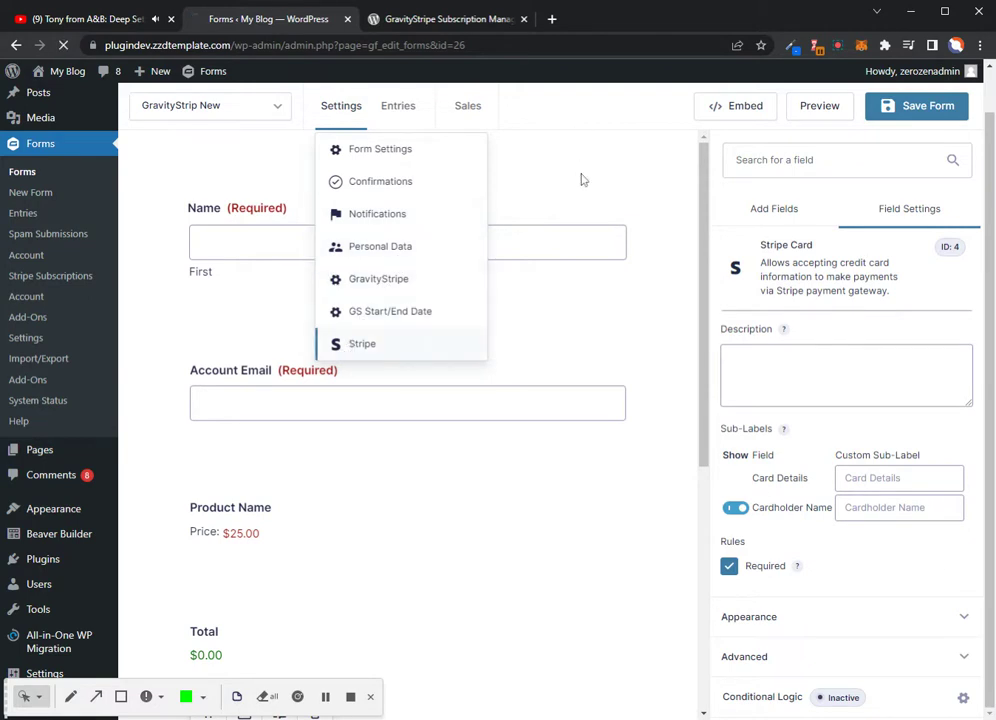
{"action": "left_click", "coordinate": [346, 341]}
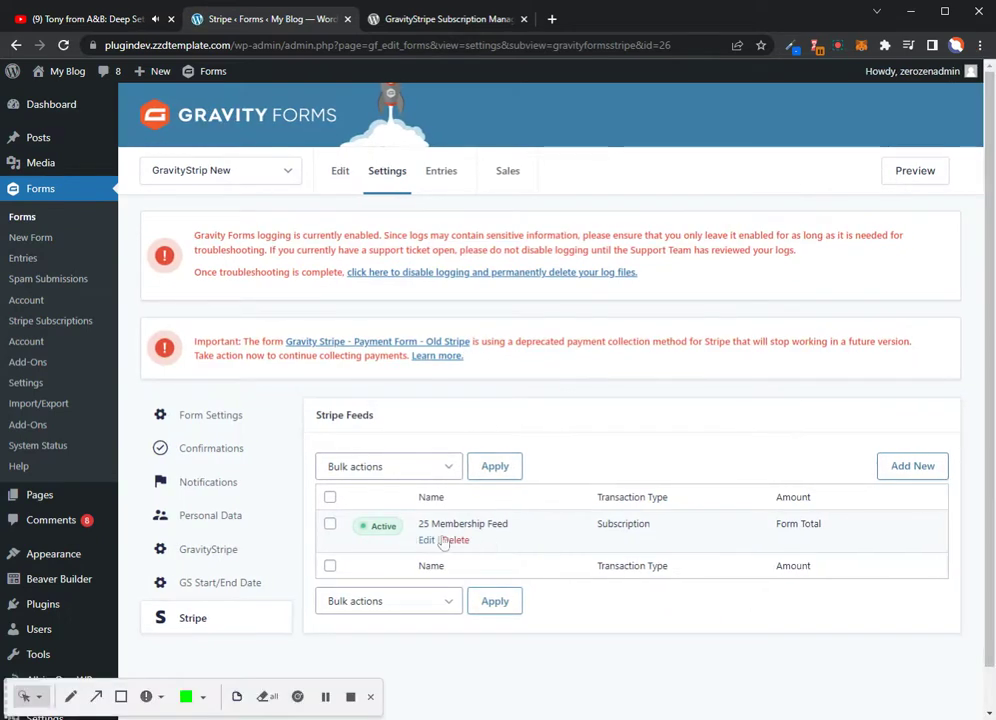
Edit 25 Membership Feed and review its Subscription, billing and customer Email mapped to Account Email
{"action": "left_click", "coordinate": [427, 541]}
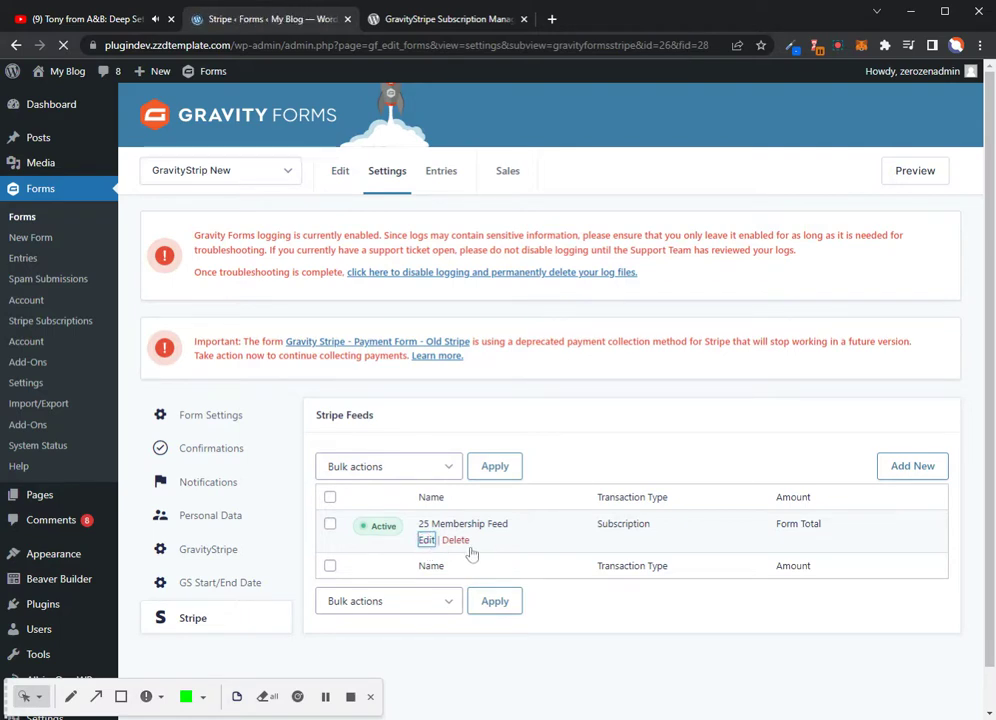
{"action": "scroll", "coordinate": [471, 525], "scroll_direction": "down", "scroll_amount": 3}
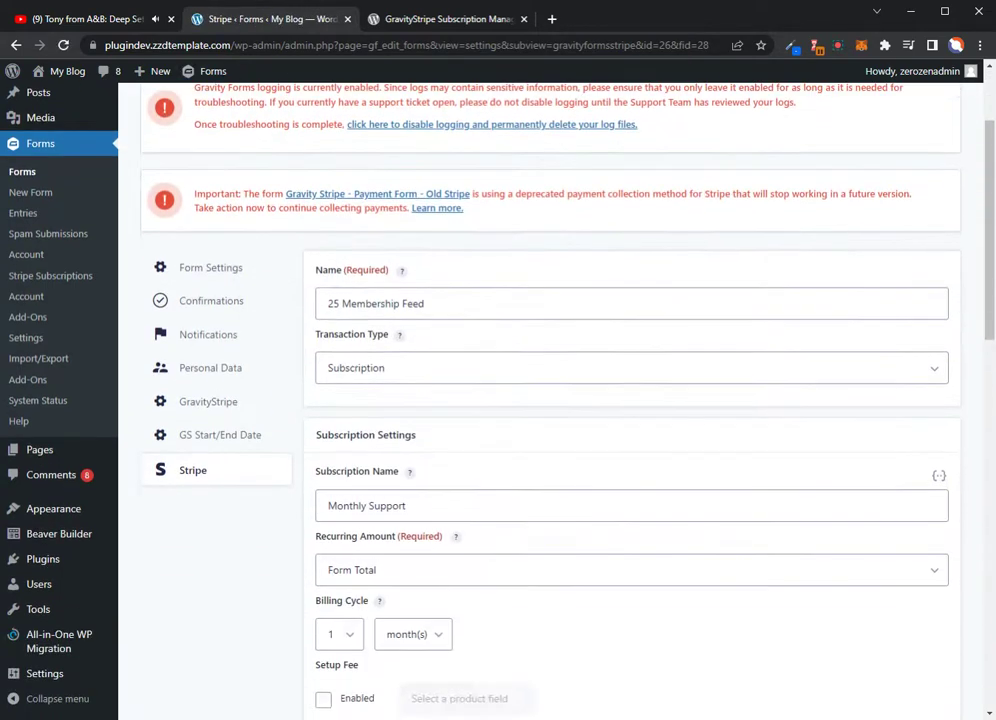
{"action": "scroll", "coordinate": [329, 327], "scroll_direction": "down", "scroll_amount": 3}
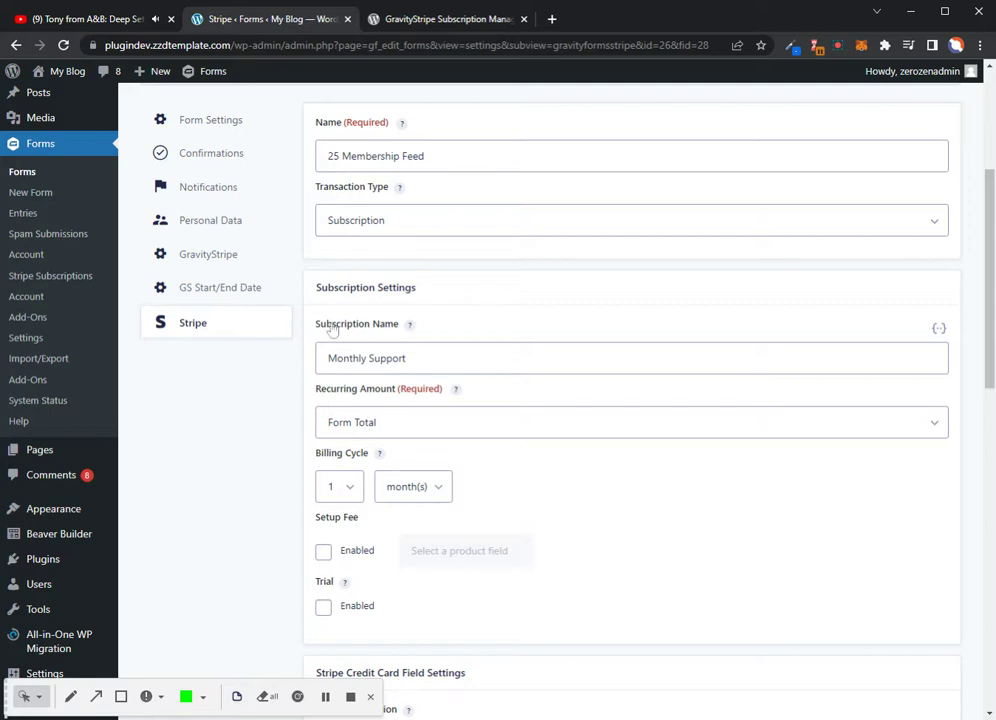
{"action": "scroll", "coordinate": [389, 429], "scroll_direction": "down", "scroll_amount": 1}
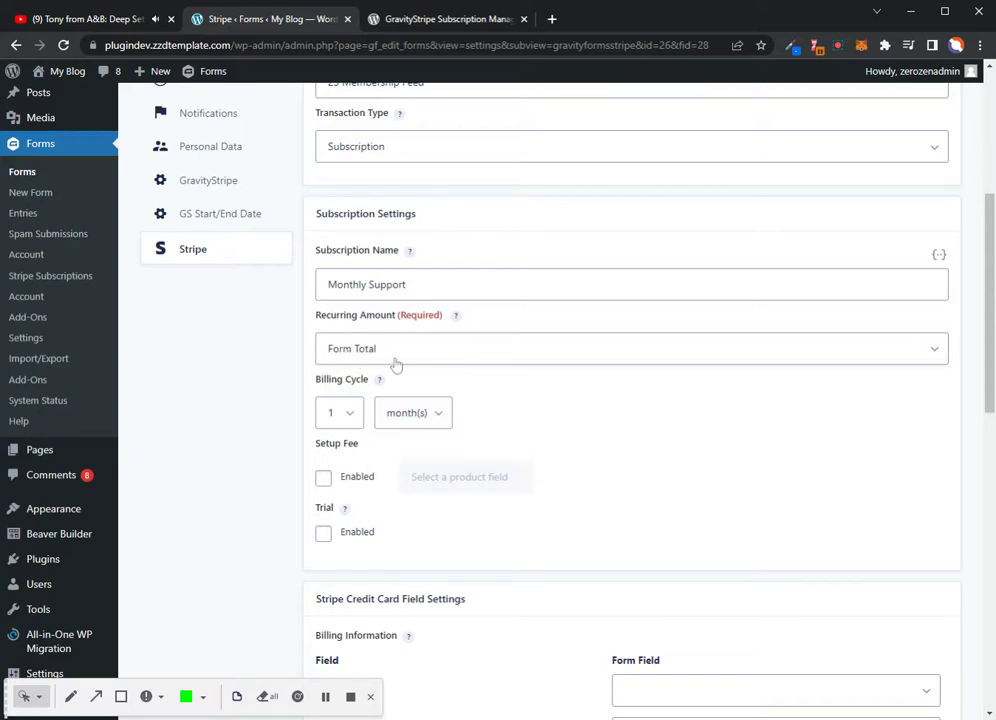
{"action": "scroll", "coordinate": [390, 400], "scroll_direction": "down", "scroll_amount": 2}
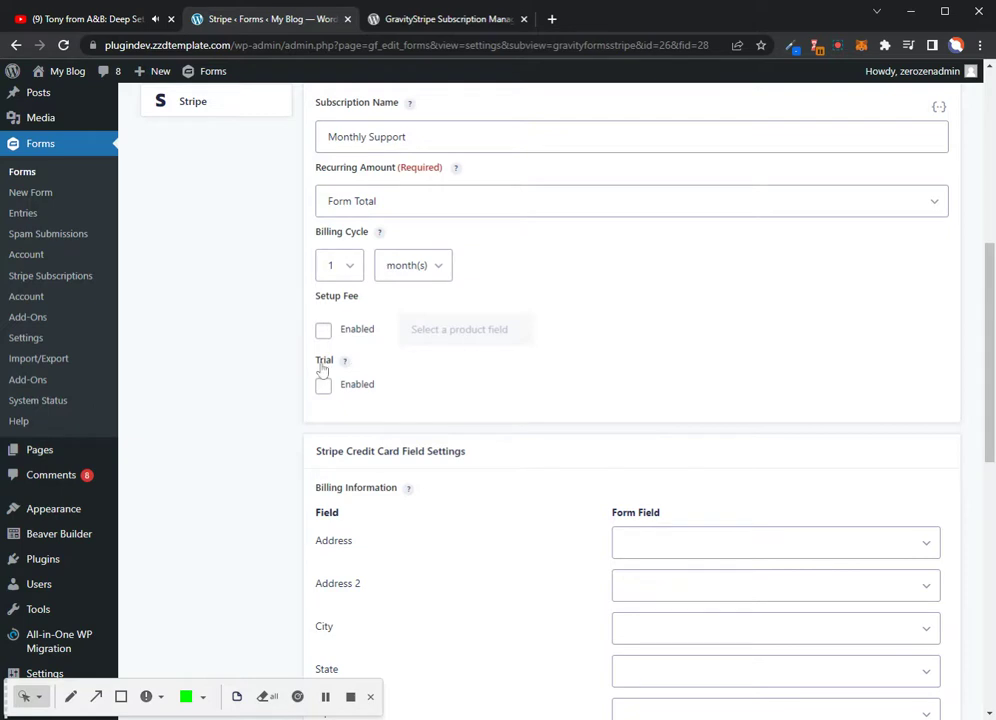
{"action": "scroll", "coordinate": [436, 374], "scroll_direction": "down", "scroll_amount": 3}
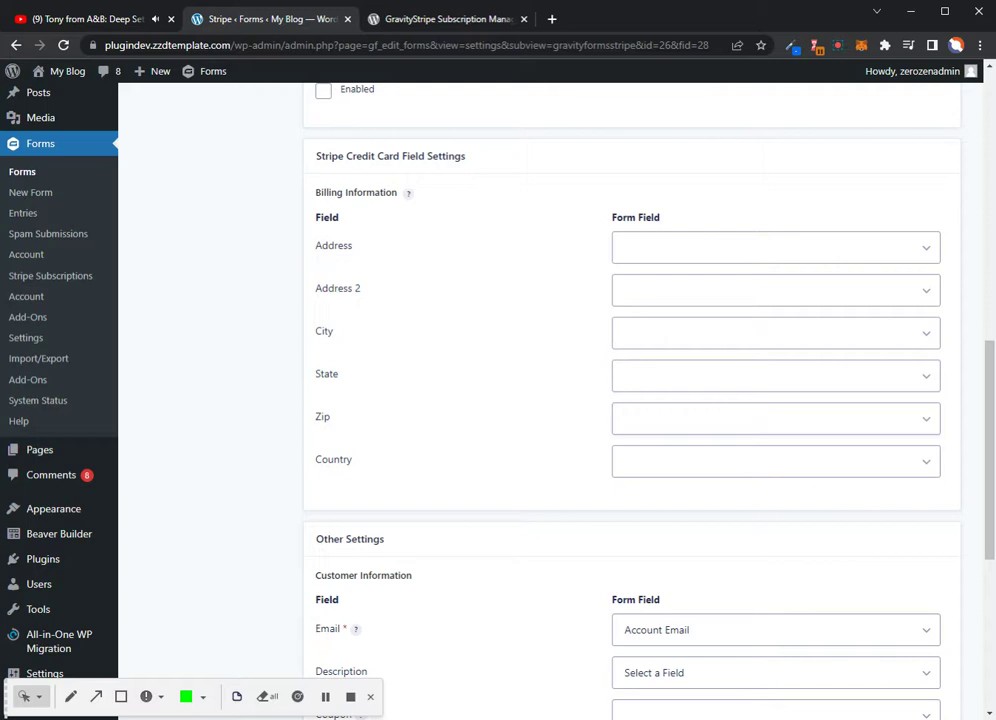
Save the 25 Membership Feed after checking the connected Stripe account, confirming 'Settings updated'
{"action": "scroll", "coordinate": [489, 349], "scroll_direction": "down", "scroll_amount": 3}
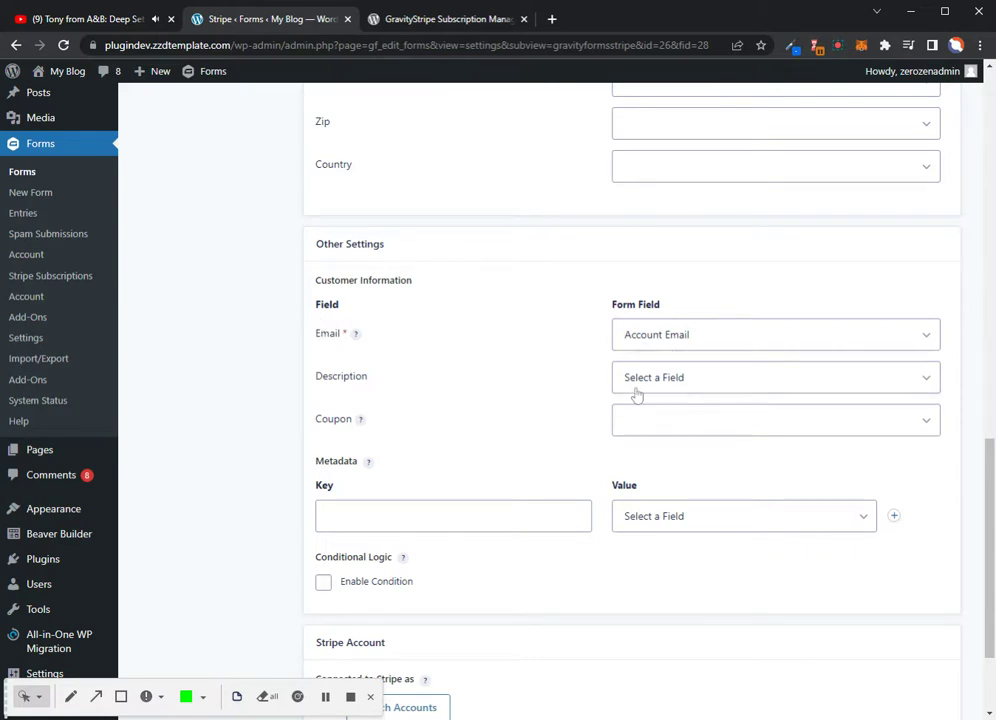
{"action": "scroll", "coordinate": [440, 442], "scroll_direction": "down", "scroll_amount": 2}
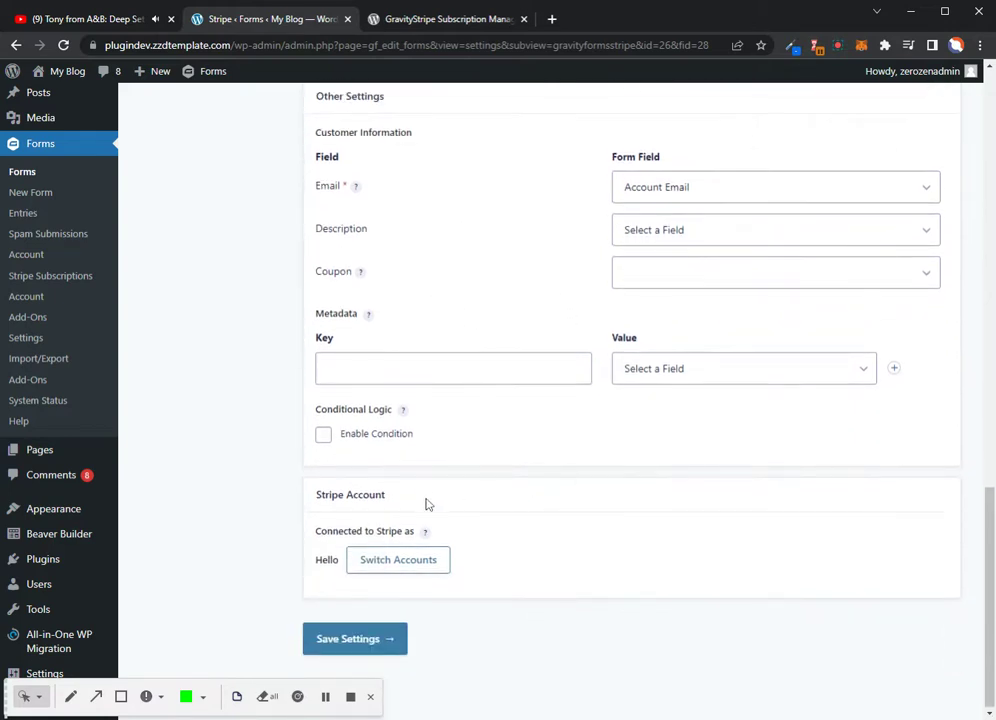
{"action": "double_click", "coordinate": [318, 563]}
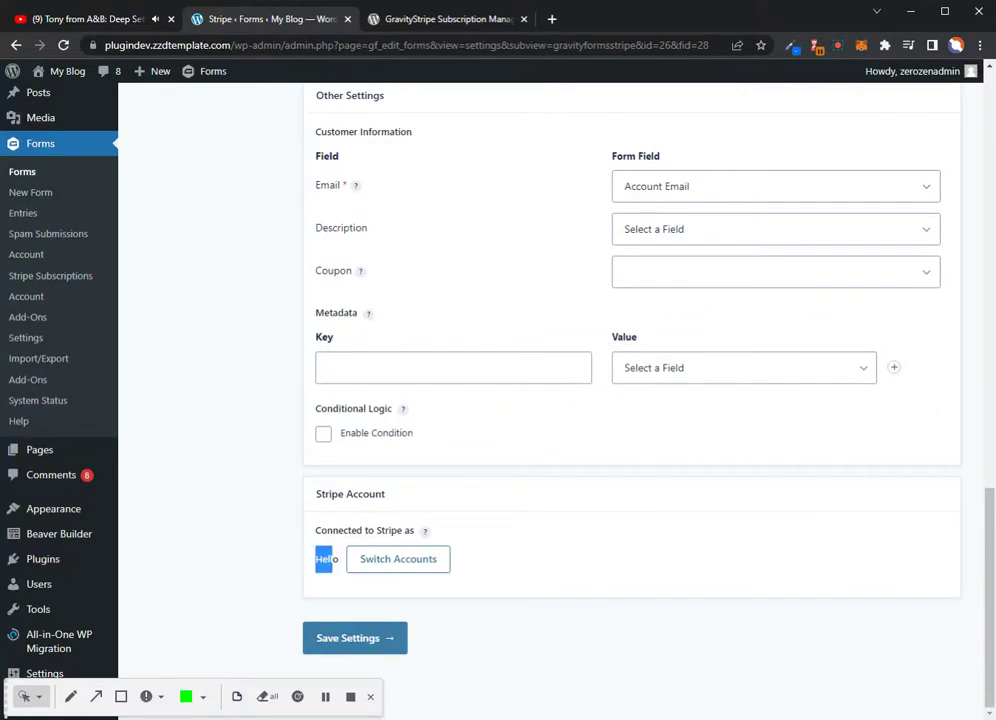
{"action": "left_click", "coordinate": [380, 639]}
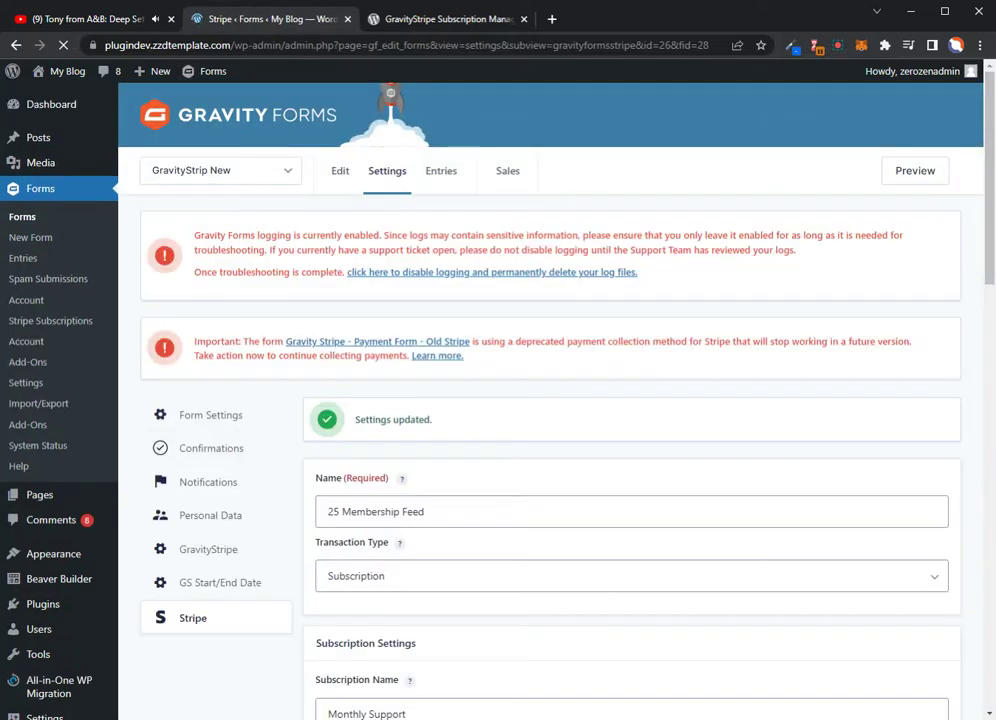
{"action": "scroll", "coordinate": [485, 454], "scroll_direction": "down", "scroll_amount": 2}
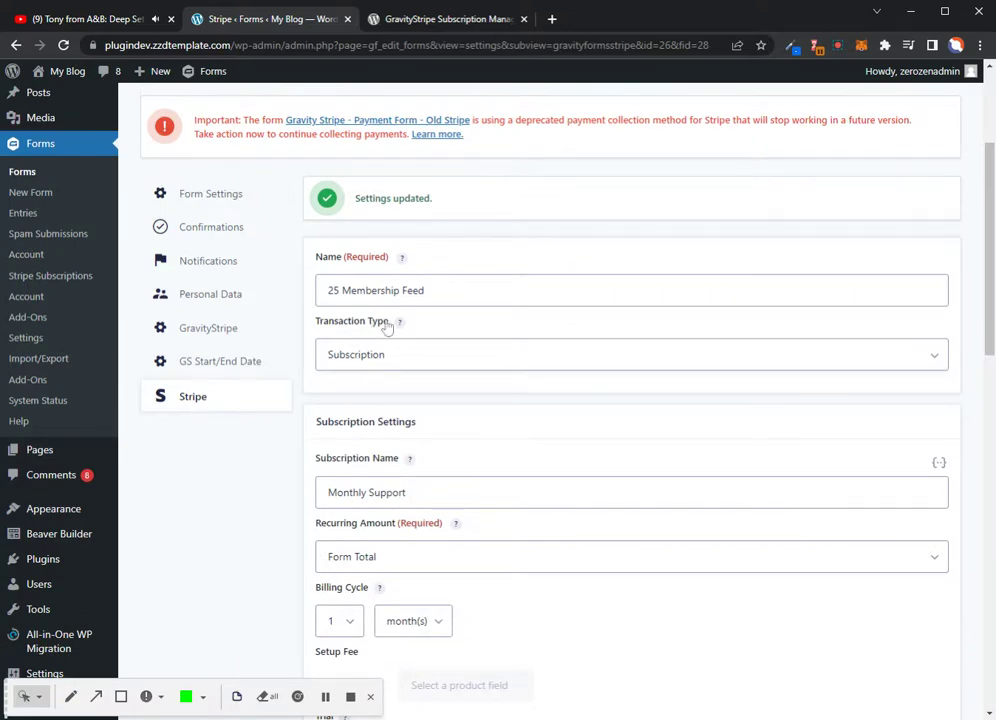
{"action": "scroll", "coordinate": [406, 333], "scroll_direction": "up", "scroll_amount": 3}
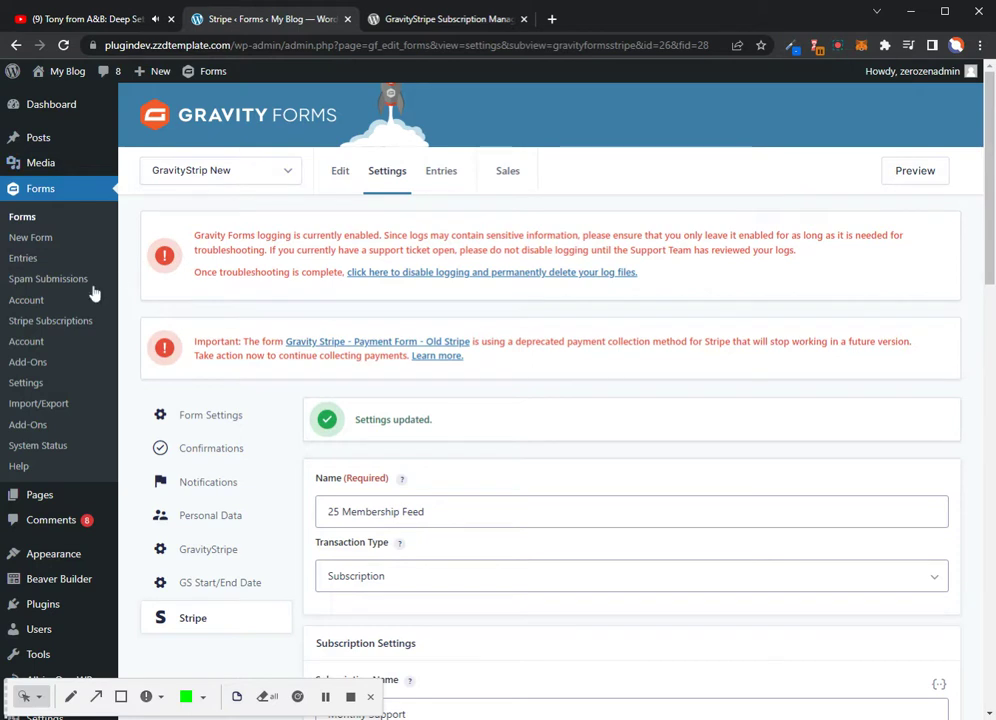
Copy the [user-subscriptions form_ids=1,2,3] shortcode from Stripe Subscriptions, then go to the Pages list
{"action": "left_click", "coordinate": [41, 325]}
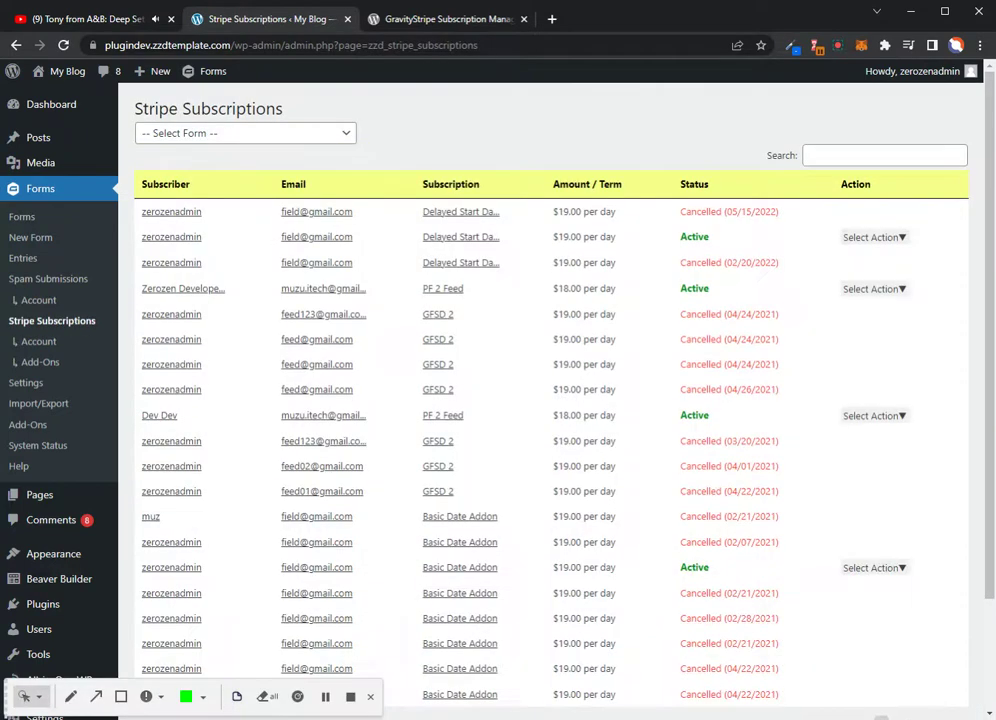
{"action": "scroll", "coordinate": [525, 307], "scroll_direction": "down", "scroll_amount": 3}
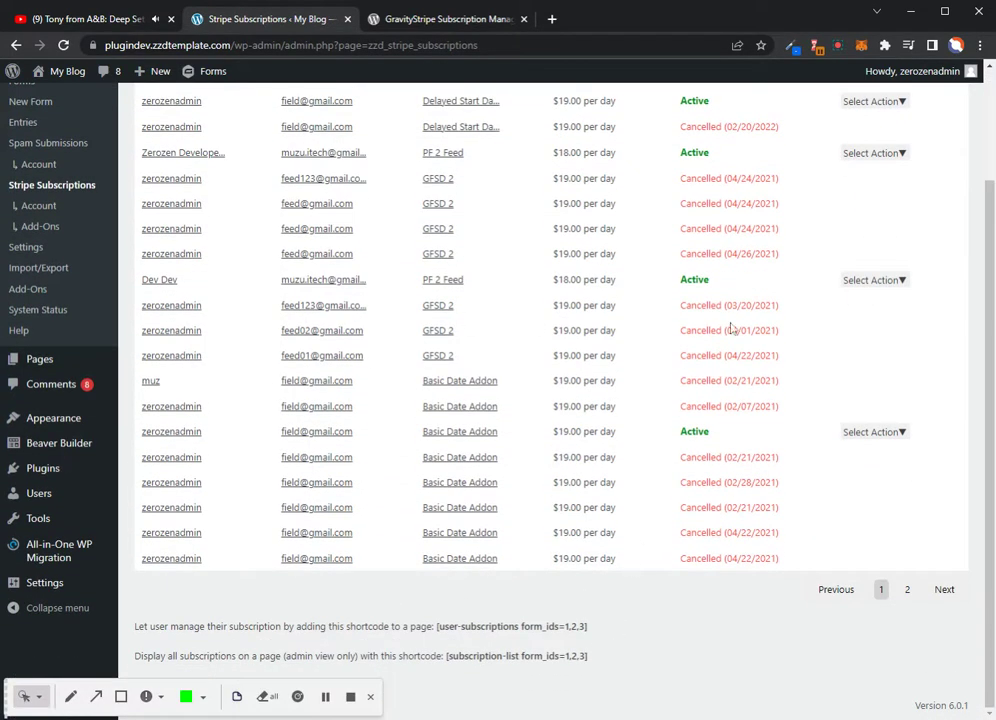
{"action": "scroll", "coordinate": [718, 327], "scroll_direction": "up", "scroll_amount": 3}
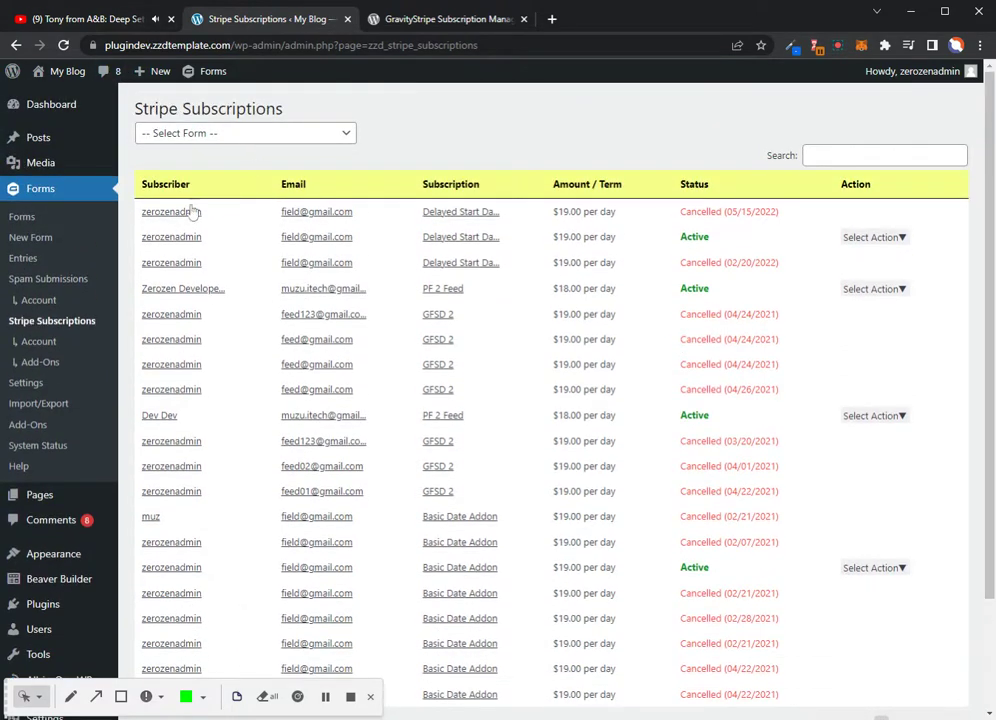
{"action": "scroll", "coordinate": [553, 338], "scroll_direction": "down", "scroll_amount": 3}
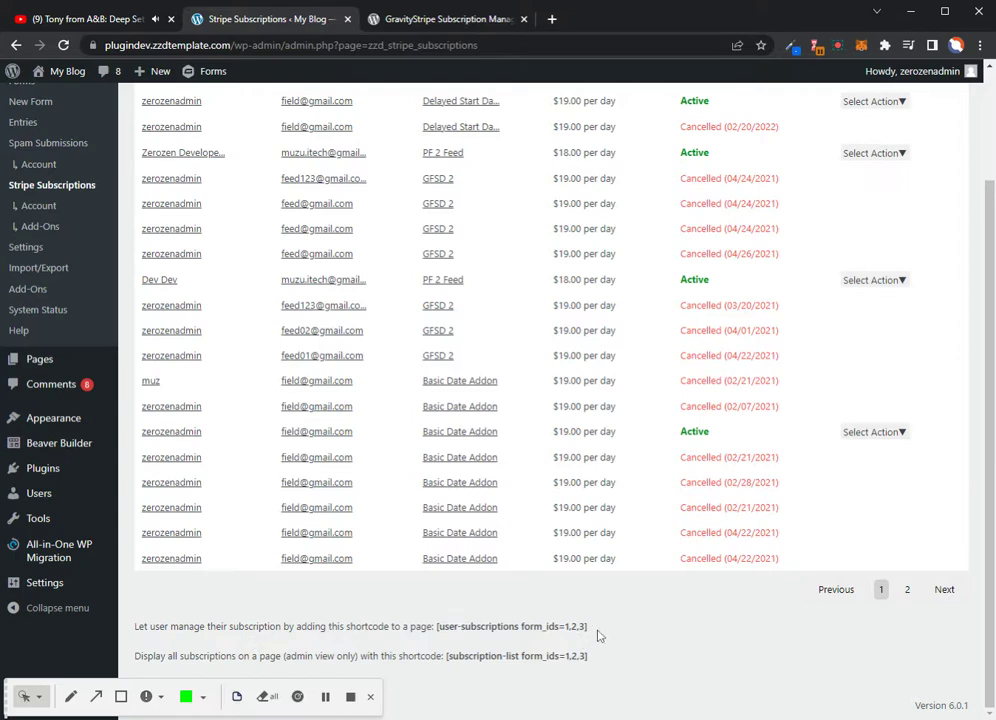
{"action": "left_click_drag", "start_coordinate": [588, 627], "coordinate": [437, 626]}
{"action": "key", "text": "ctrl+c"}
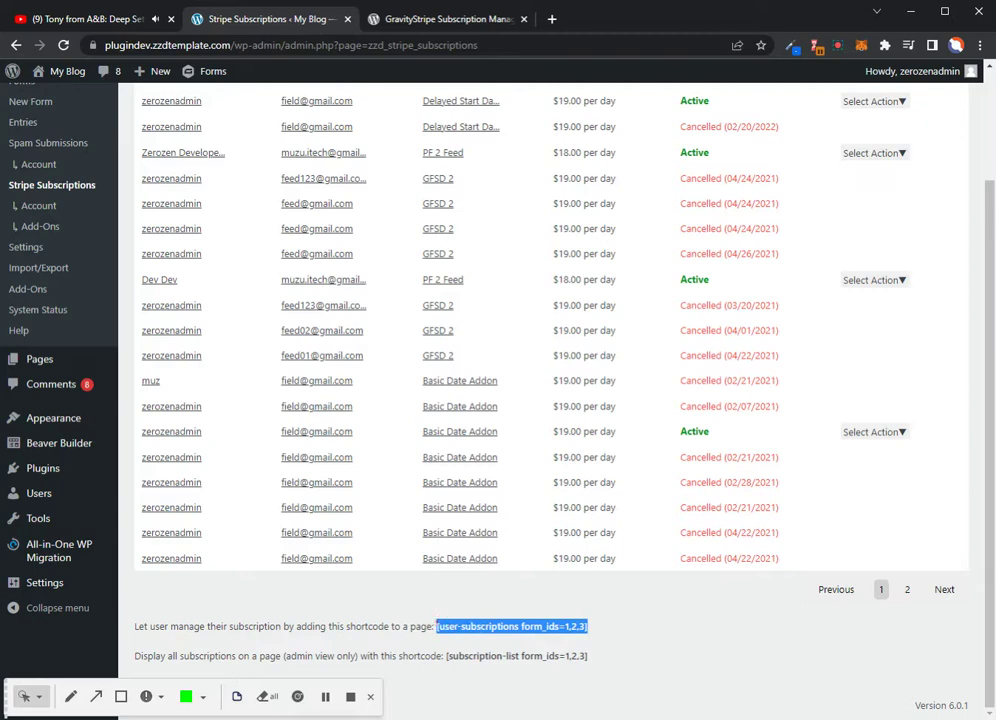
{"action": "left_click", "coordinate": [625, 596]}
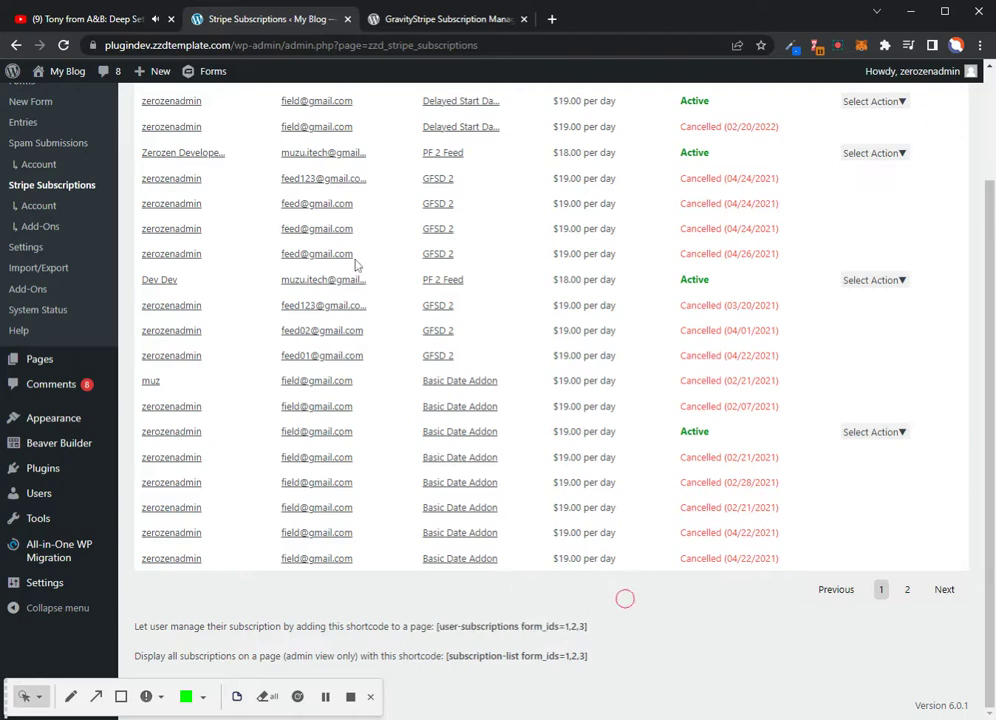
{"action": "left_click", "coordinate": [80, 192]}
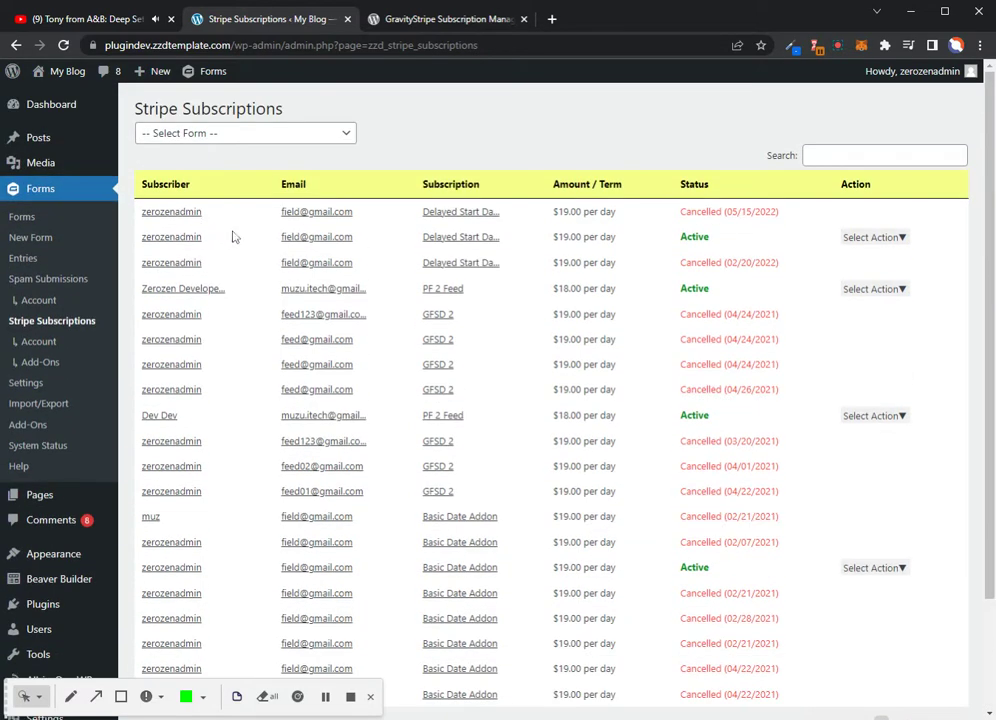
{"action": "left_click", "coordinate": [44, 502]}
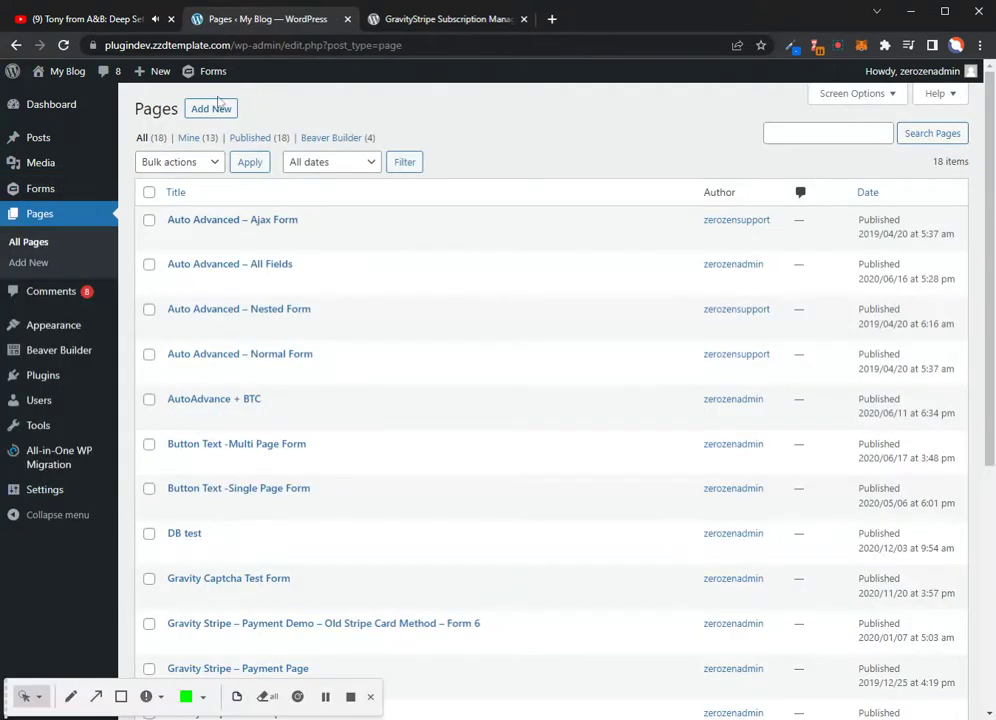
Add a new untitled page, dismiss the block editor welcome tour, and launch Beaver Builder
{"action": "left_click", "coordinate": [210, 110]}
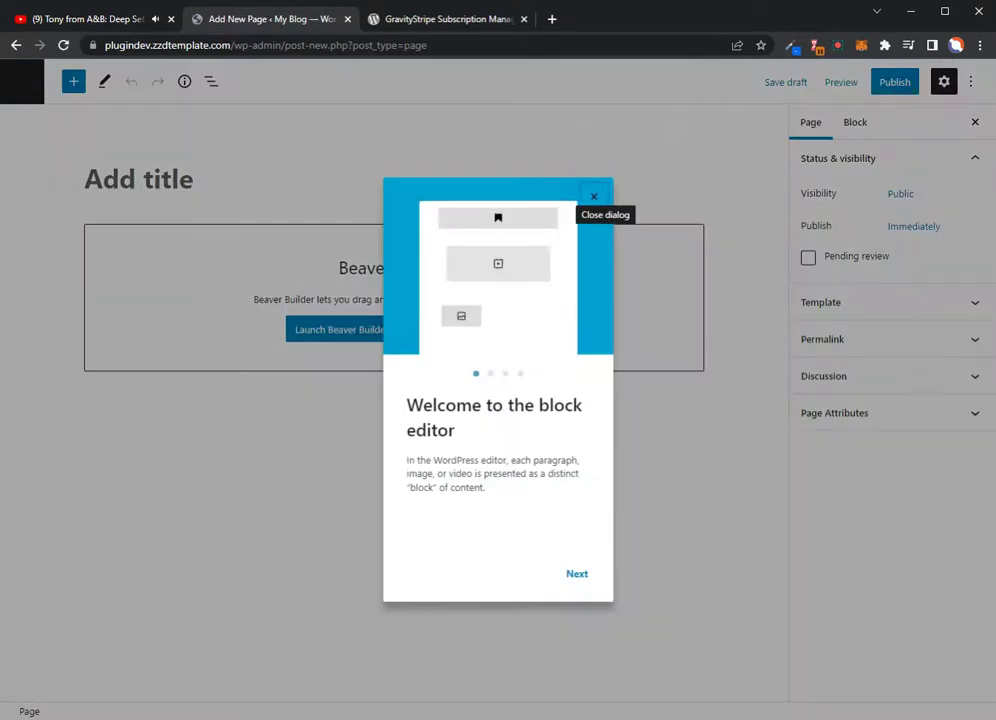
{"action": "left_click", "coordinate": [596, 198]}
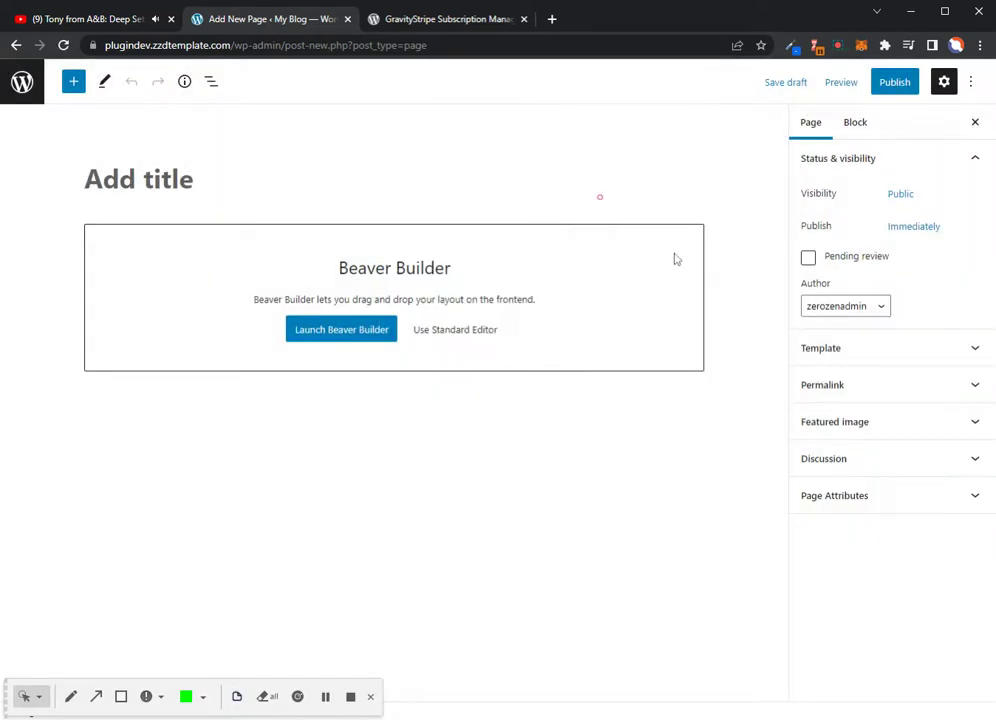
{"action": "left_click", "coordinate": [348, 336]}
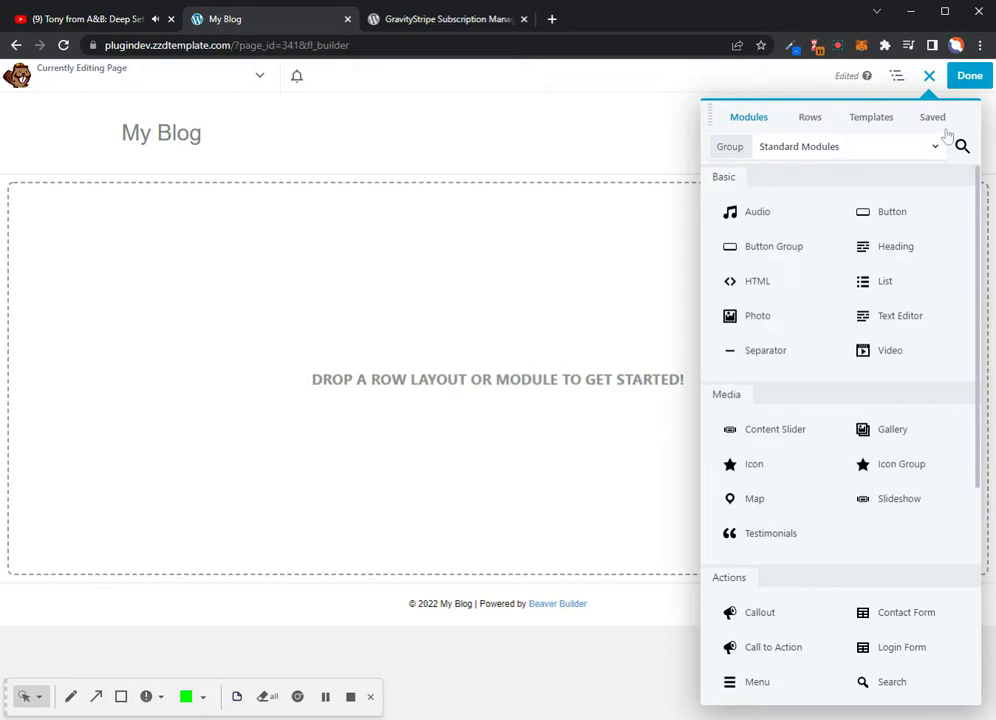
Add an HTML module from the Standard Modules list to the empty page
{"action": "left_click", "coordinate": [886, 152]}
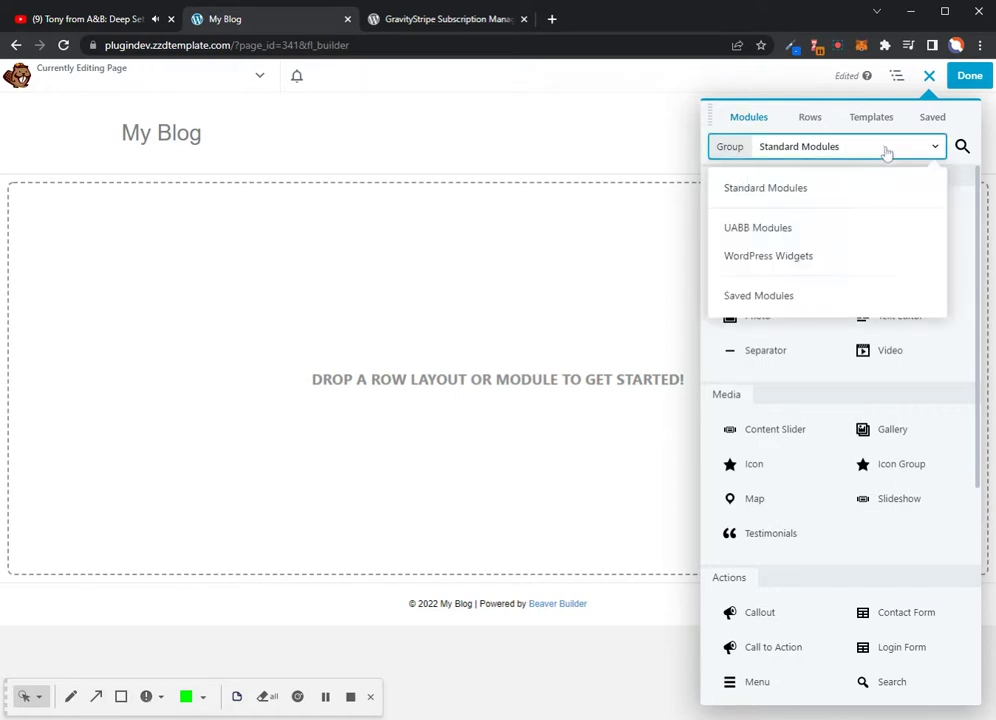
{"action": "left_click", "coordinate": [798, 238]}
{"action": "scroll", "coordinate": [840, 385], "scroll_direction": "down", "scroll_amount": 10}
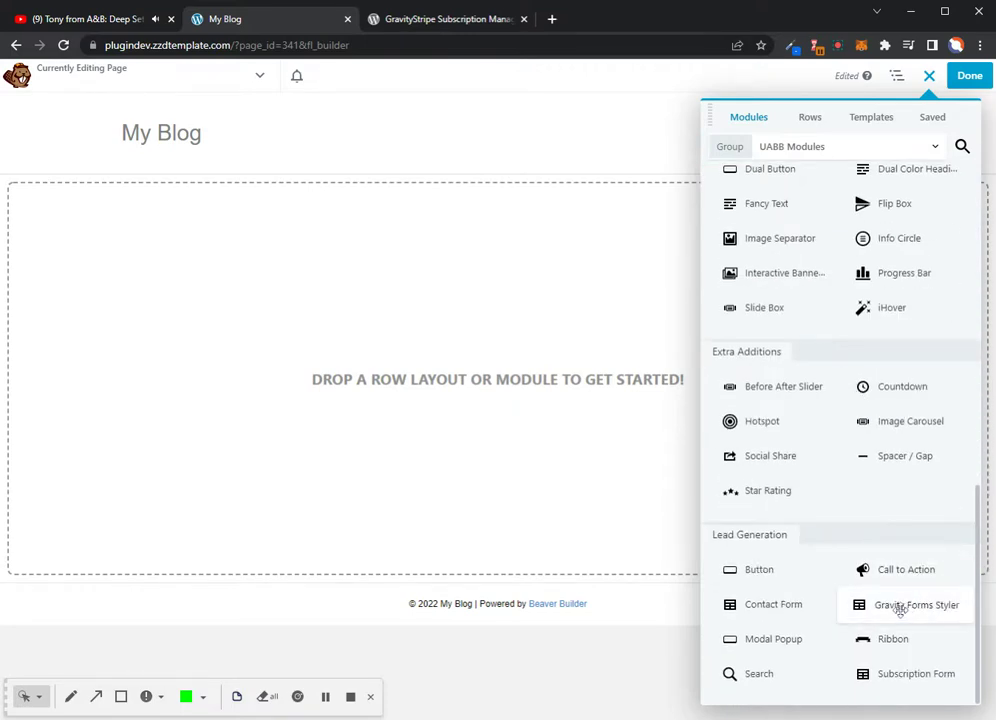
{"action": "scroll", "coordinate": [840, 378], "scroll_direction": "up", "scroll_amount": 10}
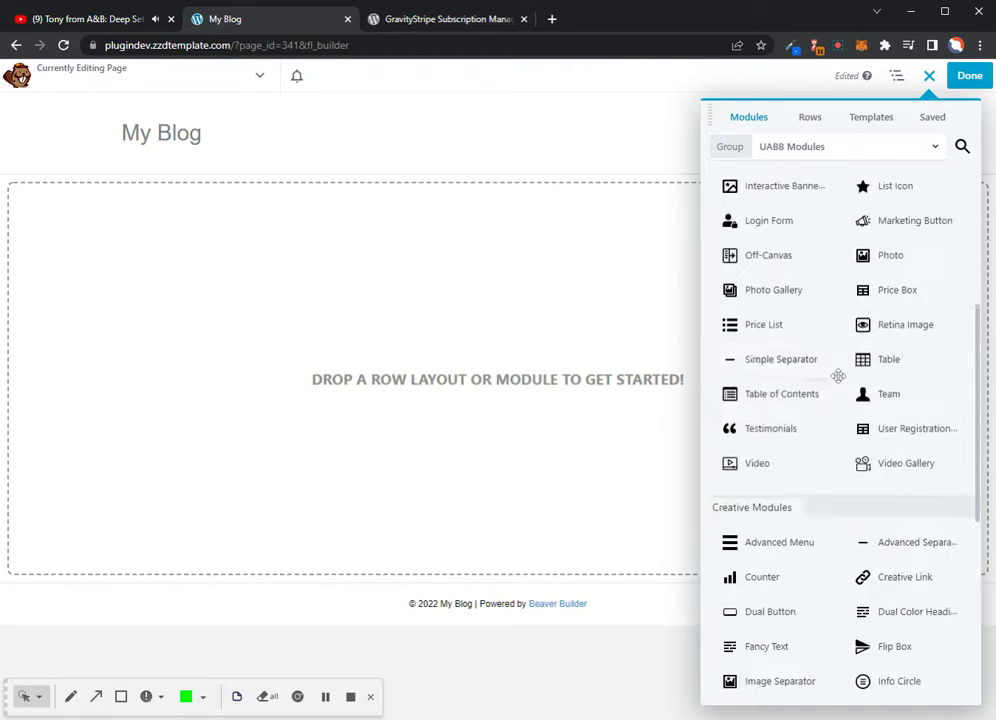
{"action": "left_click", "coordinate": [848, 148]}
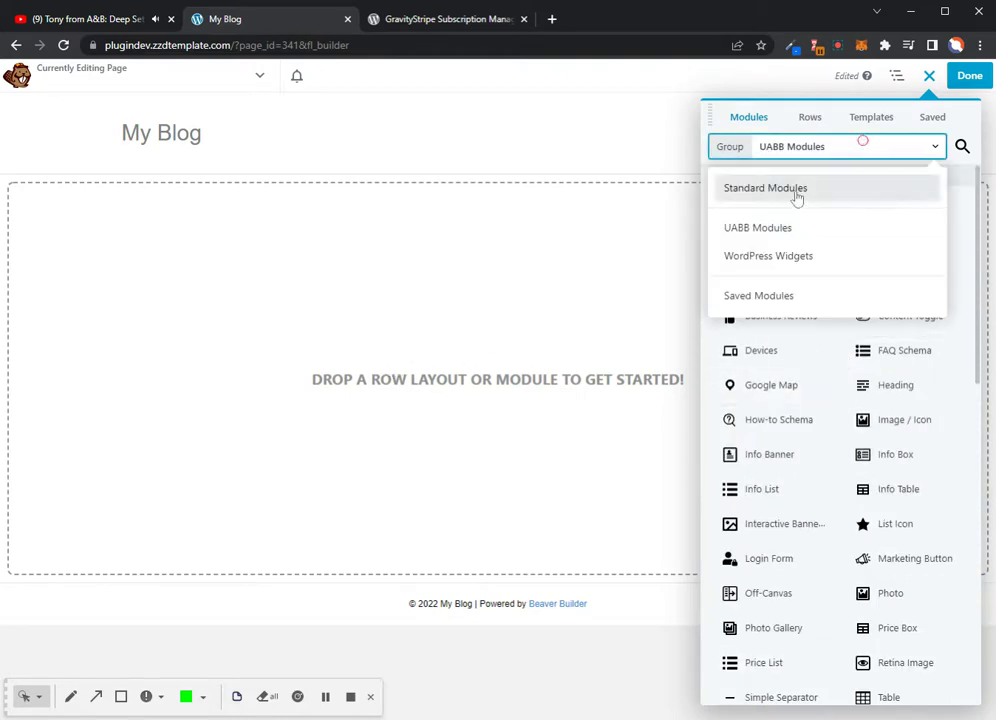
{"action": "left_click", "coordinate": [795, 190]}
{"action": "left_click_drag", "start_coordinate": [782, 287], "coordinate": [400, 220]}
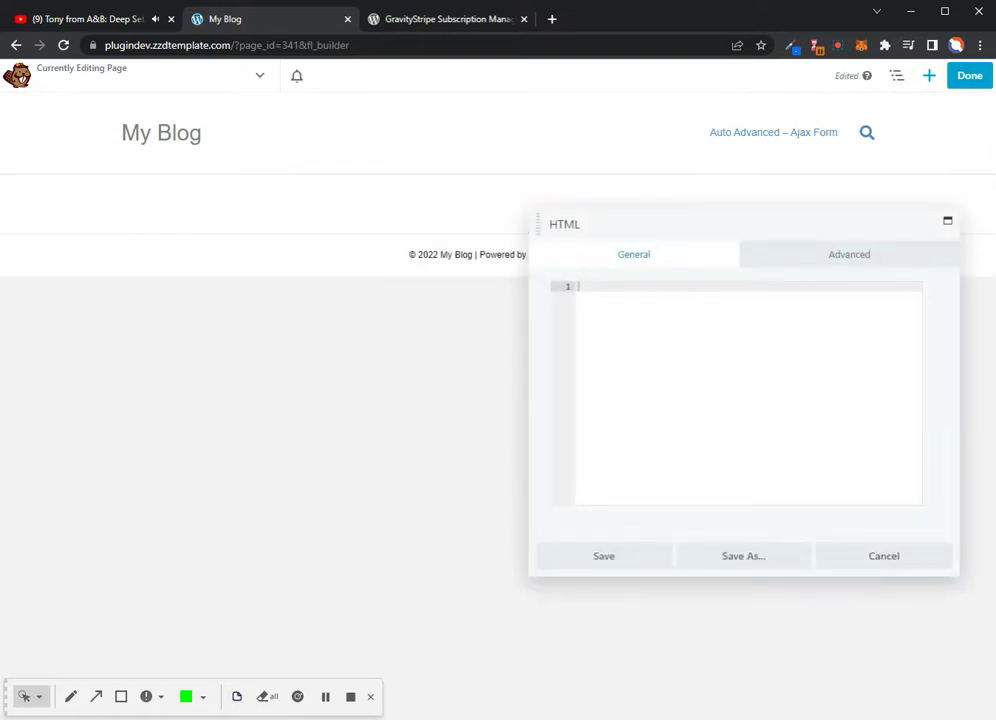
Paste the user-subscriptions shortcode, change form_ids to 26, and save the module
{"action": "left_click", "coordinate": [620, 287]}
{"action": "key", "text": "ctrl+v"}
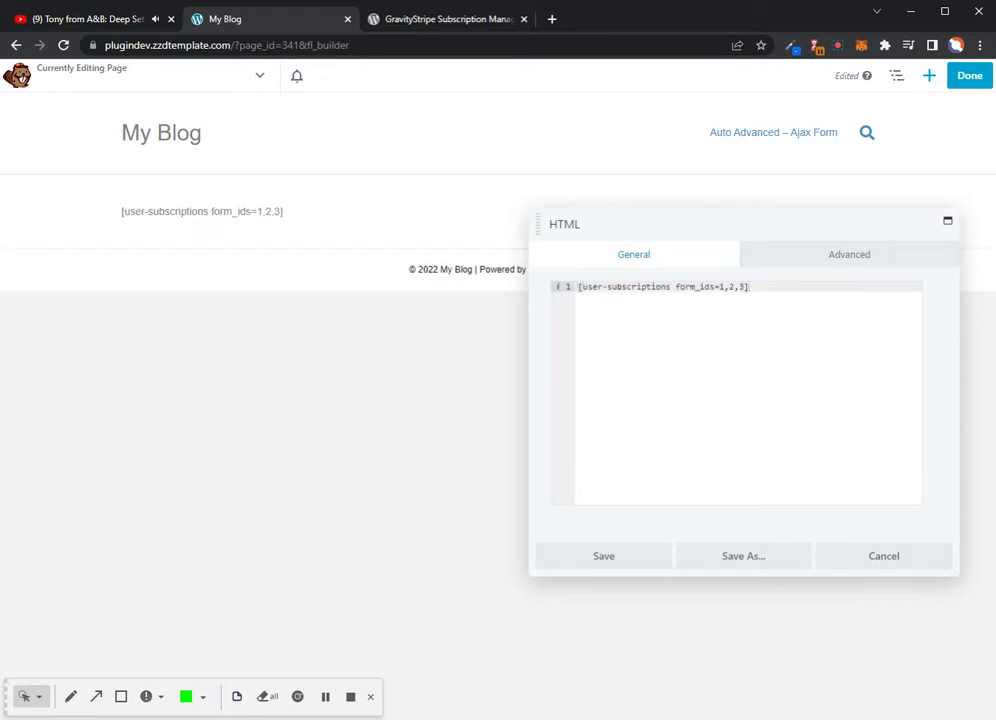
{"action": "left_click_drag", "start_coordinate": [744, 287], "coordinate": [719, 287]}
{"action": "type", "text": "26"}
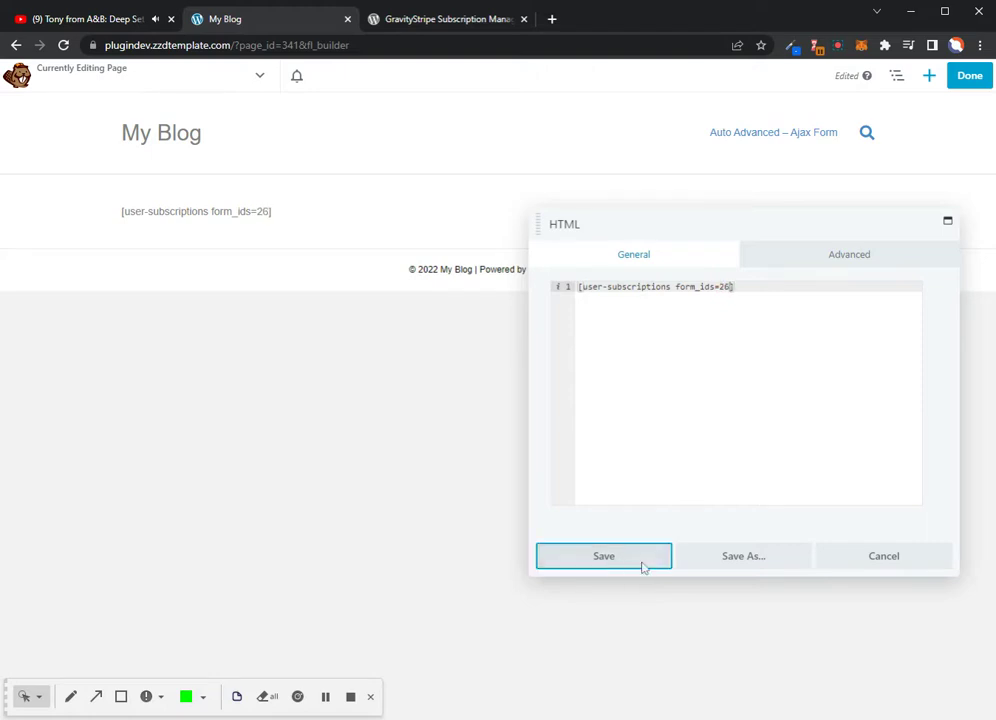
{"action": "left_click", "coordinate": [633, 559]}
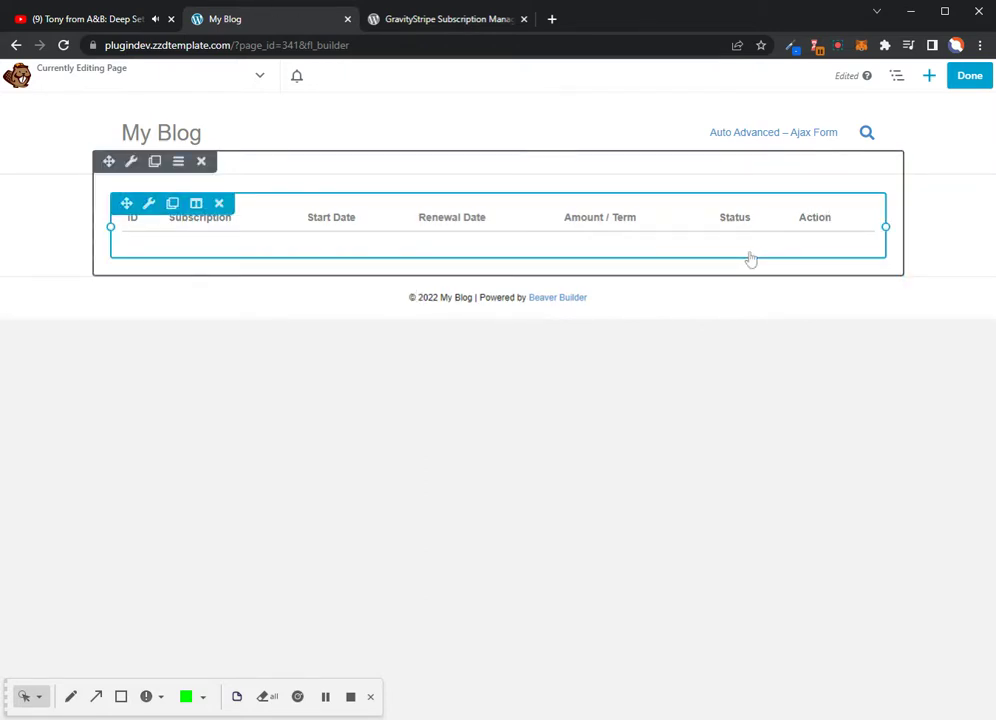
Publish the page so the live site shows the empty subscriptions table
{"action": "left_click", "coordinate": [970, 75]}
{"action": "left_click", "coordinate": [897, 78]}
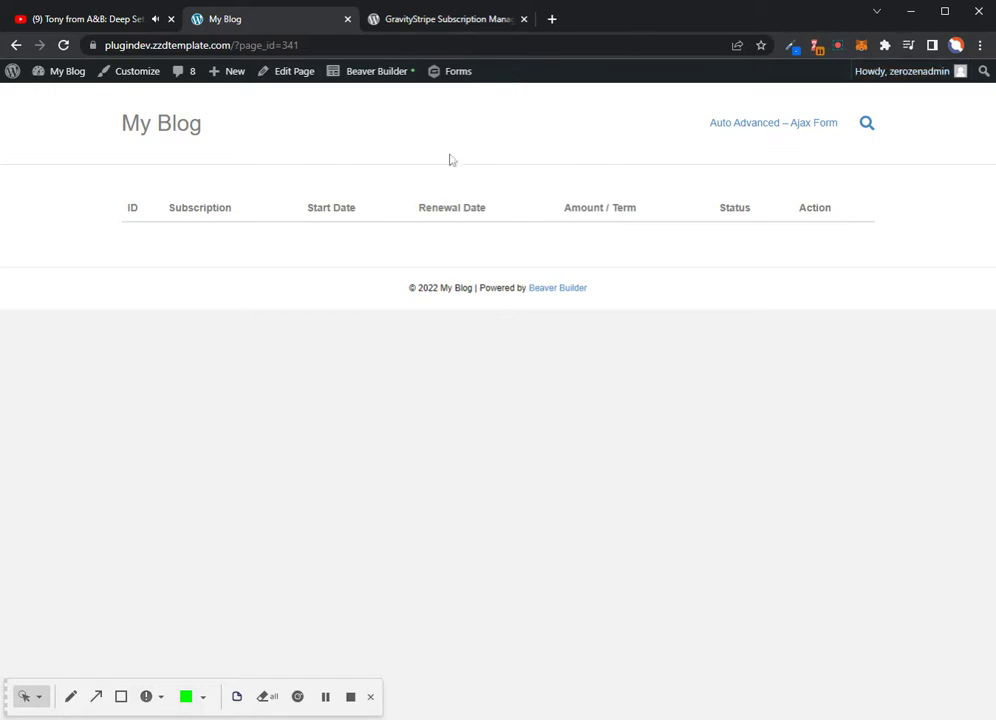
{"action": "mouse_move", "coordinate": [71, 84]}
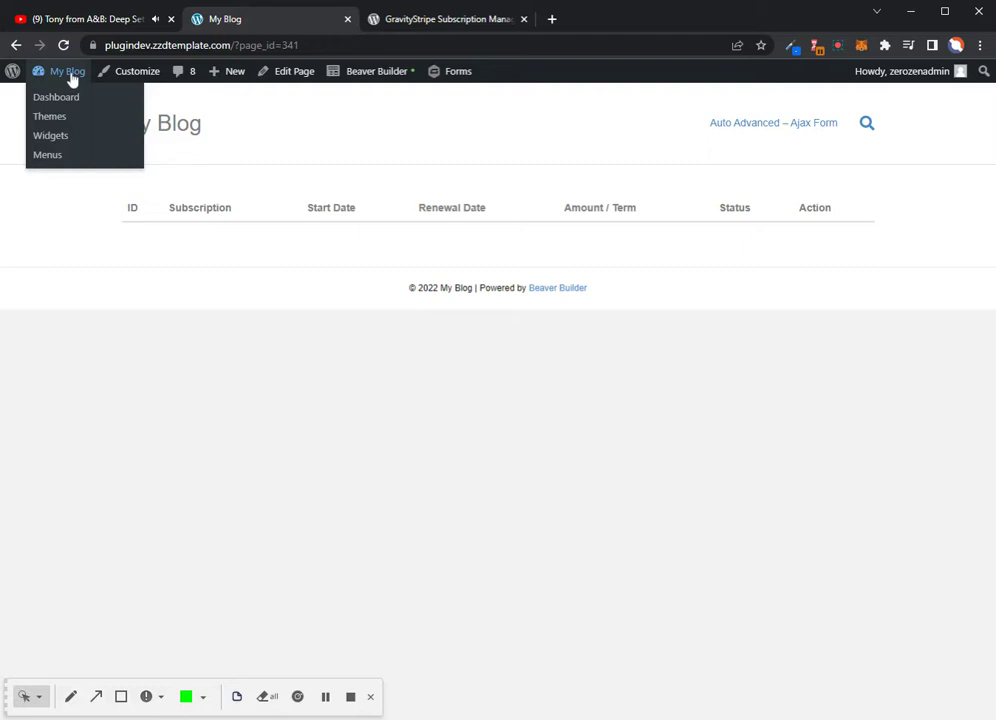
Create a new page from the Dashboard's Pages menu and launch it in Beaver Builder
{"action": "left_click", "coordinate": [67, 72]}
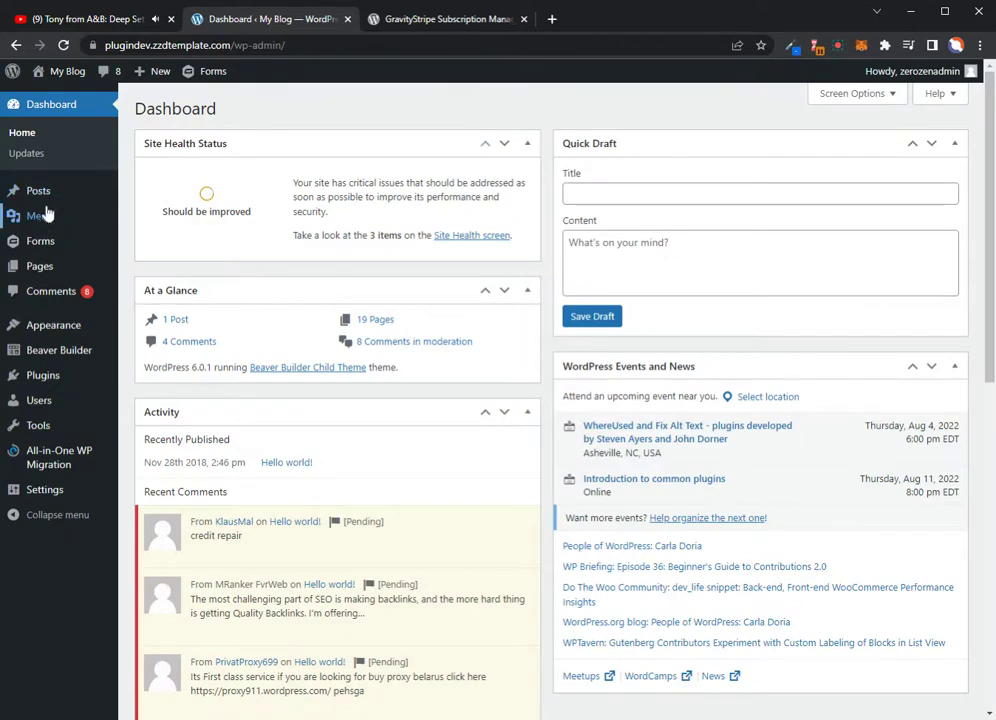
{"action": "mouse_move", "coordinate": [45, 268]}
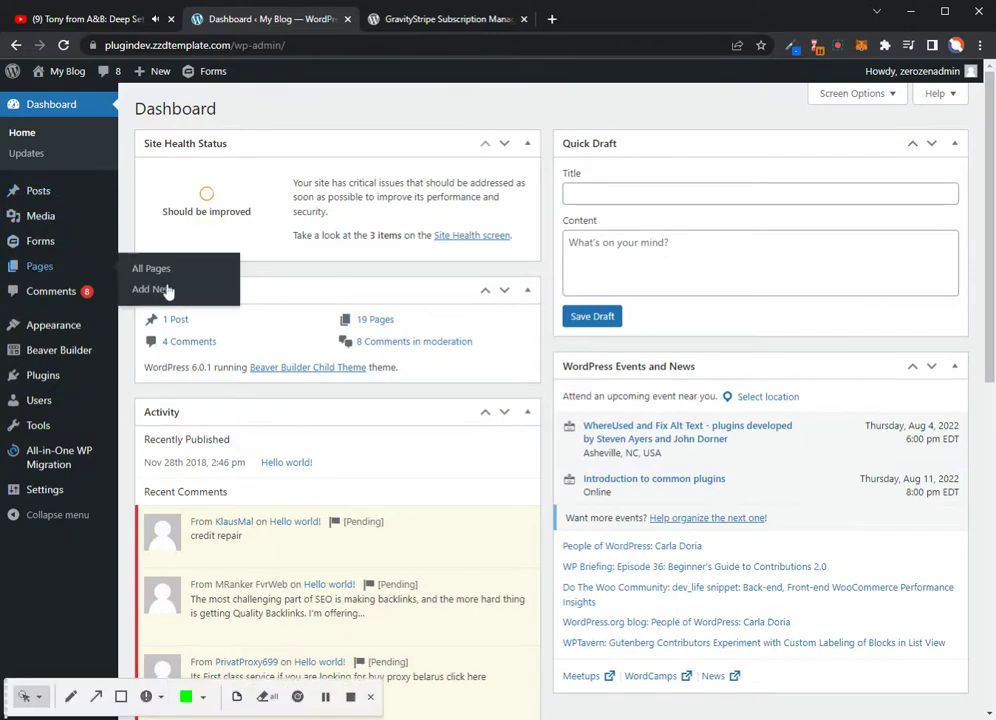
{"action": "left_click", "coordinate": [156, 292]}
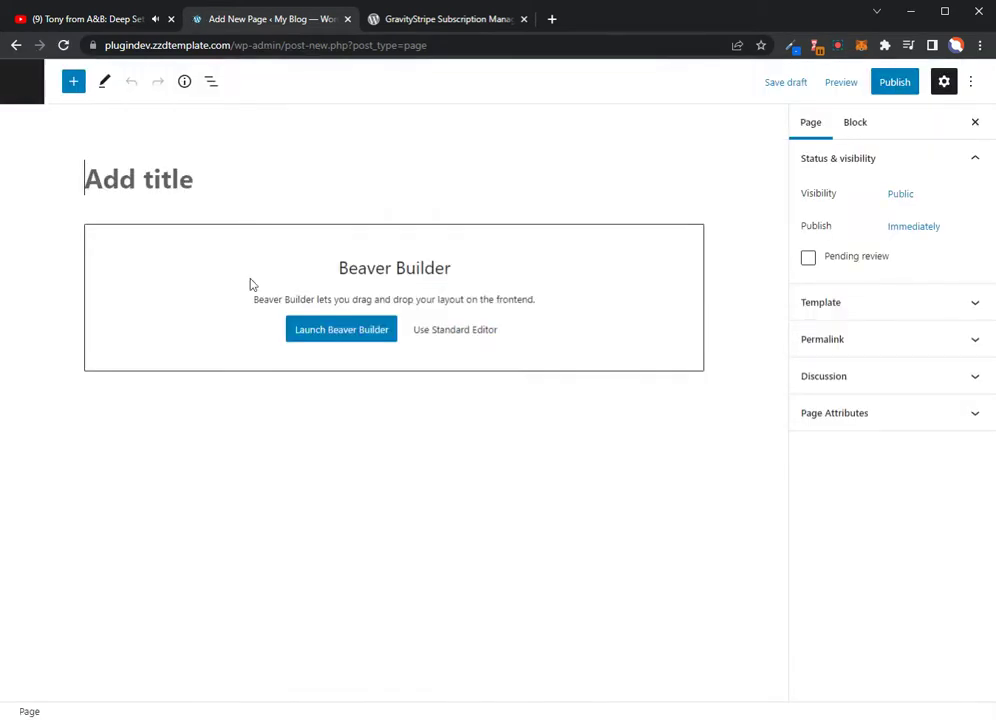
{"action": "left_click", "coordinate": [340, 329]}
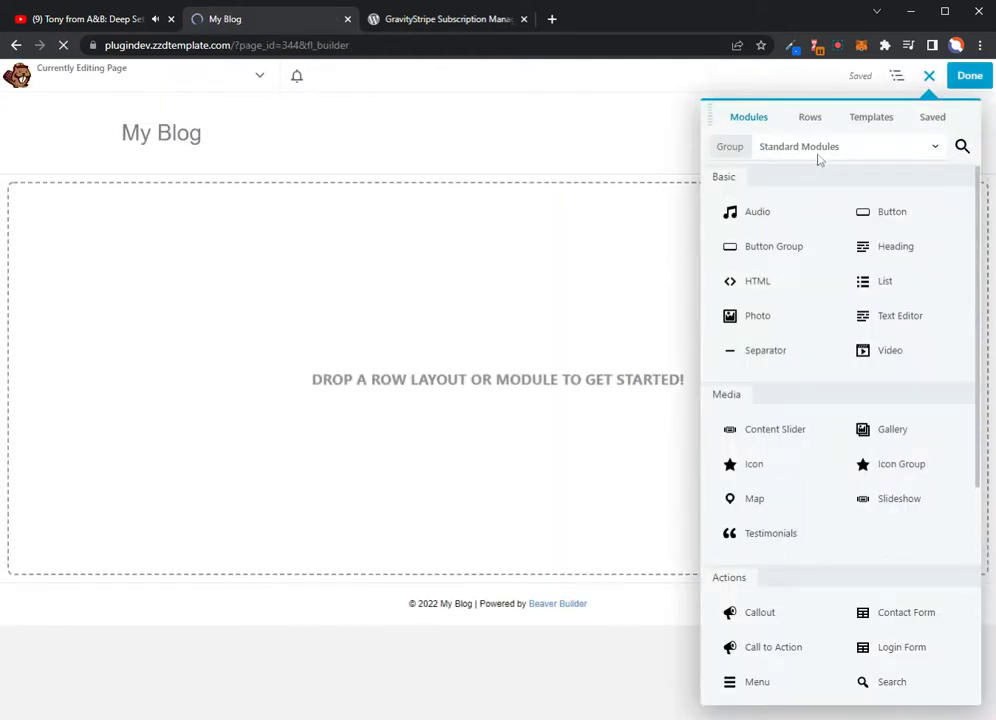
Add a UABB Heading module reading 'Sign up for monthly support'
{"action": "left_click", "coordinate": [820, 158]}
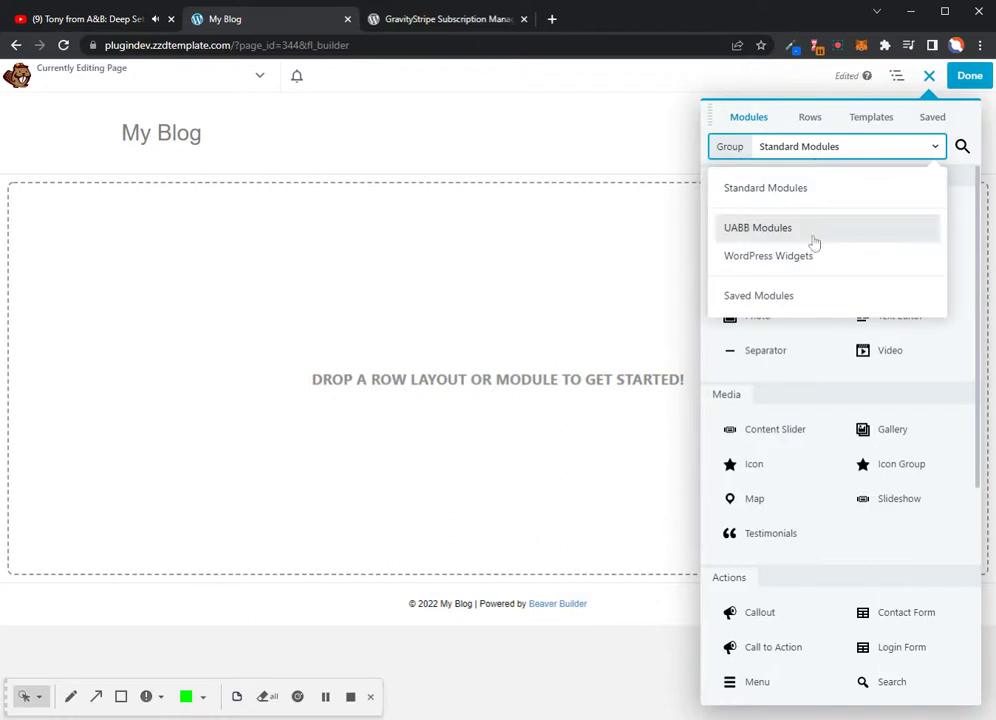
{"action": "left_click", "coordinate": [814, 241]}
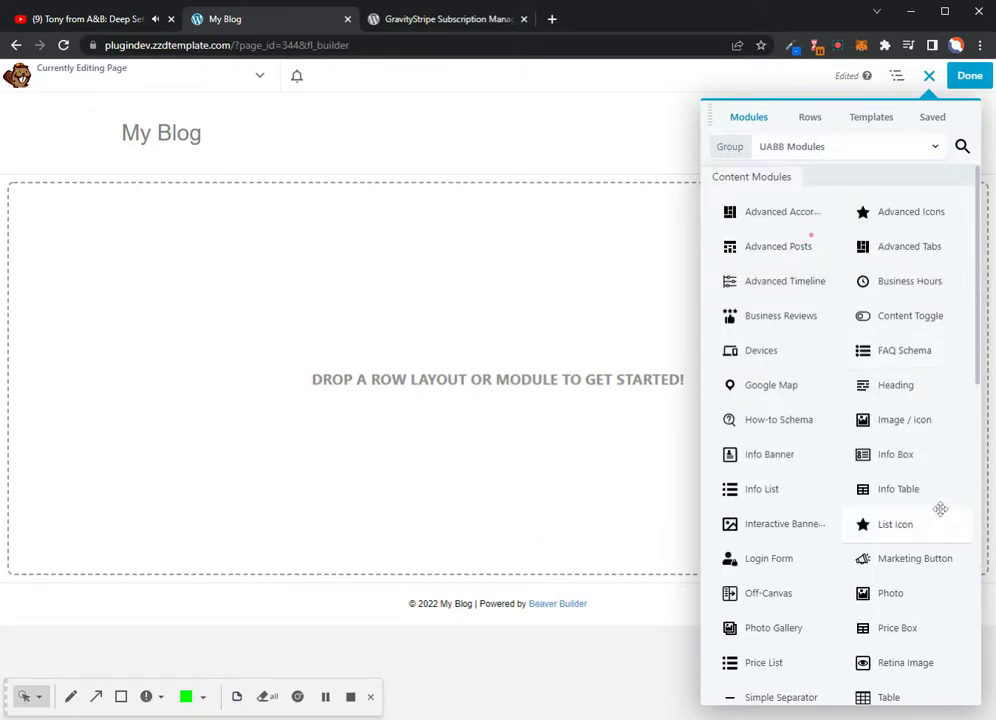
{"action": "left_click_drag", "start_coordinate": [911, 403], "coordinate": [405, 299]}
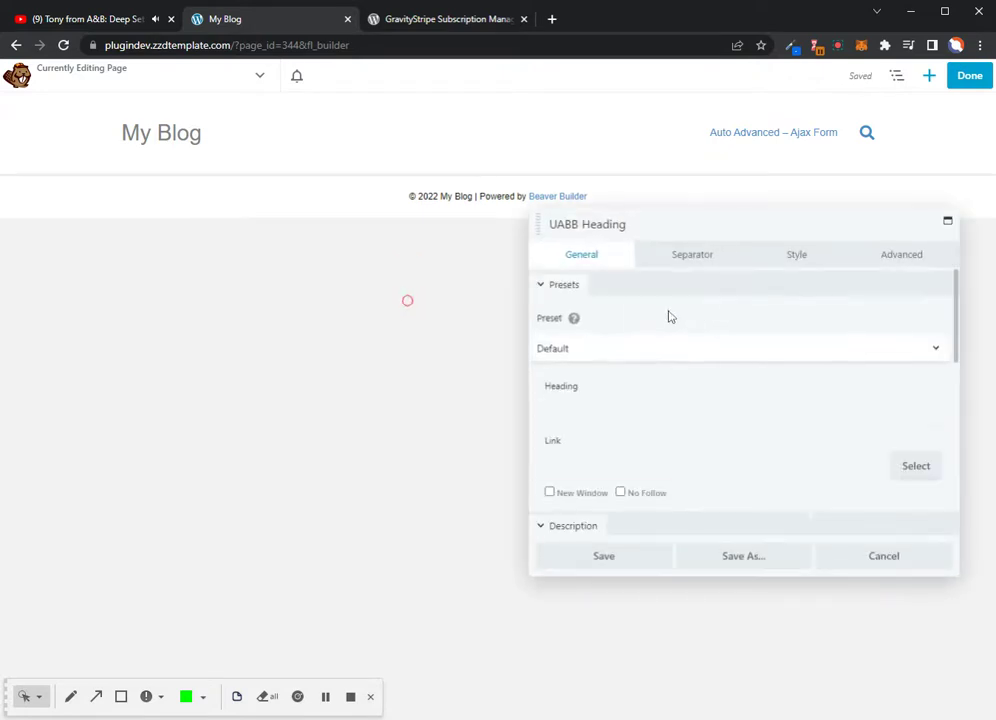
{"action": "left_click_drag", "start_coordinate": [648, 411], "coordinate": [527, 403]}
{"action": "type", "text": "Sign up for"}
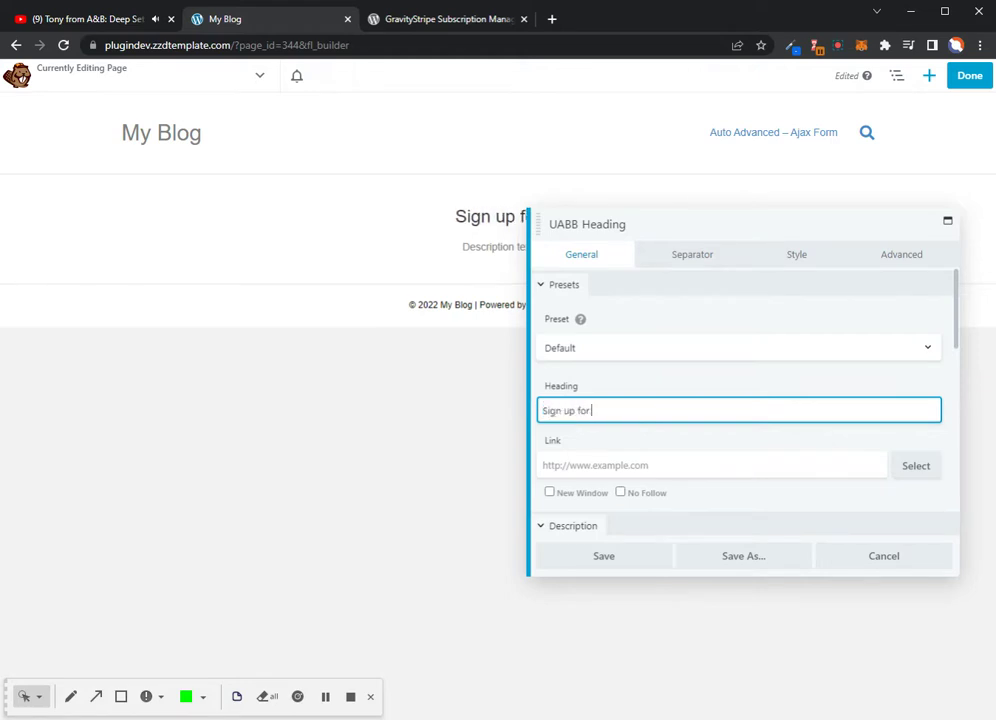
{"action": "type", "text": " monthly support"}
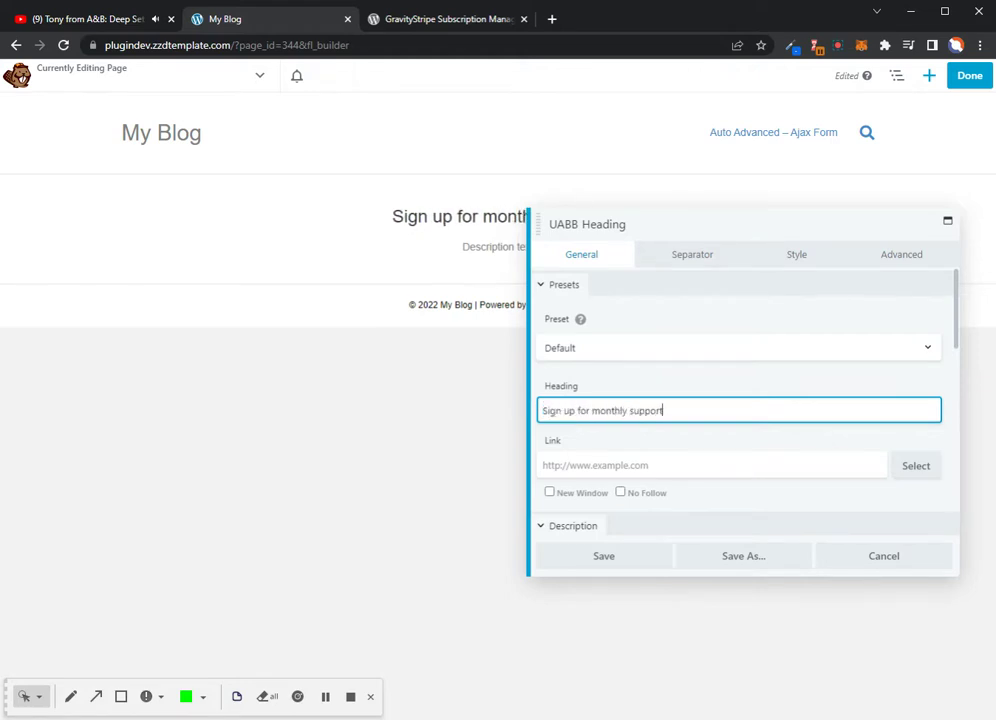
Replace the heading's placeholder description with '$25/mo' and save the module
{"action": "scroll", "coordinate": [727, 397], "scroll_direction": "down", "scroll_amount": 2}
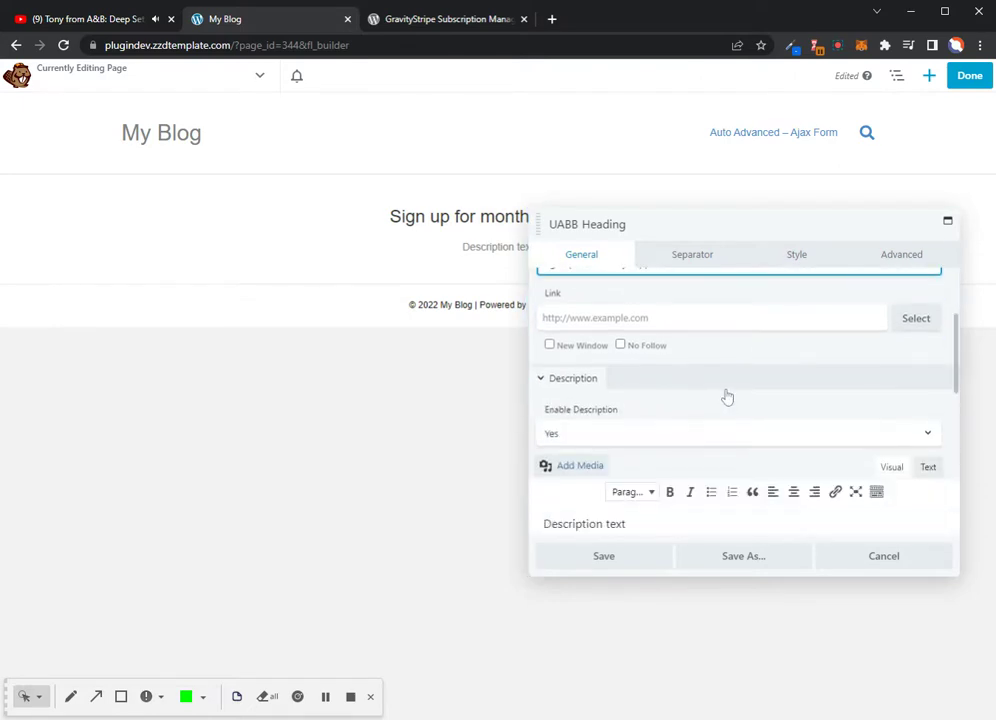
{"action": "scroll", "coordinate": [705, 400], "scroll_direction": "down", "scroll_amount": 2}
{"action": "left_click_drag", "start_coordinate": [624, 376], "coordinate": [543, 376]}
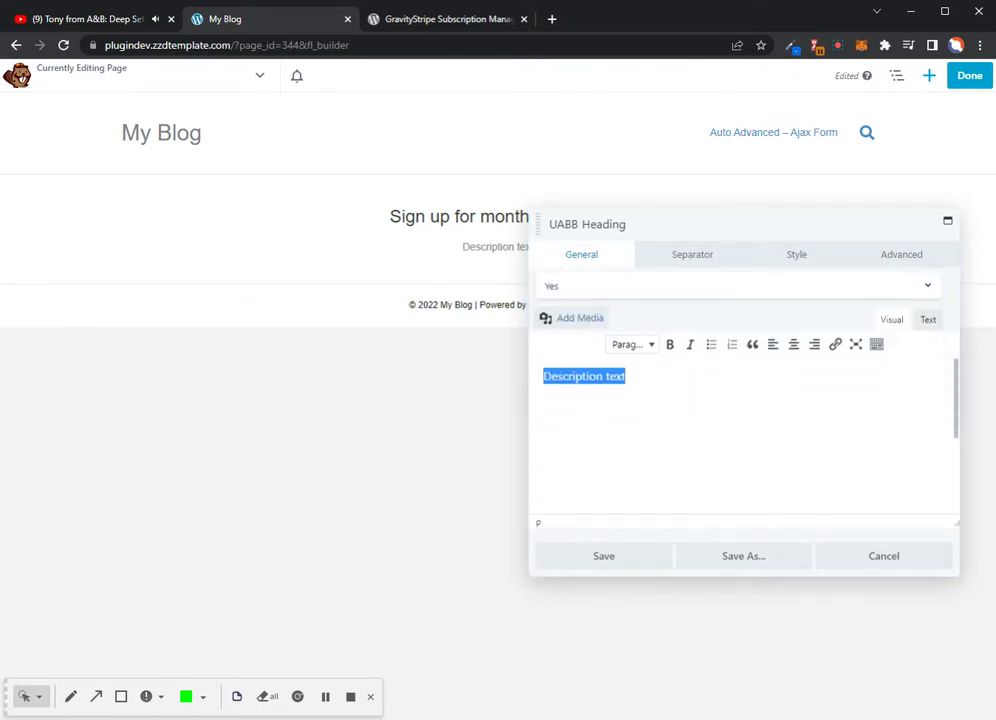
{"action": "type", "text": "F"}
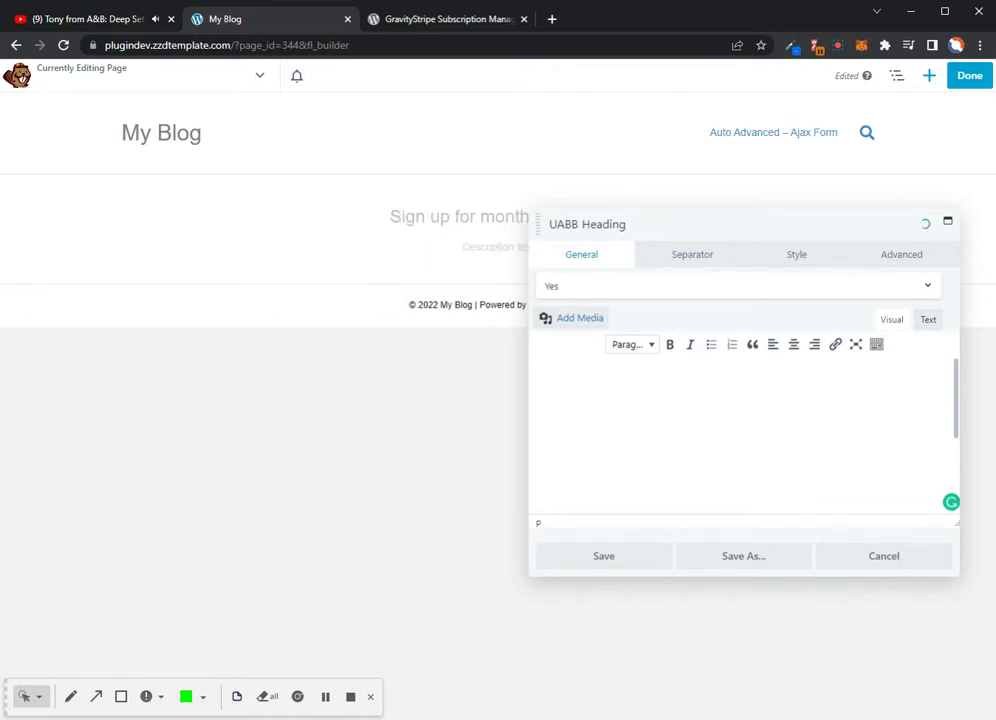
{"action": "type", "text": "$2"}
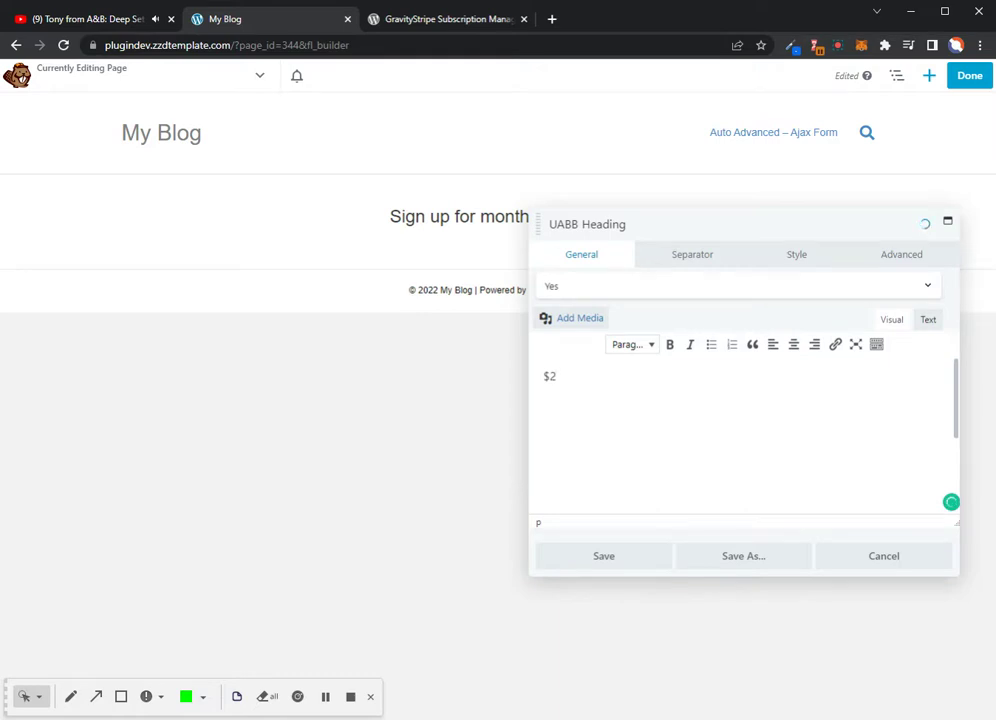
{"action": "type", "text": "5/5/mo"}
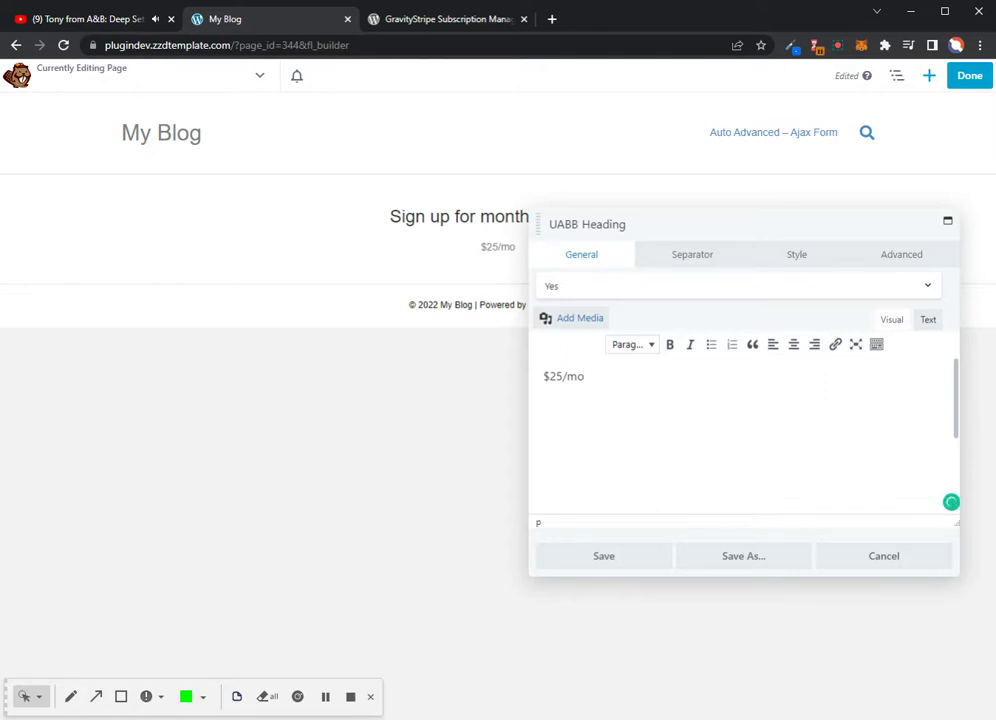
{"action": "left_click", "coordinate": [598, 564]}
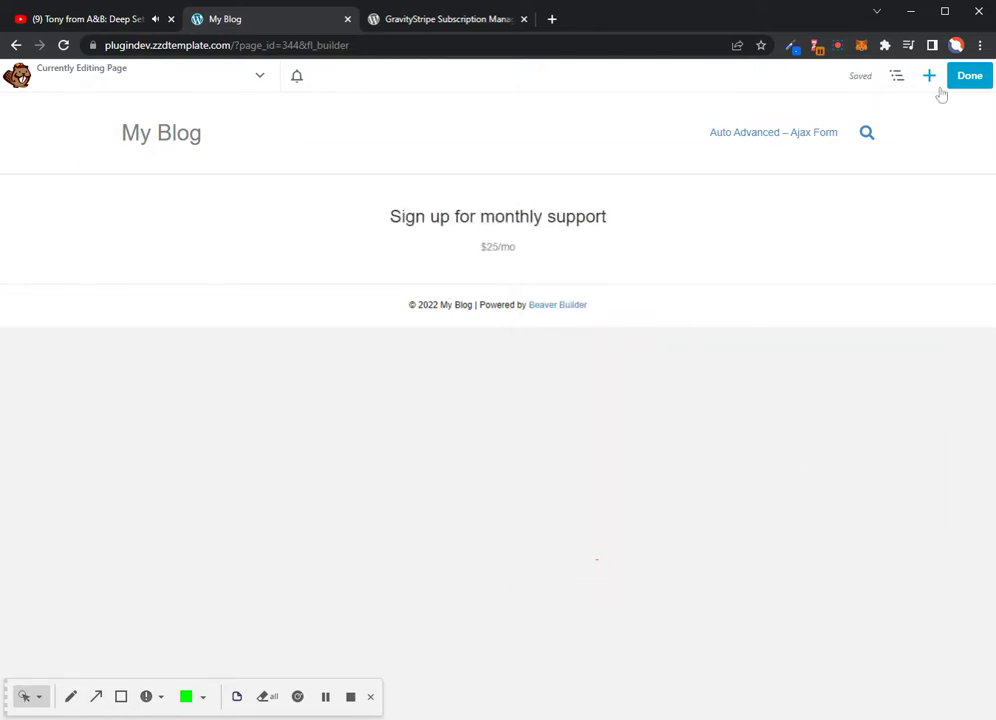
Add a Gravity Forms Styler module below the heading showing the GravityStrip New form, and save it
{"action": "left_click", "coordinate": [929, 79]}
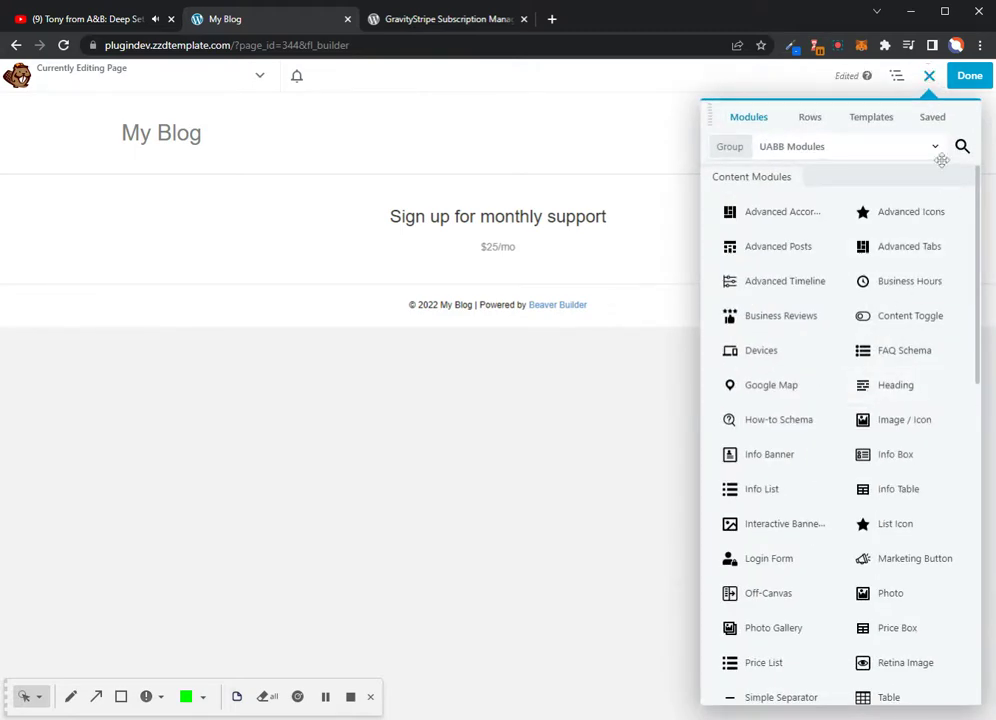
{"action": "scroll", "coordinate": [896, 353], "scroll_direction": "down", "scroll_amount": 5}
{"action": "scroll", "coordinate": [897, 450], "scroll_direction": "down", "scroll_amount": 3}
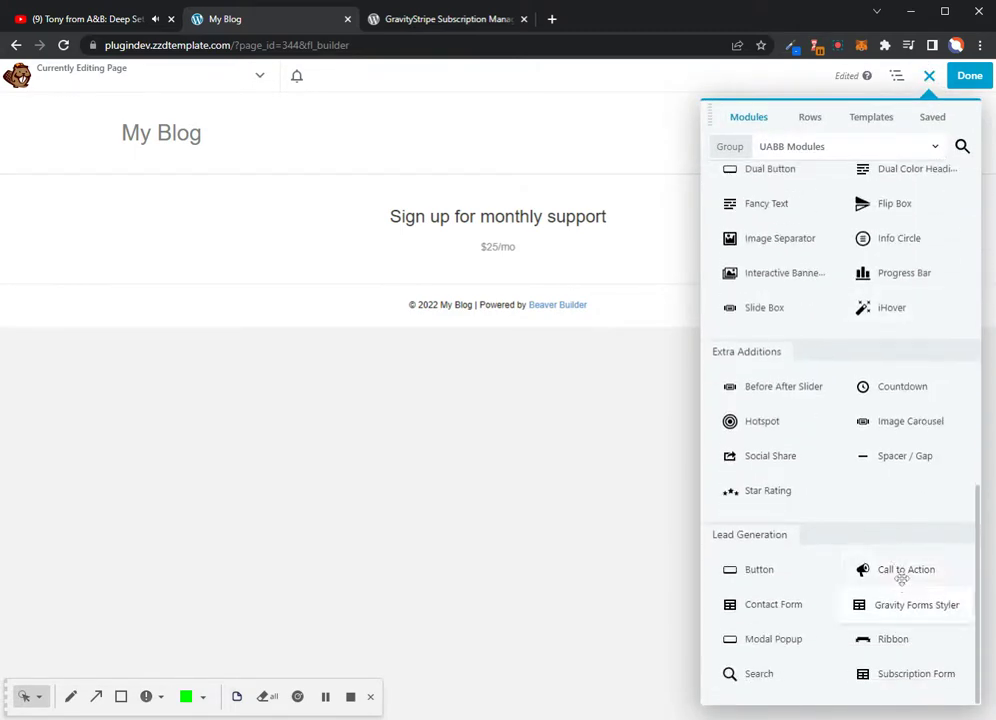
{"action": "left_click_drag", "start_coordinate": [910, 612], "coordinate": [509, 318]}
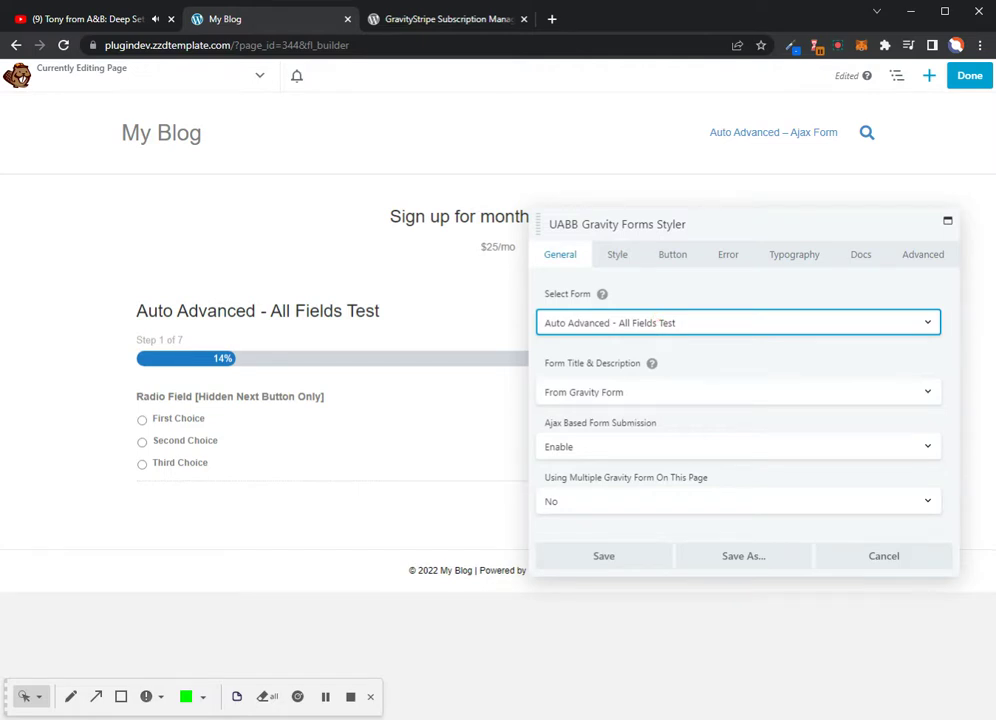
{"action": "key", "text": "Down"}
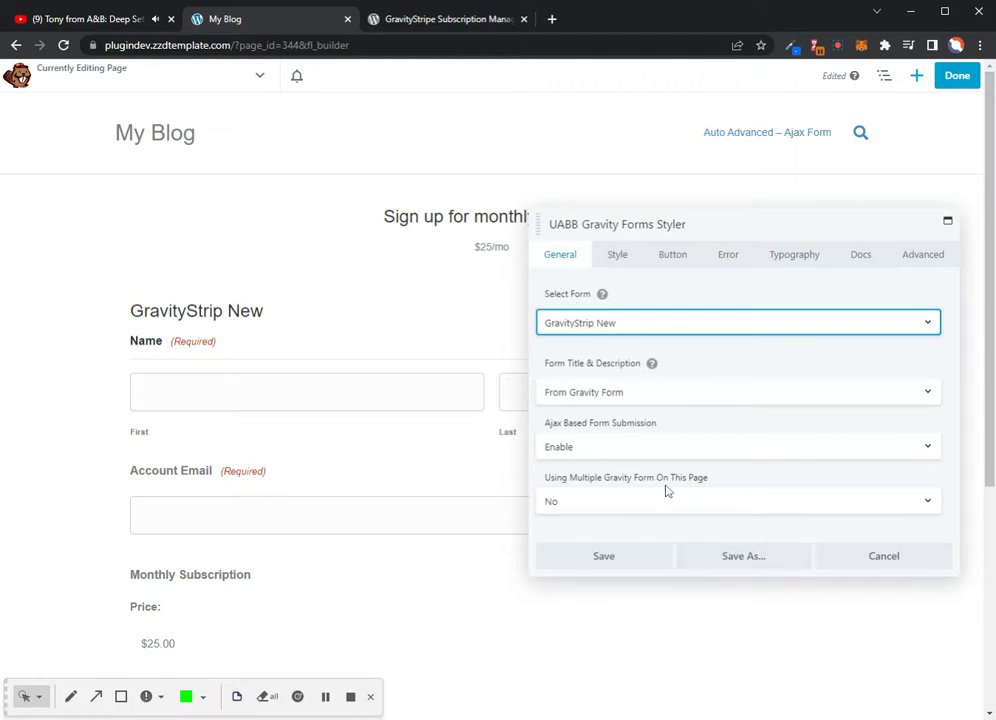
{"action": "scroll", "coordinate": [665, 491], "scroll_direction": "down", "scroll_amount": 3}
{"action": "scroll", "coordinate": [316, 473], "scroll_direction": "down", "scroll_amount": 4}
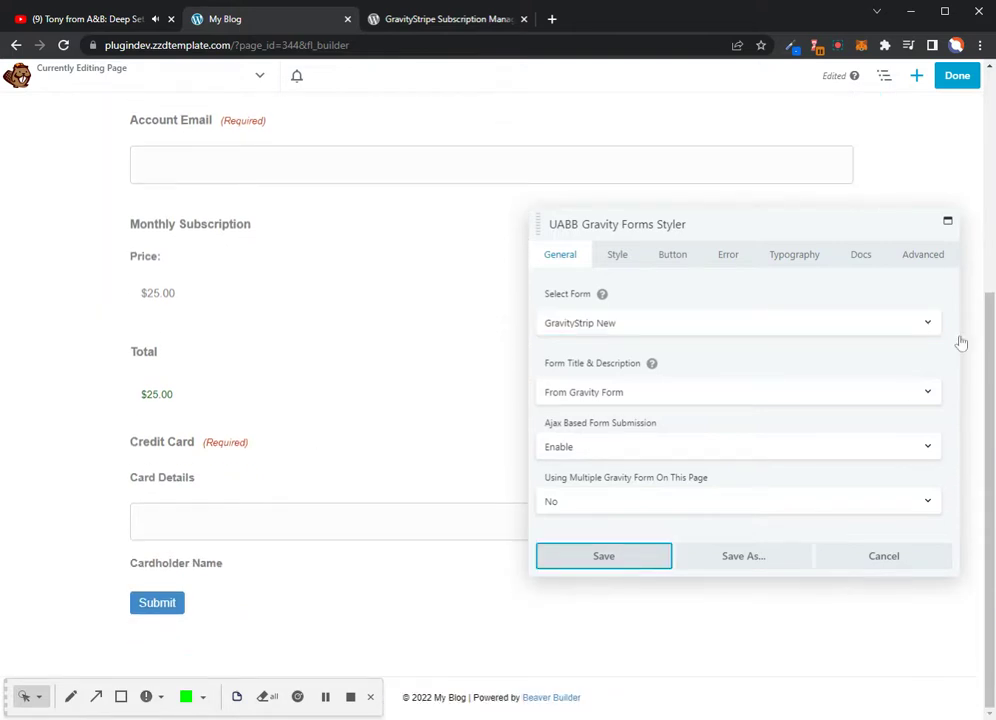
{"action": "key", "text": "Return"}
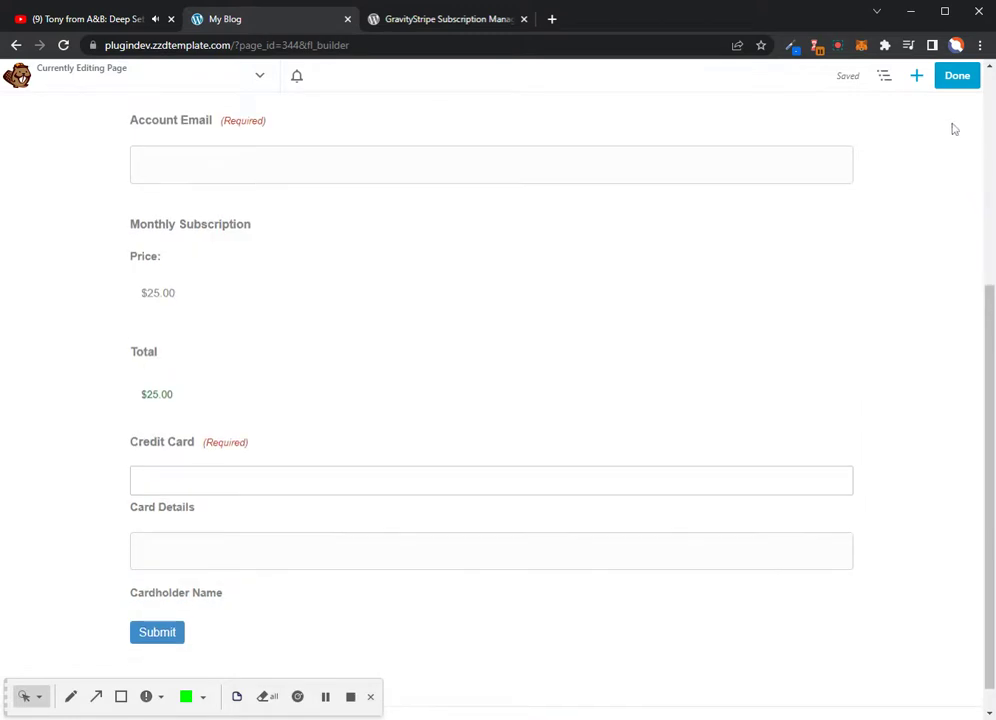
Publish the page, then reload it and review the live heading and GravityStrip New form
{"action": "left_click", "coordinate": [951, 79]}
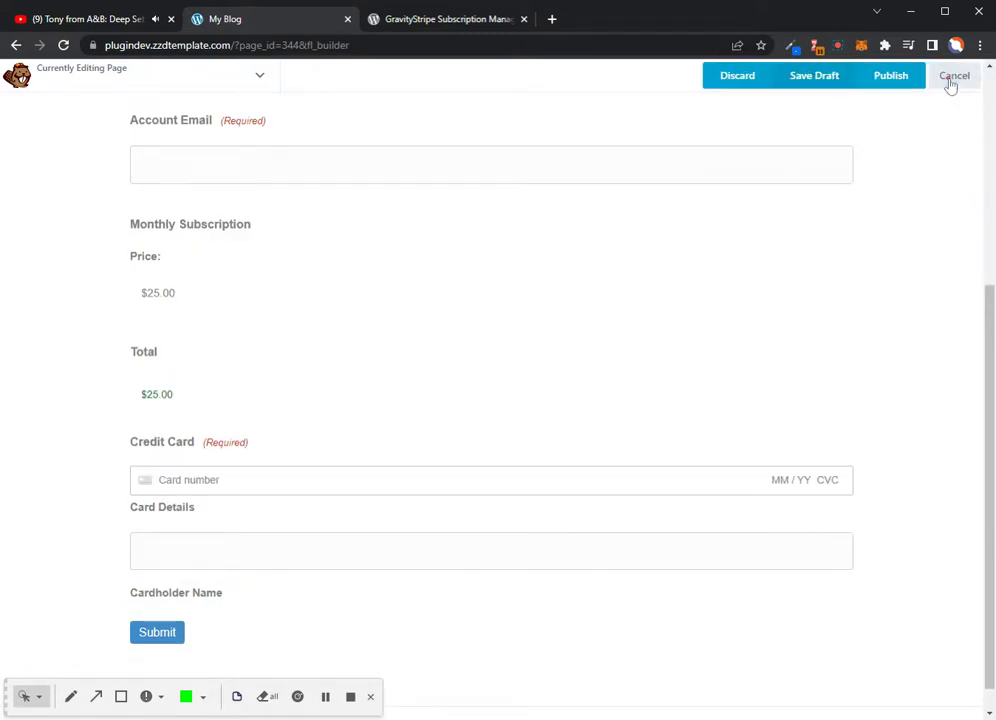
{"action": "left_click", "coordinate": [893, 78]}
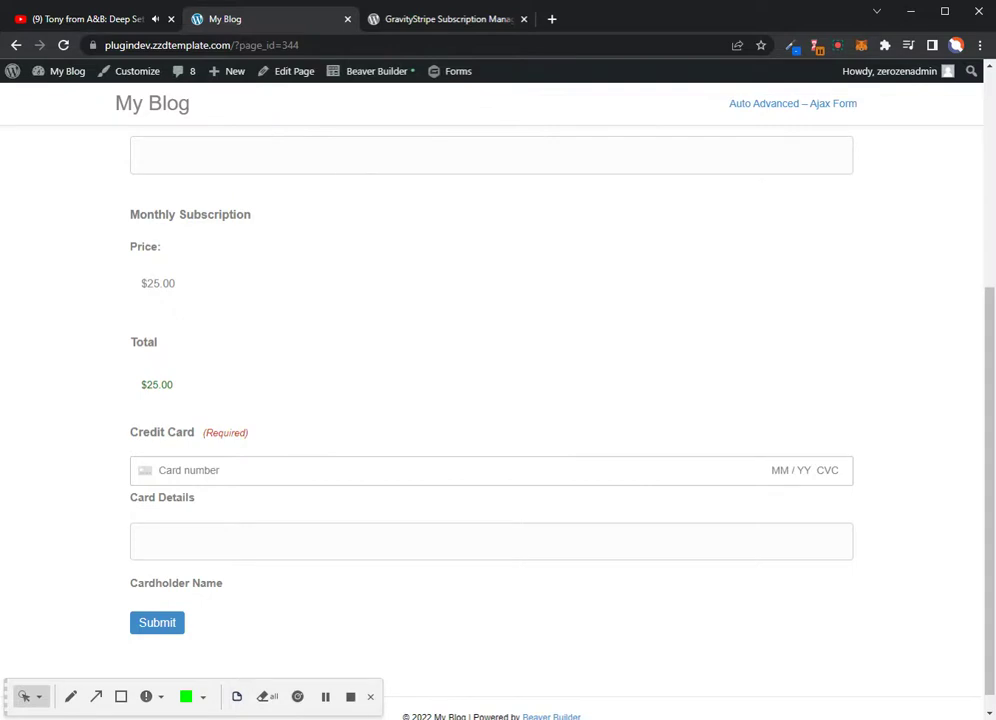
{"action": "left_click", "coordinate": [65, 46]}
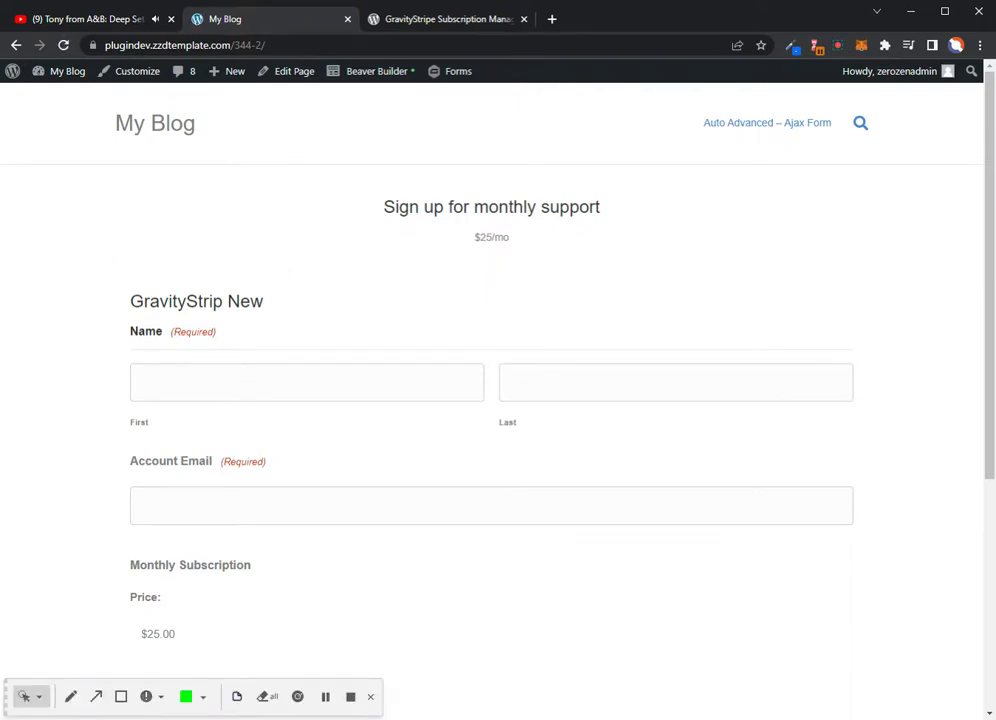
{"action": "left_click_drag", "start_coordinate": [265, 301], "coordinate": [129, 301]}
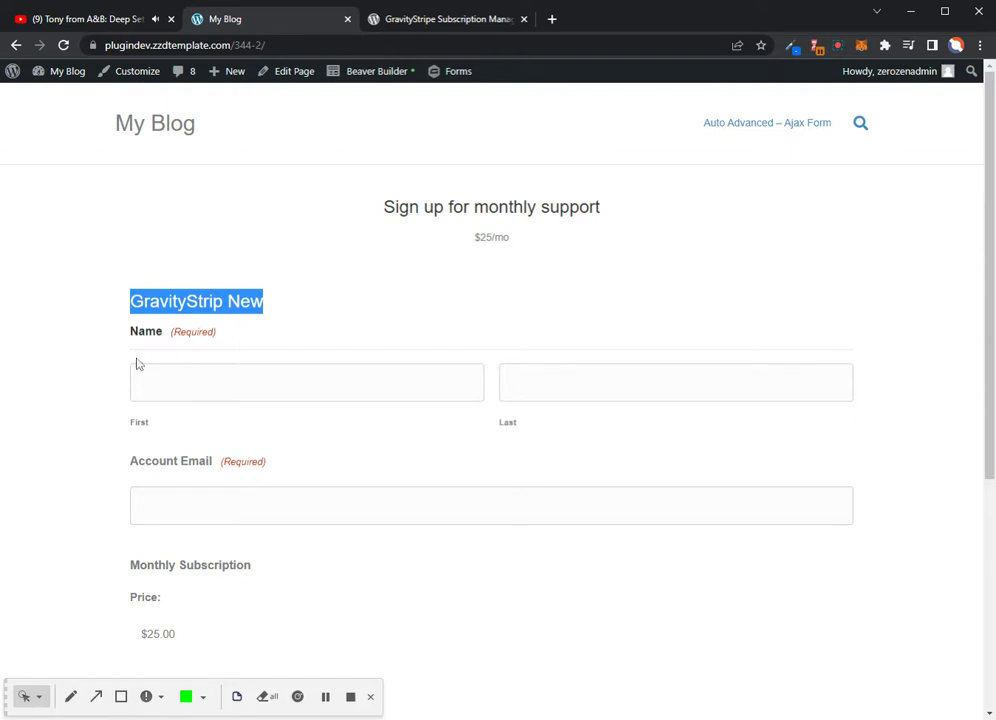
{"action": "scroll", "coordinate": [220, 393], "scroll_direction": "down", "scroll_amount": 3}
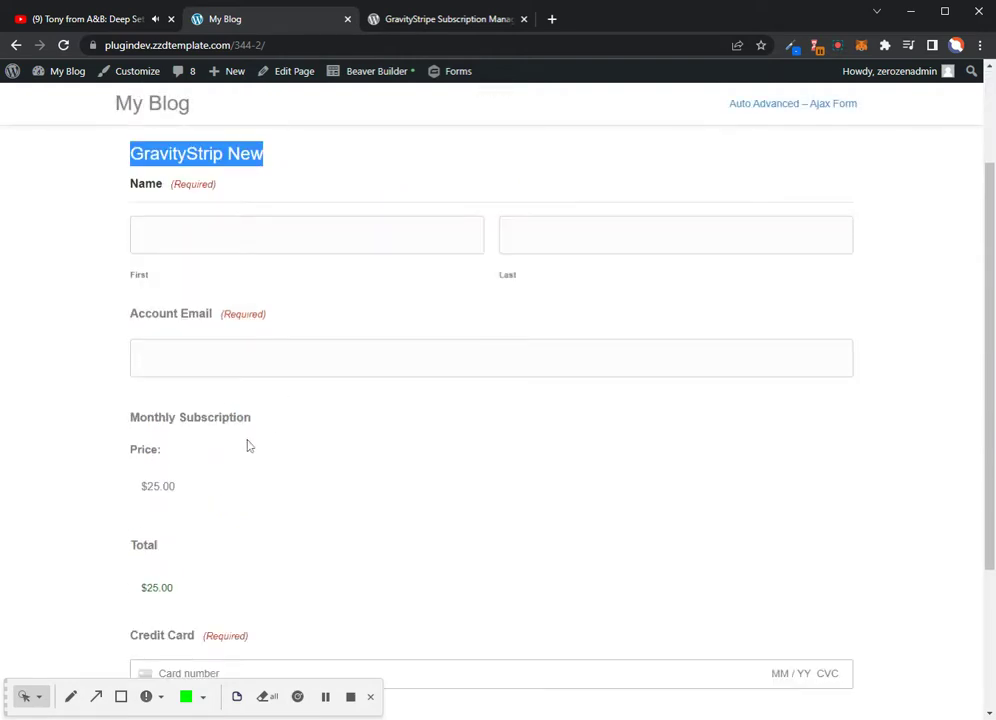
{"action": "scroll", "coordinate": [249, 446], "scroll_direction": "down", "scroll_amount": 4}
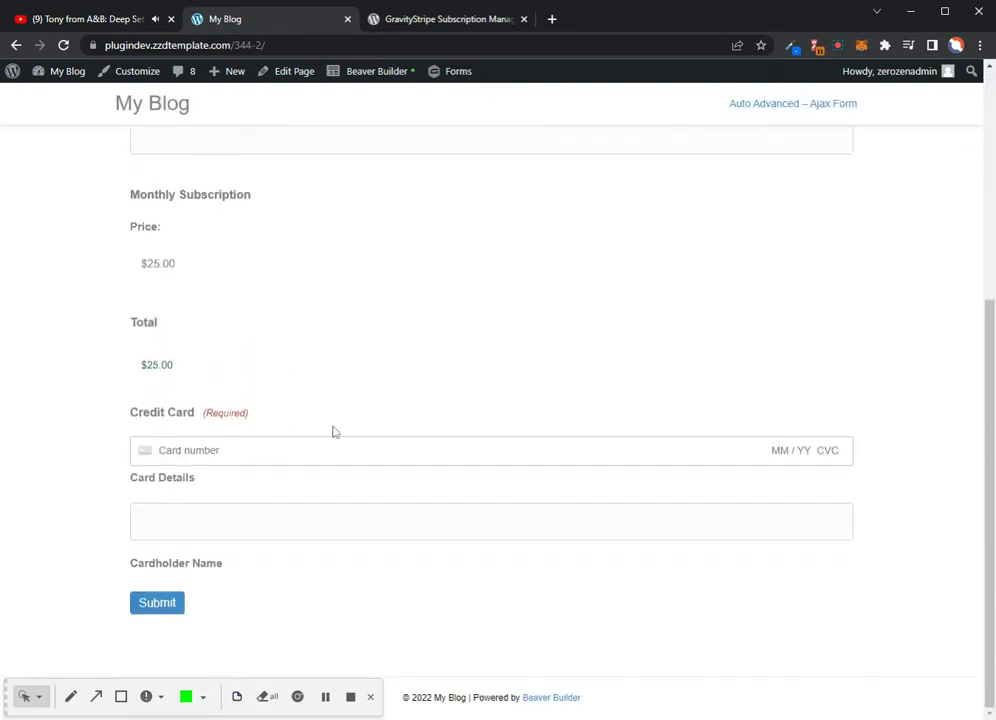
{"action": "scroll", "coordinate": [330, 433], "scroll_direction": "up", "scroll_amount": 10}
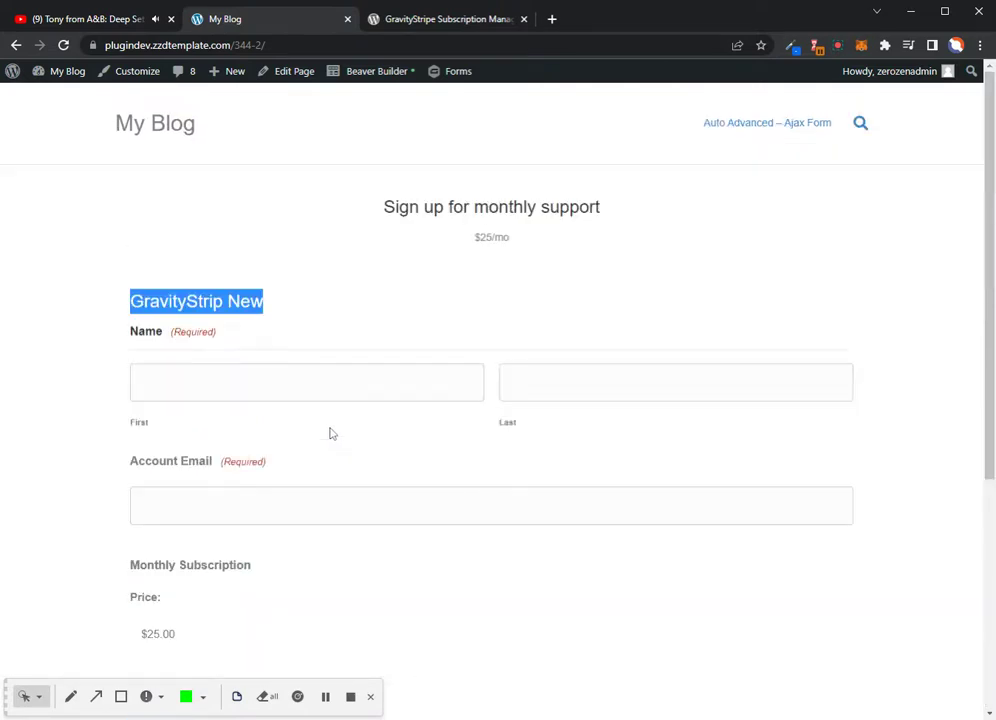
Fill in the subscriber's first name, last name and e-mail address, and check the $25.00 total
{"action": "left_click", "coordinate": [203, 381]}
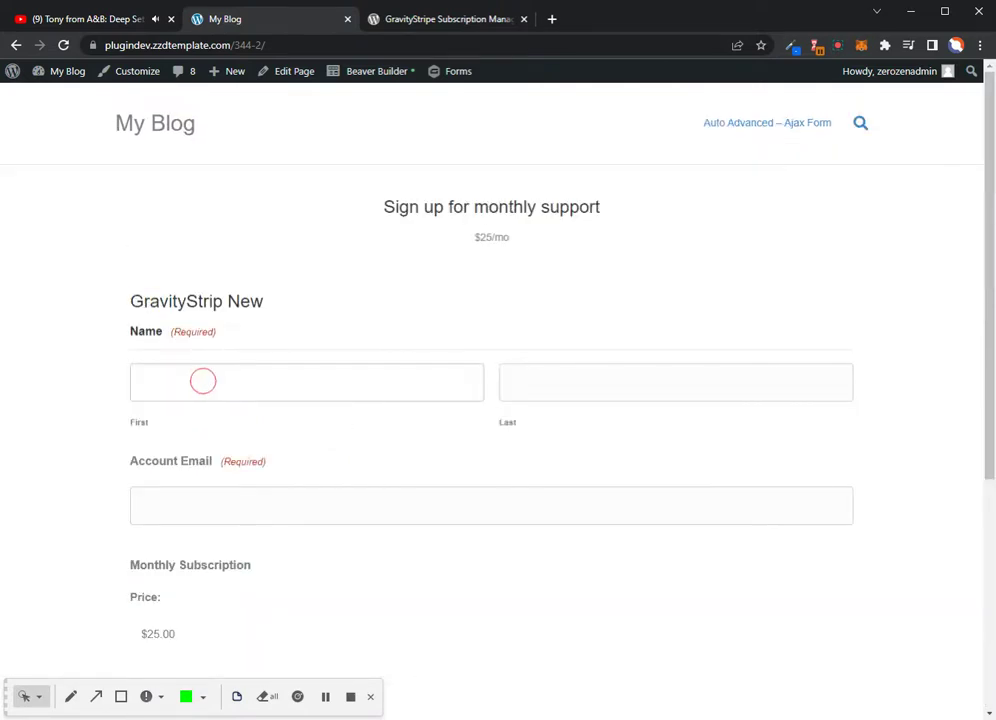
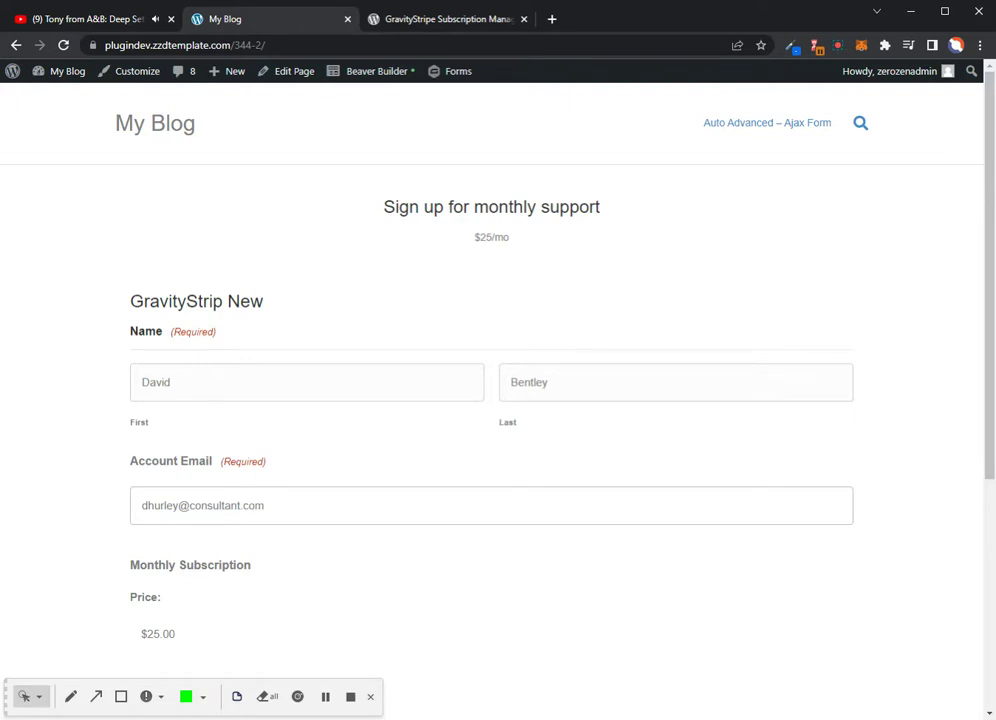
{"action": "scroll", "coordinate": [490, 400], "scroll_direction": "down", "scroll_amount": 3}
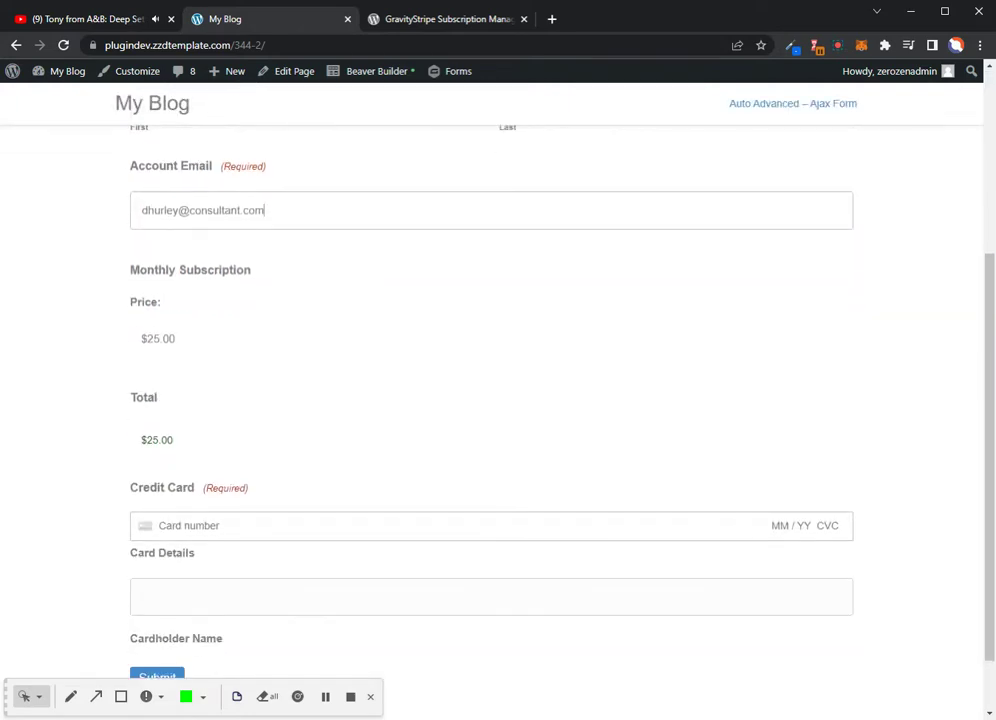
{"action": "left_click_drag", "start_coordinate": [174, 440], "coordinate": [146, 440]}
{"action": "left_click", "coordinate": [552, 19]}
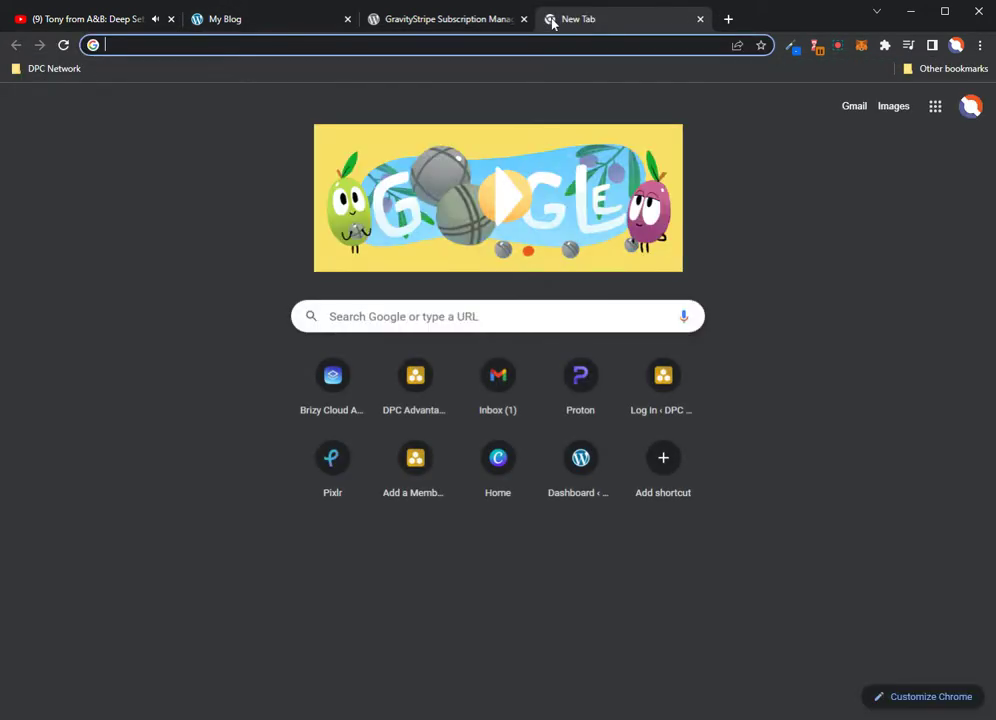
{"action": "type", "text": "stripe "}
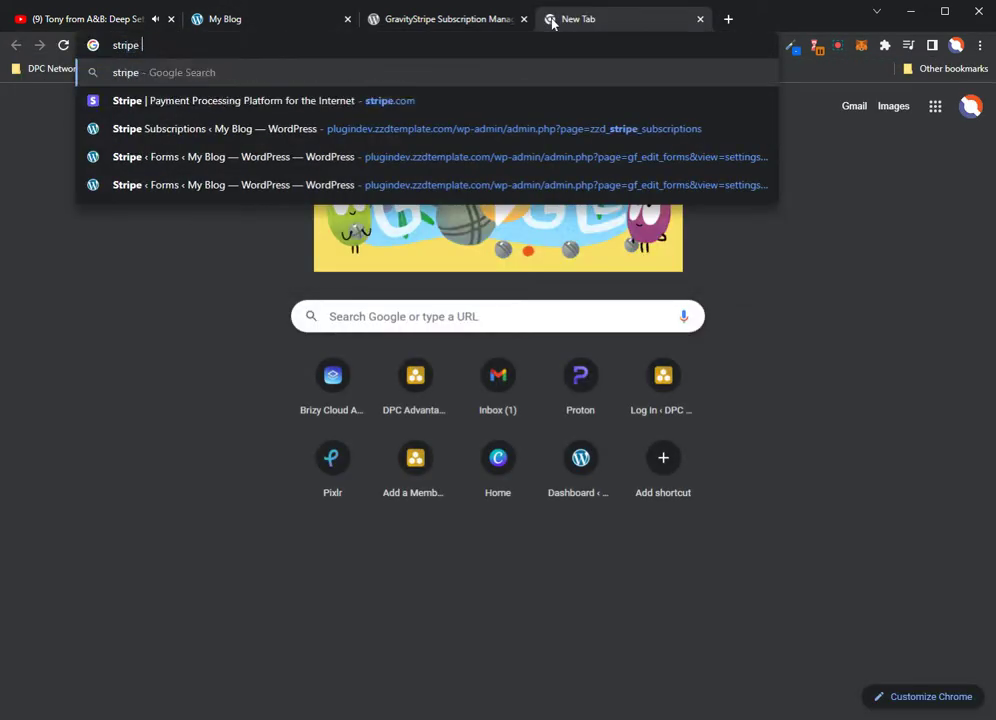
{"action": "type", "text": "test credit card #"}
{"action": "key", "text": "Return"}
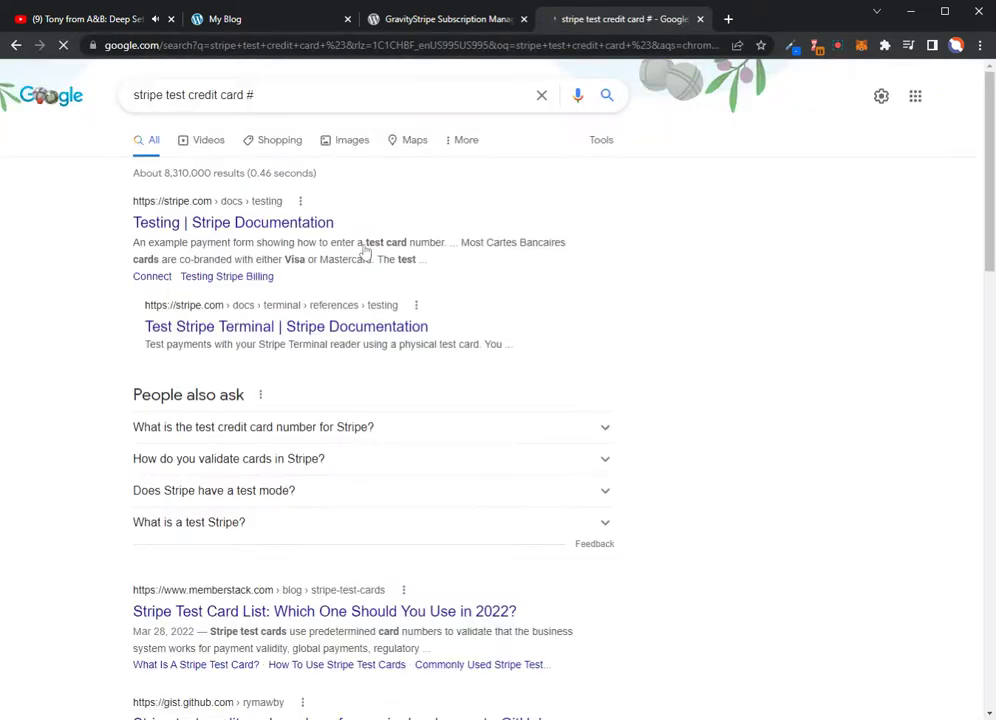
{"action": "scroll", "coordinate": [256, 283], "scroll_direction": "down", "scroll_amount": 1}
{"action": "scroll", "coordinate": [256, 283], "scroll_direction": "down", "scroll_amount": 5}
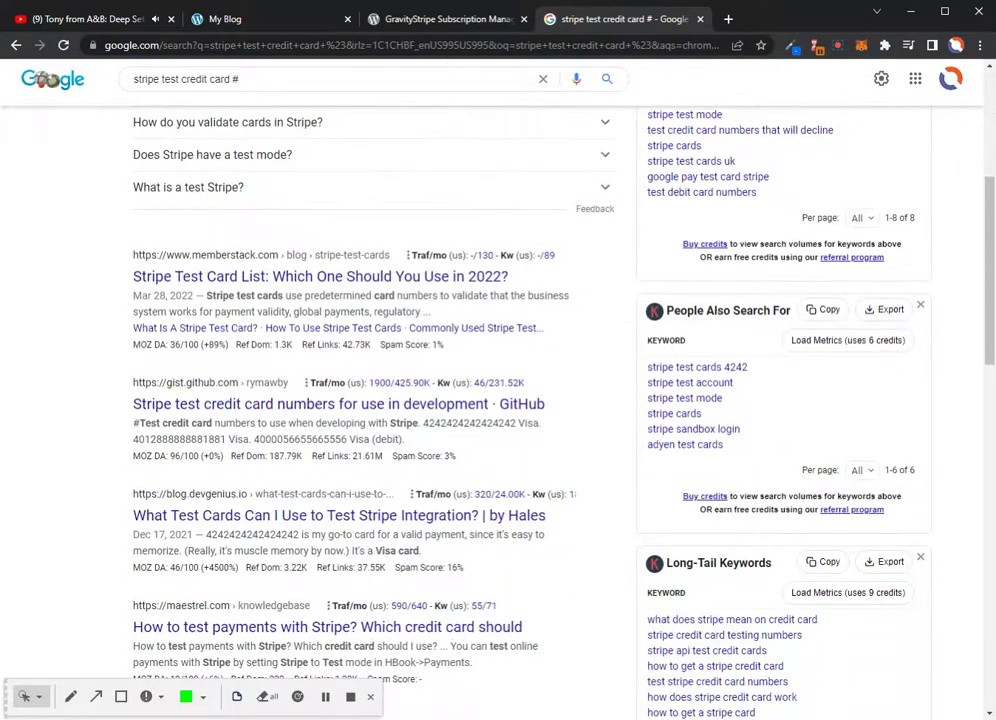
{"action": "left_click_drag", "start_coordinate": [423, 423], "coordinate": [516, 427]}
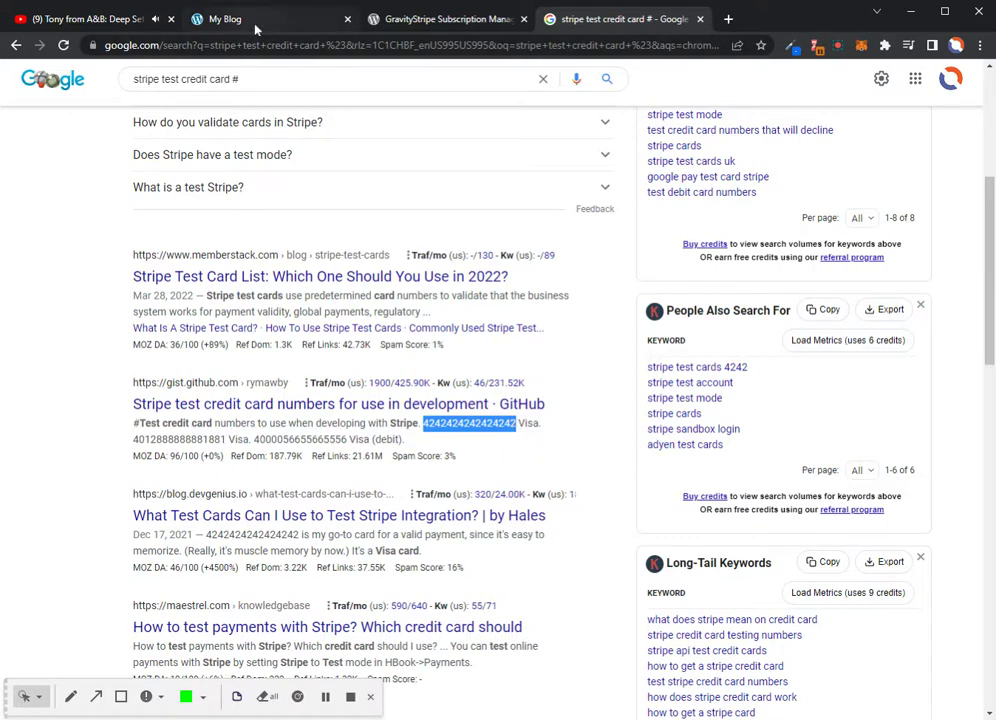
{"action": "left_click", "coordinate": [370, 27]}
{"action": "left_click", "coordinate": [289, 22]}
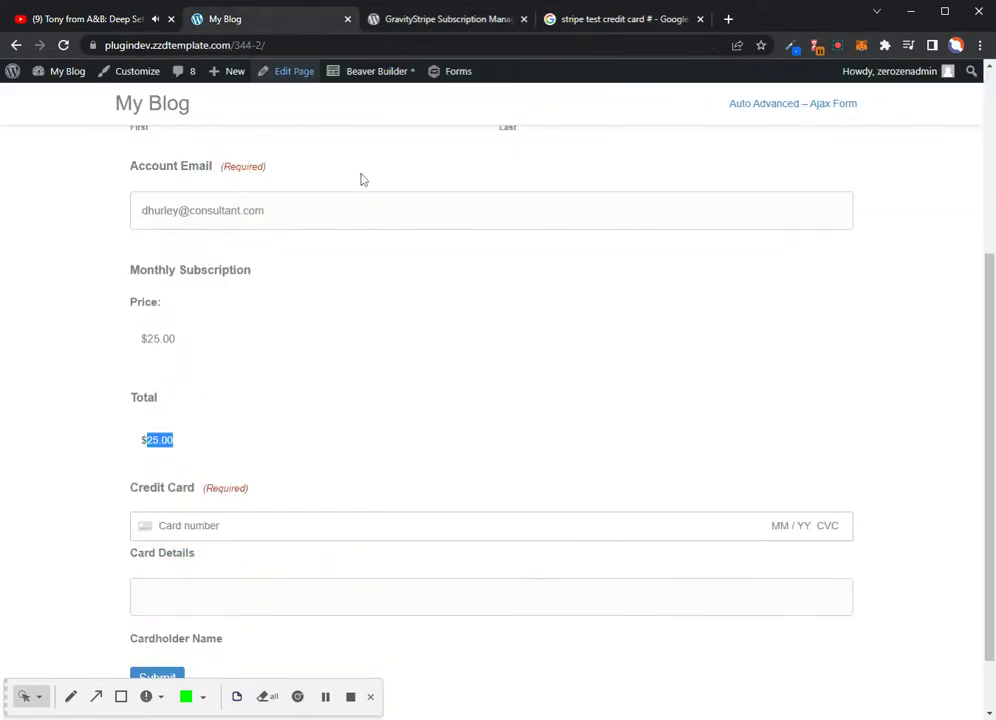
{"action": "left_click", "coordinate": [185, 538]}
{"action": "key", "text": "ctrl+v"}
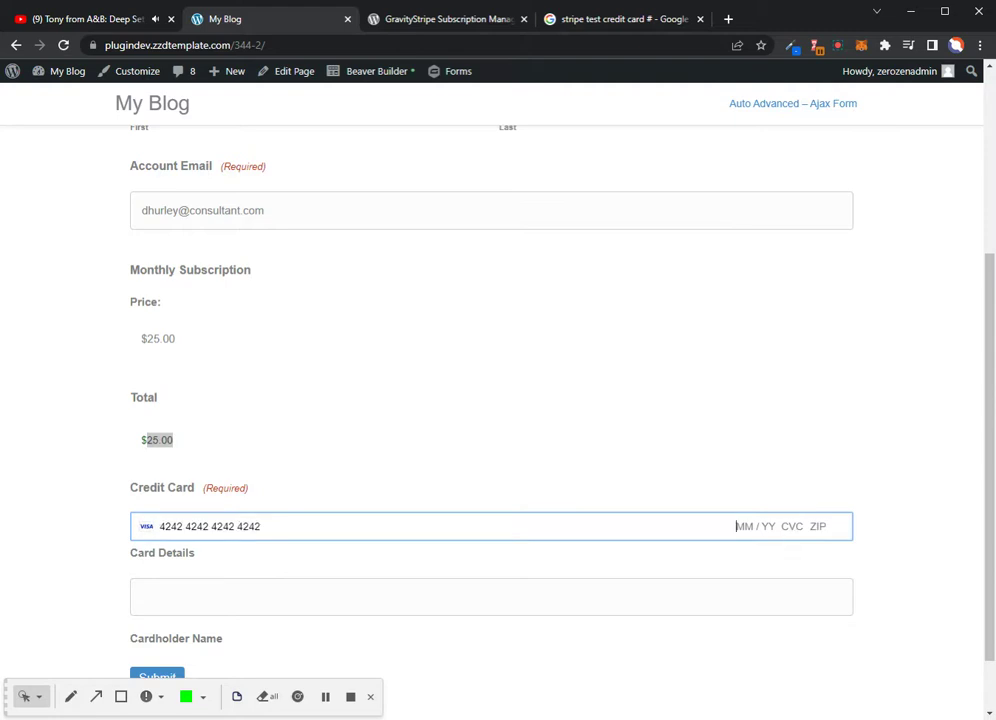
{"action": "type", "text": "03 / 23 123 22222"}
Enter the cardholder's name and submit the monthly support sign-up form
{"action": "left_click", "coordinate": [268, 596]}
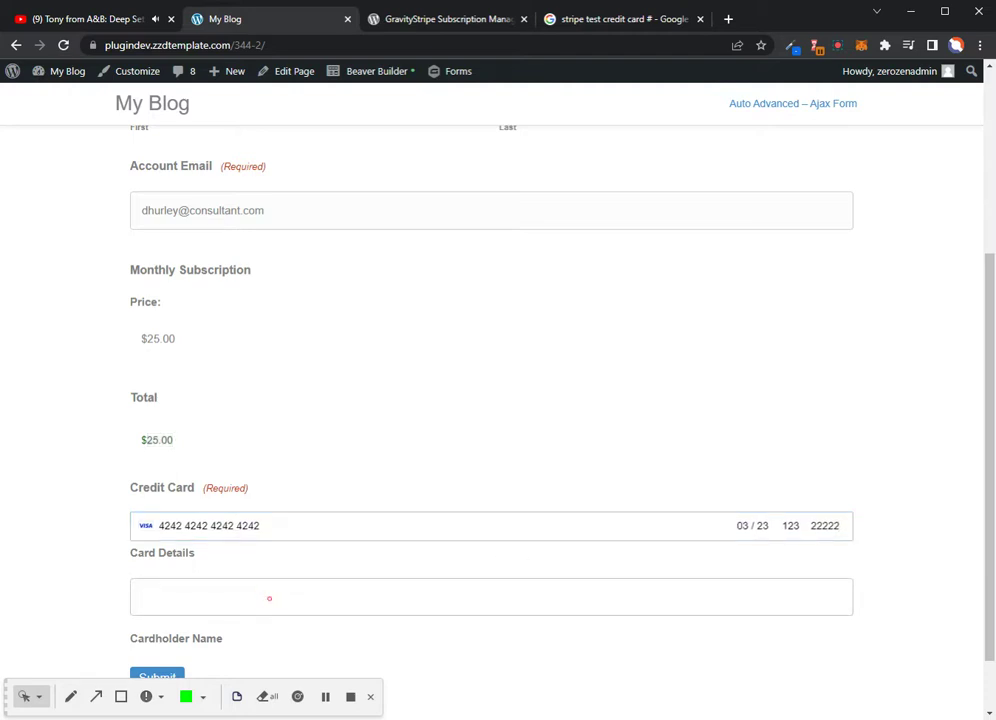
{"action": "scroll", "coordinate": [312, 450], "scroll_direction": "down", "scroll_amount": 2}
{"action": "left_click", "coordinate": [162, 610]}
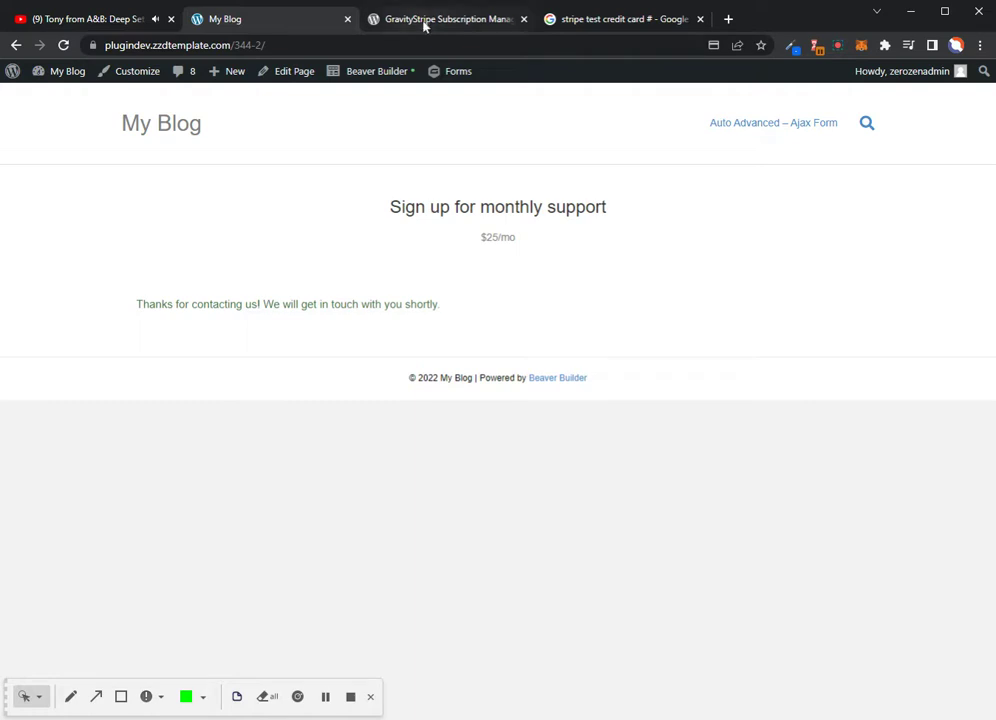
{"action": "left_click", "coordinate": [70, 71]}
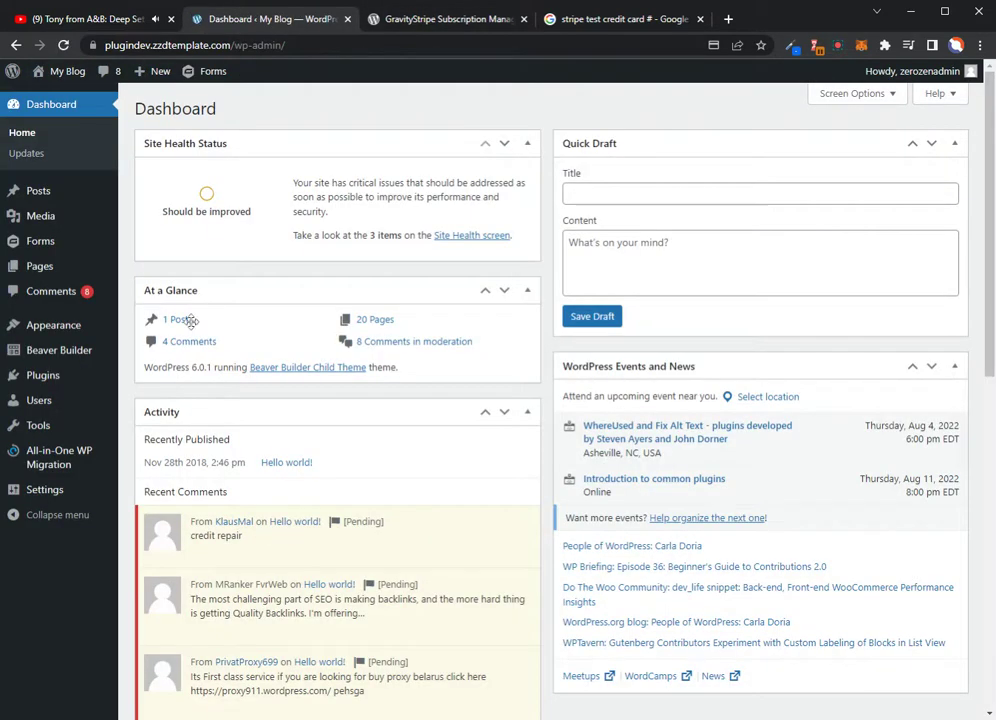
Open the GravityStrip New form's entries, showing the $25.00 Monthly Subscription entry
{"action": "mouse_move", "coordinate": [46, 250]}
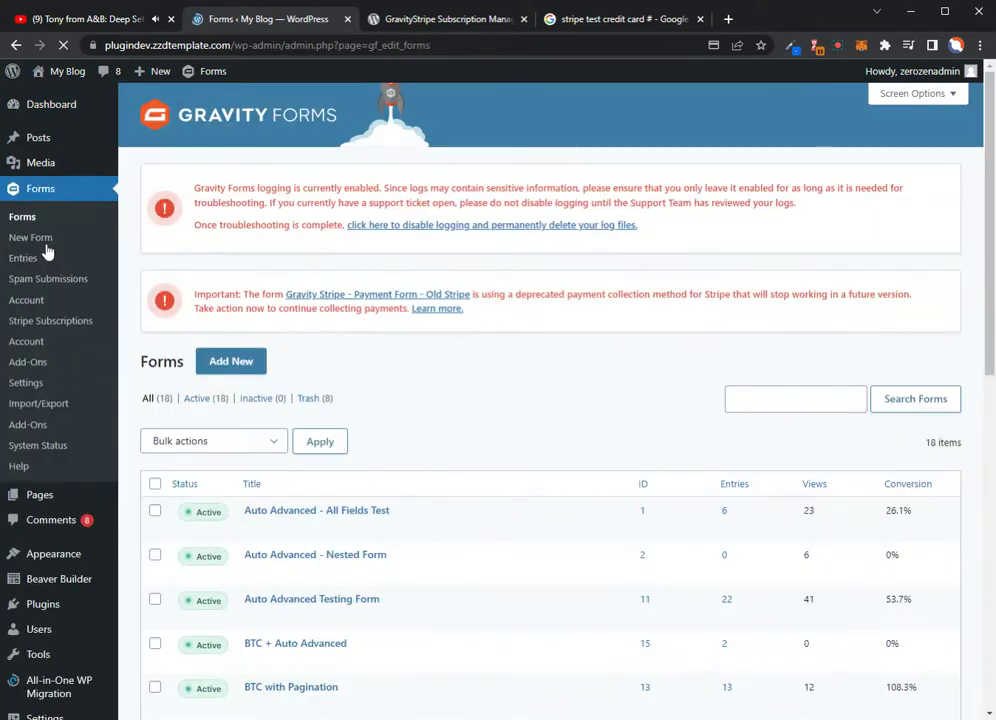
{"action": "scroll", "coordinate": [343, 388], "scroll_direction": "down", "scroll_amount": 3}
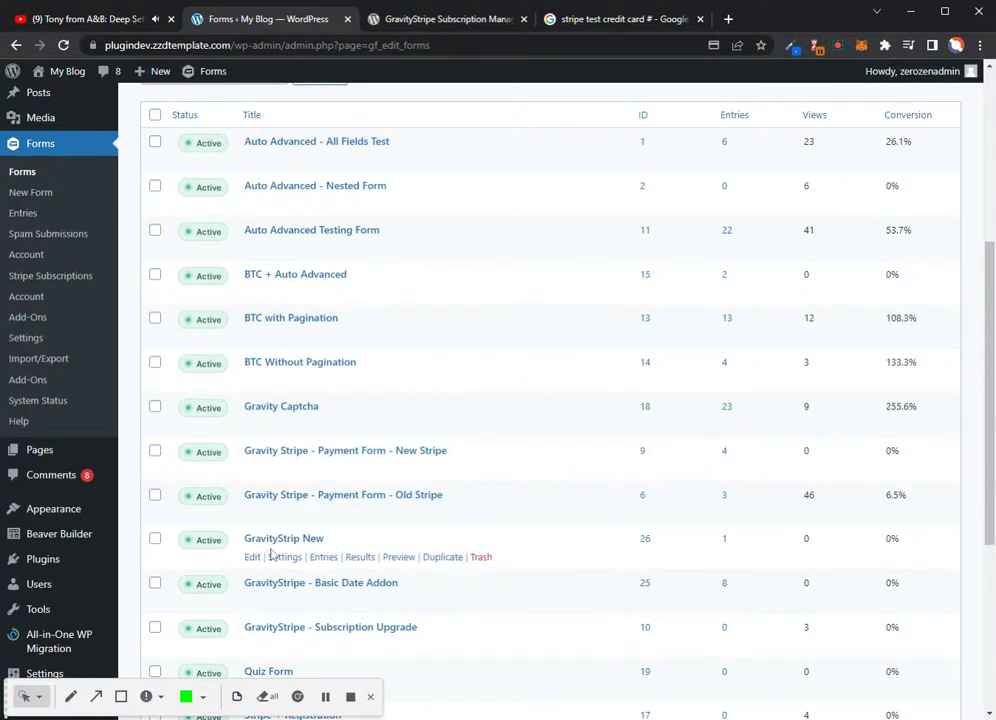
{"action": "left_click", "coordinate": [321, 558]}
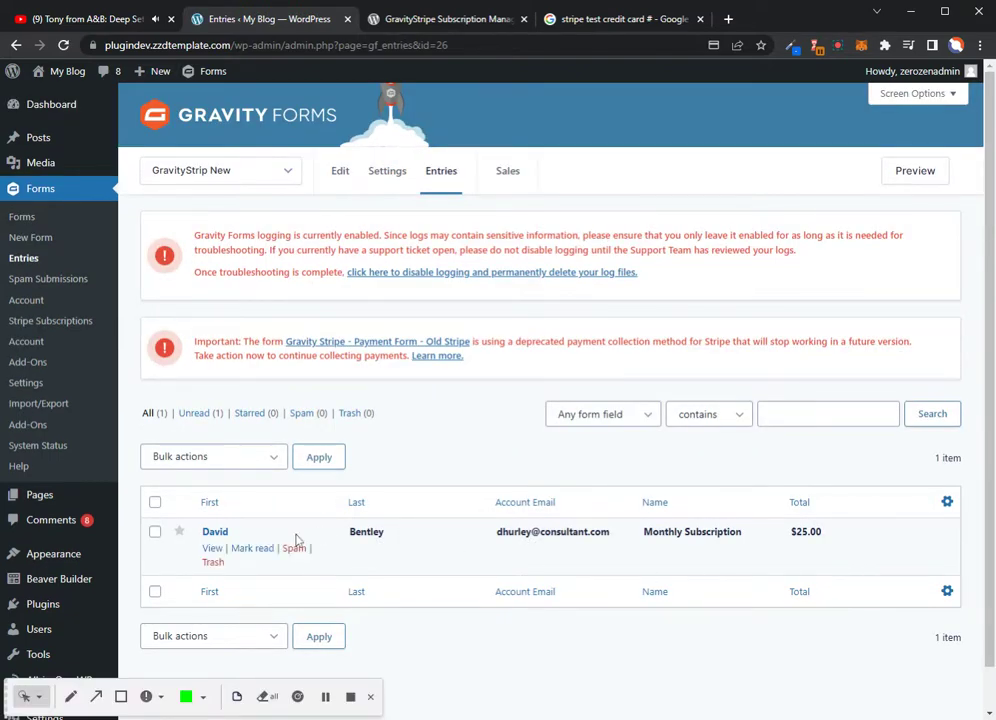
{"action": "mouse_move", "coordinate": [389, 169]}
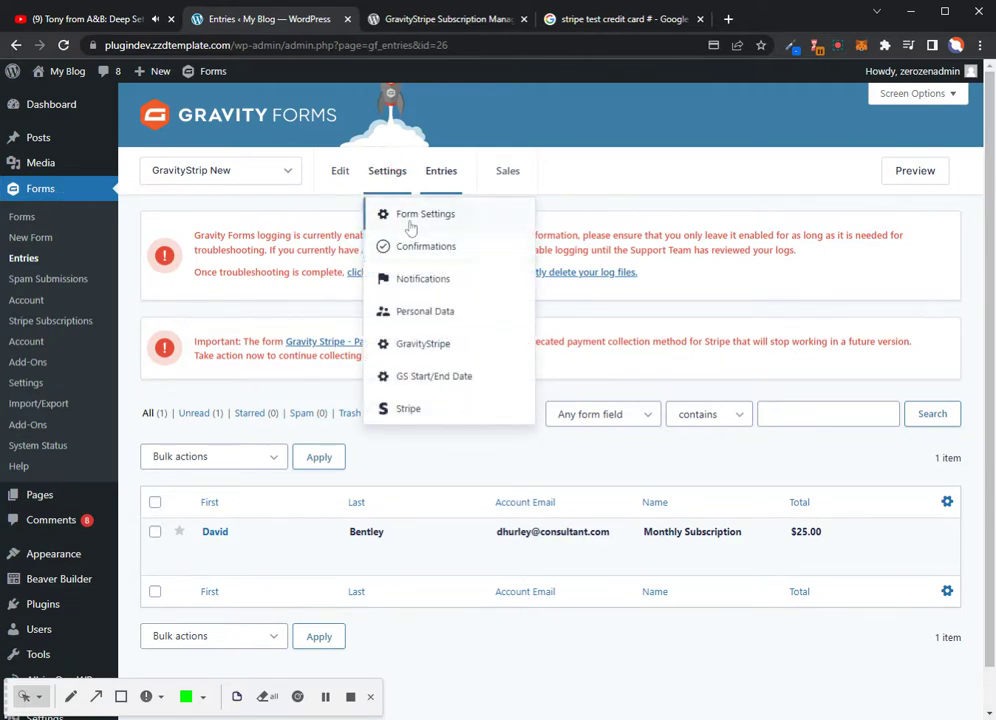
Add a new Text-type confirmation to the GravityStrip New form and look over its fields
{"action": "left_click", "coordinate": [418, 250]}
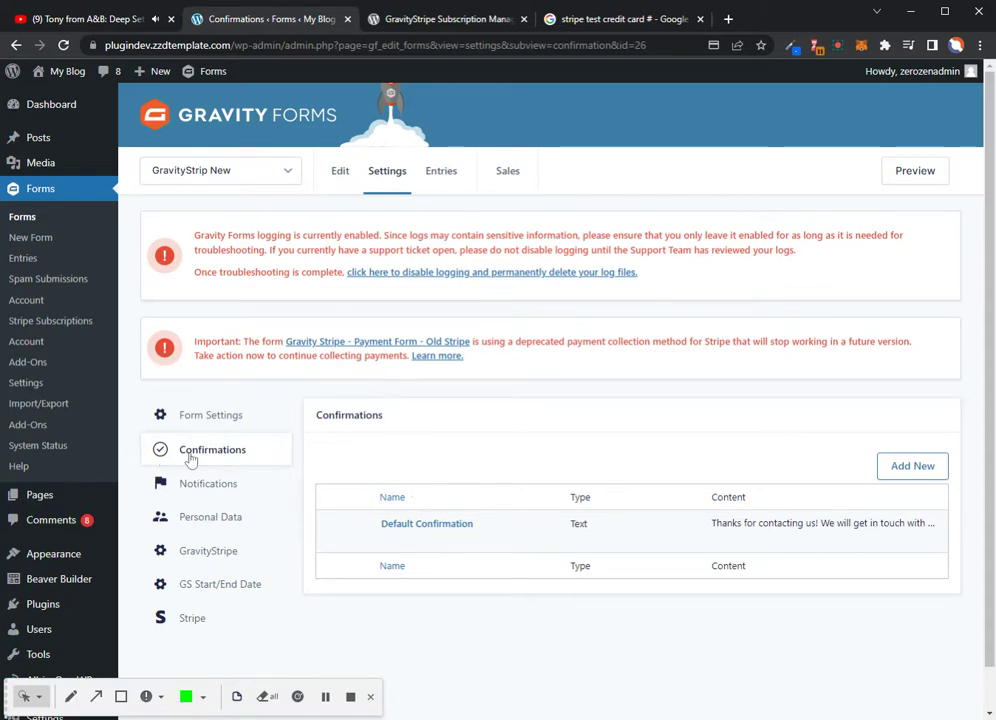
{"action": "left_click", "coordinate": [897, 470]}
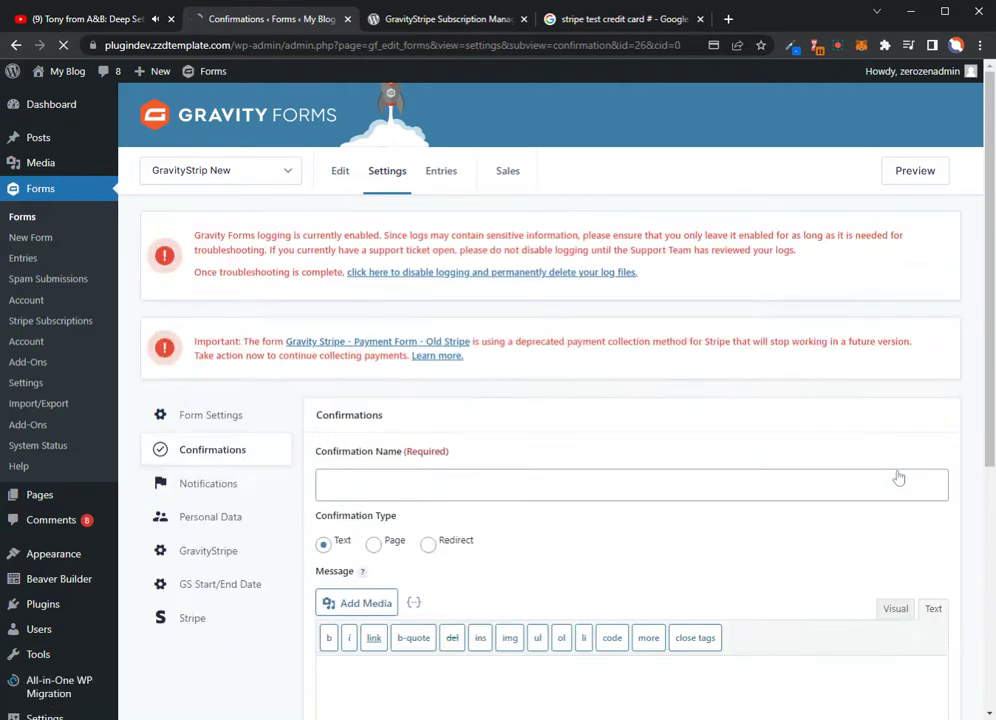
{"action": "scroll", "coordinate": [898, 478], "scroll_direction": "down", "scroll_amount": 2}
{"action": "scroll", "coordinate": [550, 400], "scroll_direction": "down", "scroll_amount": 2}
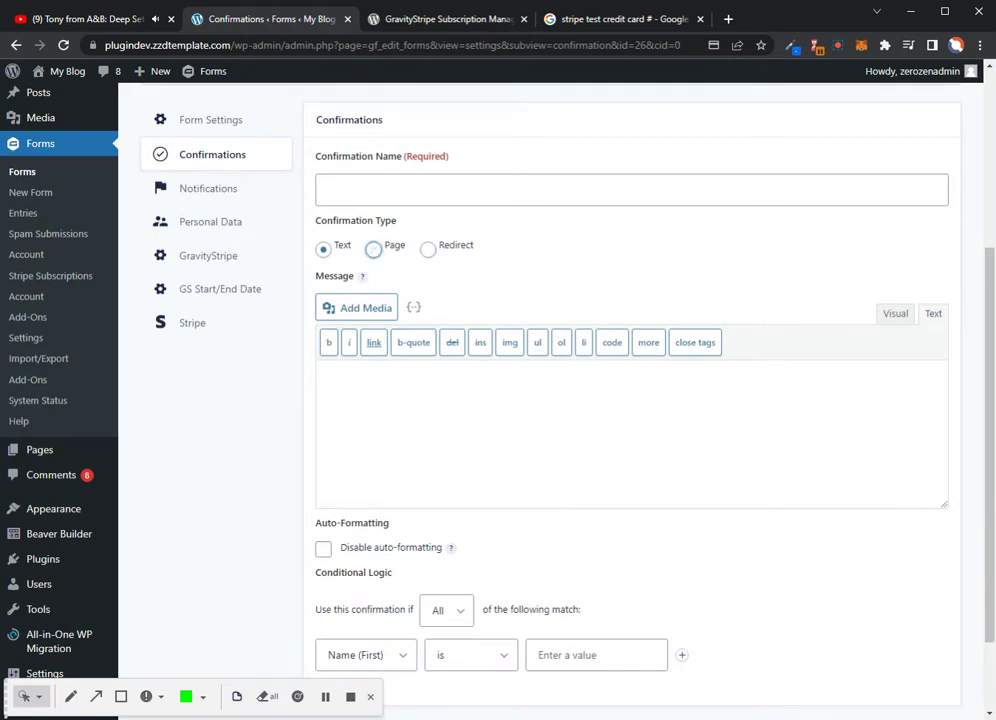
{"action": "scroll", "coordinate": [550, 400], "scroll_direction": "down", "scroll_amount": 2}
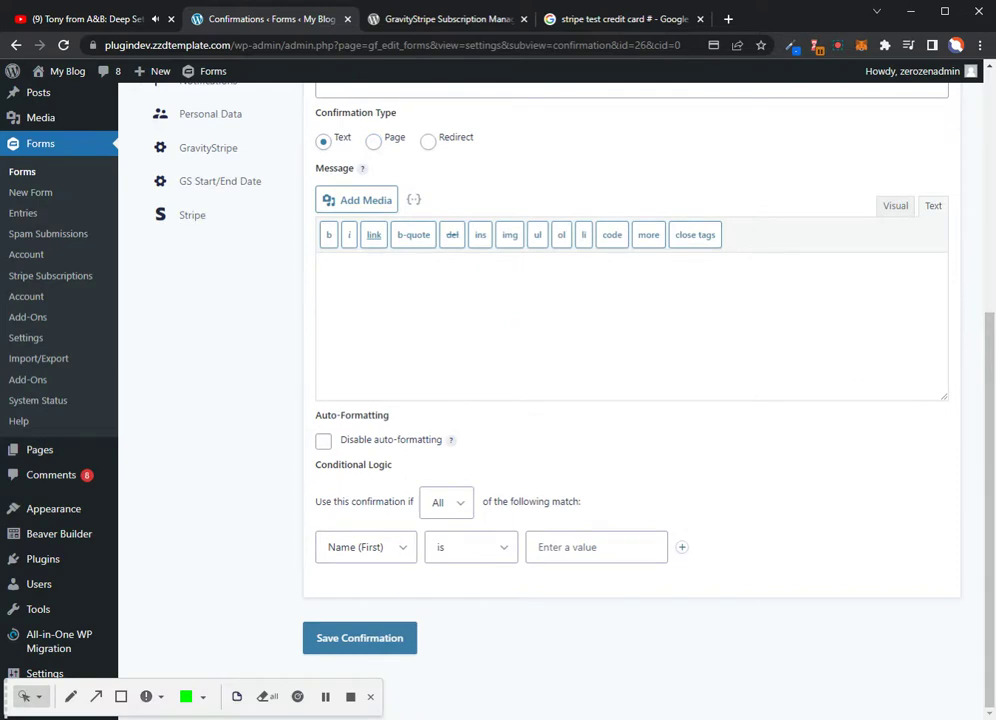
{"action": "scroll", "coordinate": [550, 400], "scroll_direction": "up", "scroll_amount": 3}
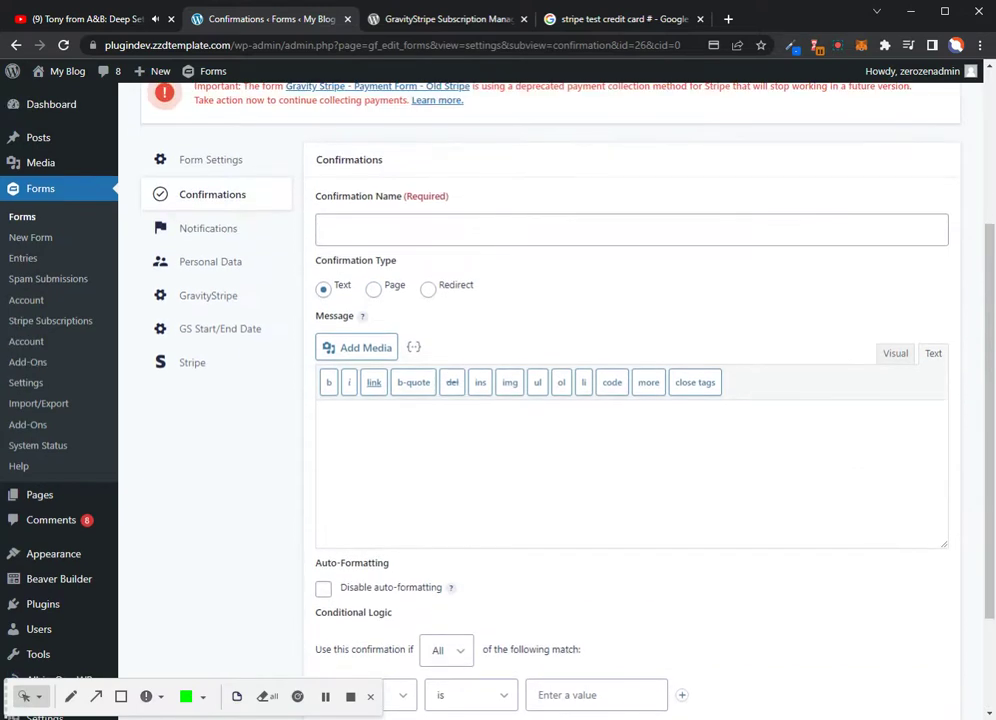
{"action": "scroll", "coordinate": [416, 327], "scroll_direction": "down", "scroll_amount": 3}
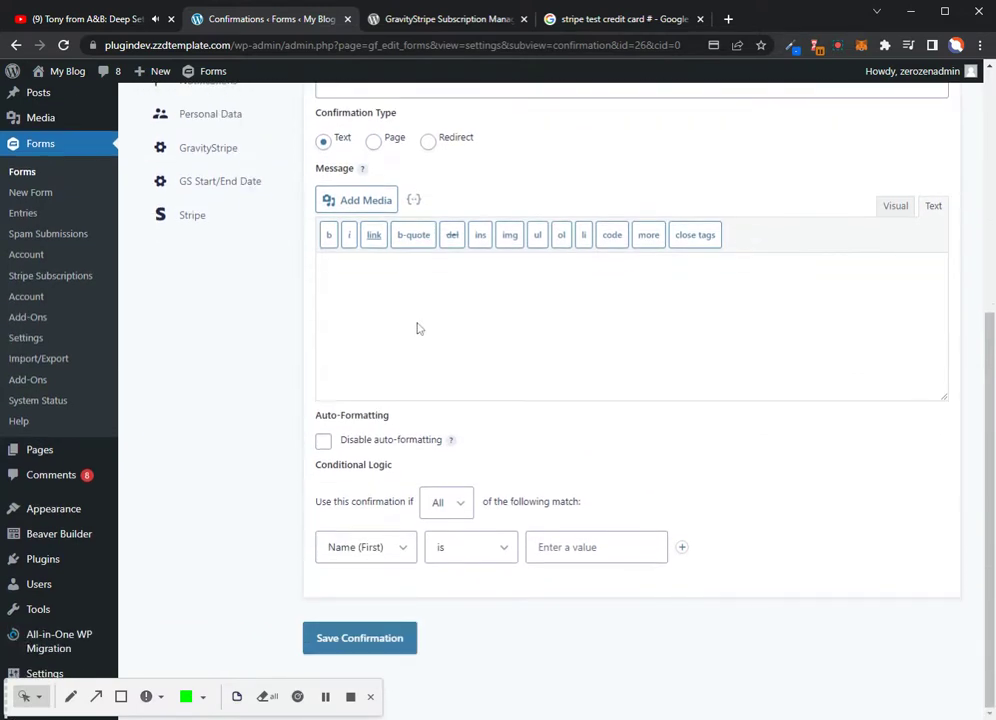
Inspect the new confirmation's Conditional Logic match setting and rule field
{"action": "left_click", "coordinate": [458, 503]}
{"action": "left_click", "coordinate": [379, 548]}
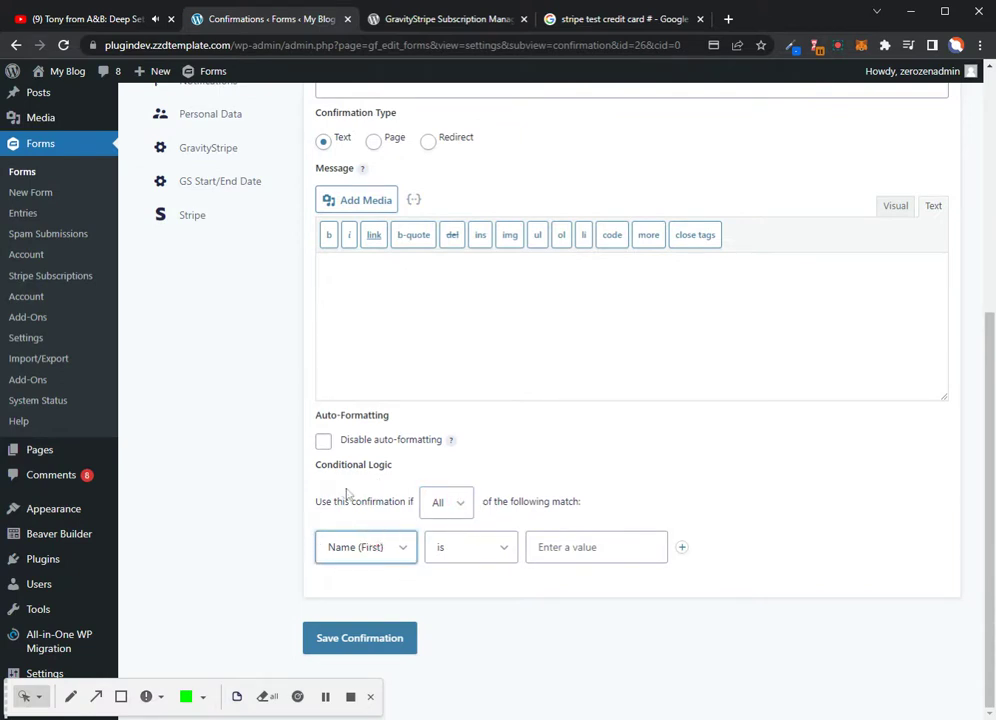
{"action": "scroll", "coordinate": [559, 474], "scroll_direction": "up", "scroll_amount": 5}
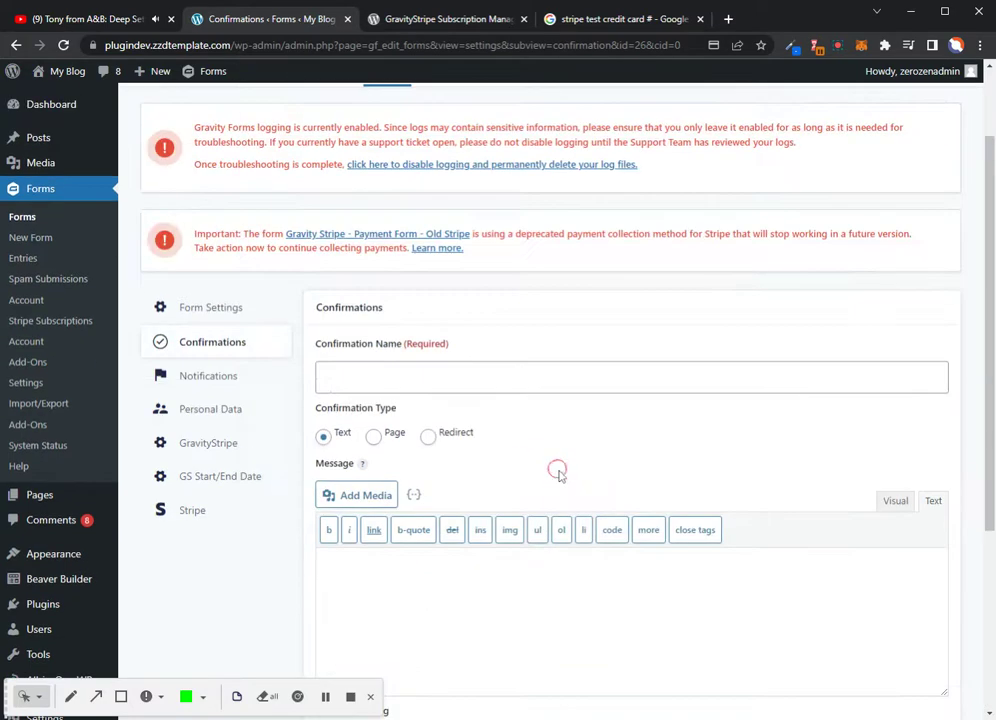
Show the GravityStrip New form's Notifications settings with its active Admin Notification
{"action": "left_click", "coordinate": [200, 376]}
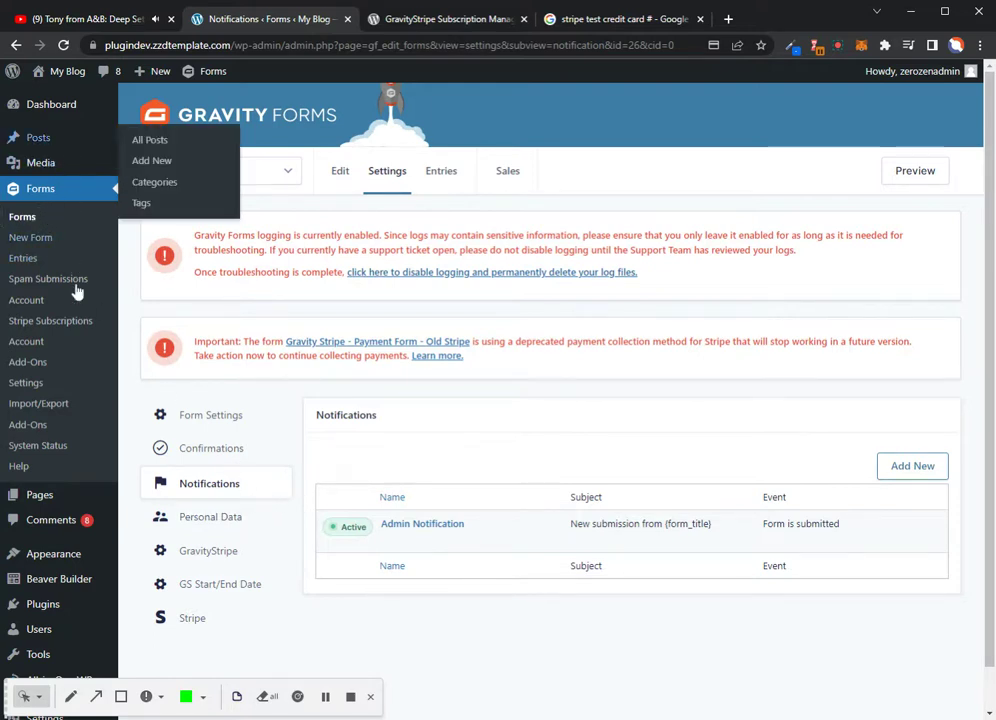
Preview the second untitled site page from the Pages list, then return to the list
{"action": "left_click", "coordinate": [31, 494]}
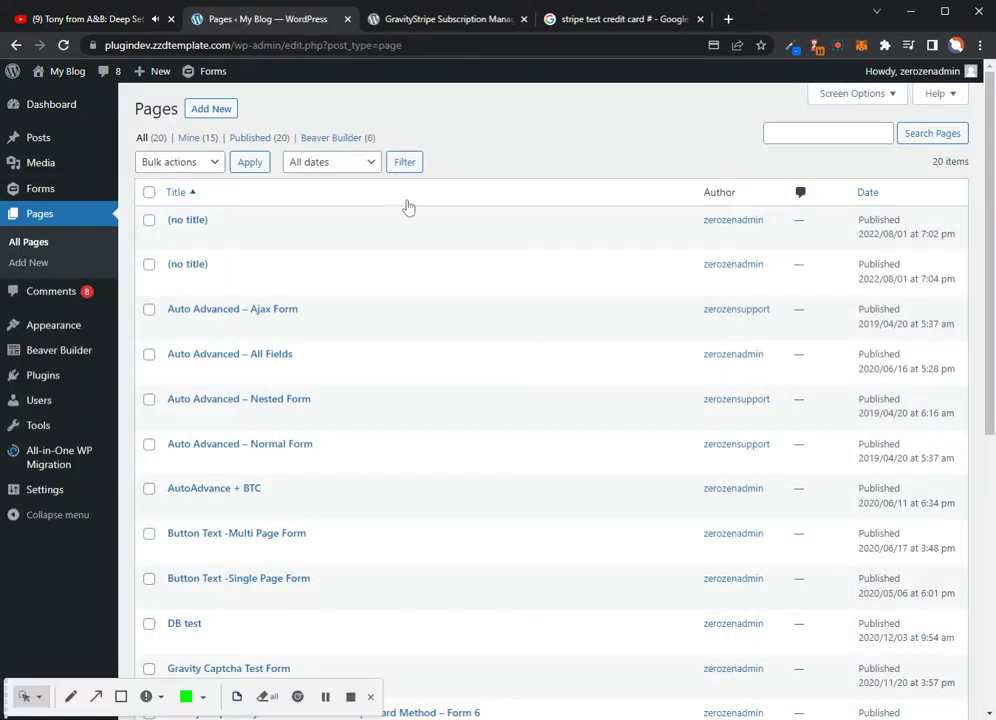
{"action": "mouse_move", "coordinate": [229, 272]}
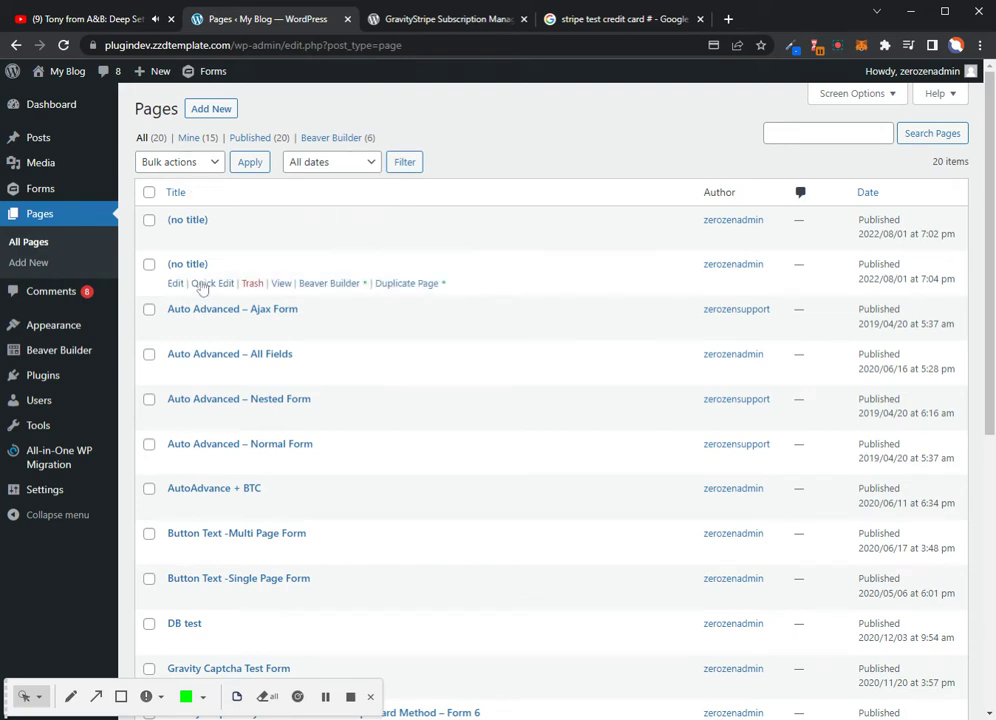
{"action": "left_click", "coordinate": [284, 284]}
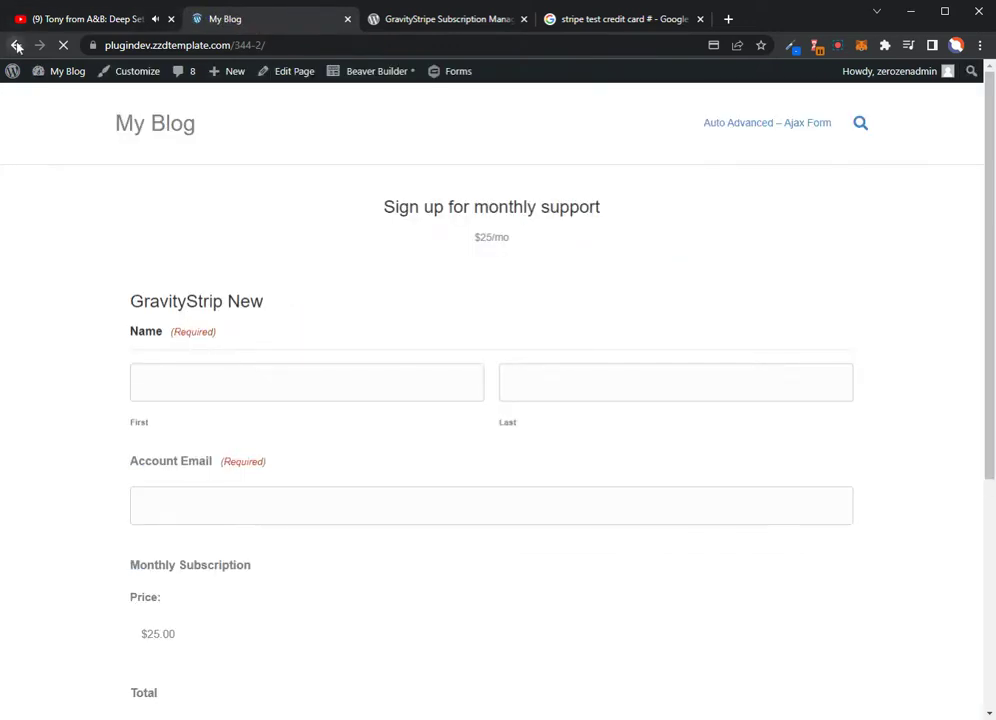
{"action": "left_click", "coordinate": [17, 47]}
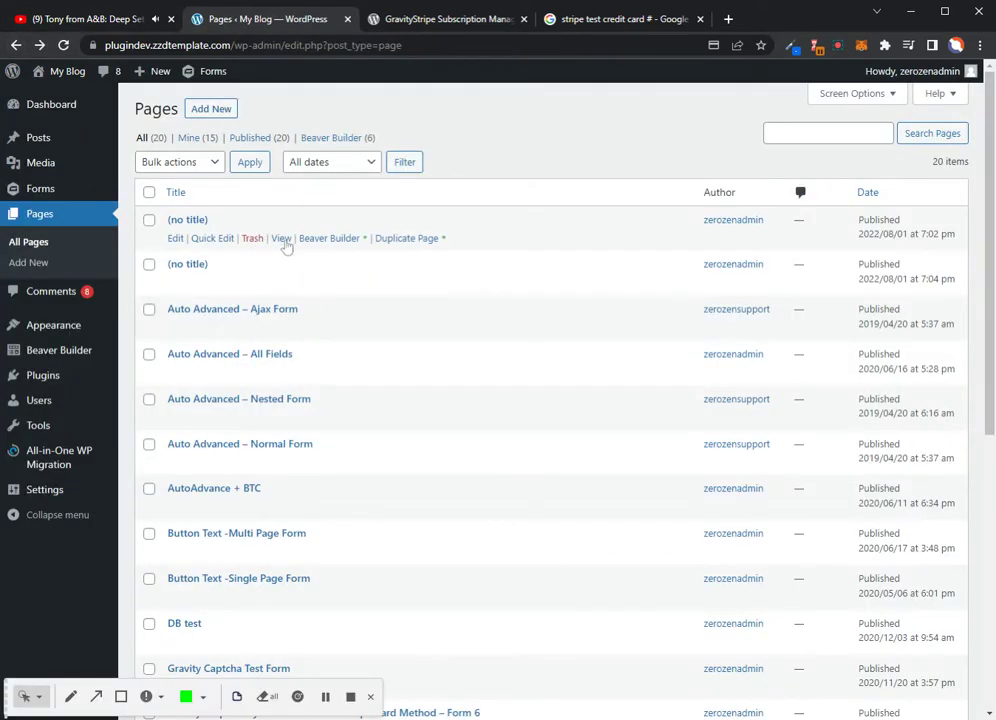
View the first untitled page to see the Monthly Support subscription at $25.00/month, renewing September 1, 2022
{"action": "left_click", "coordinate": [283, 241]}
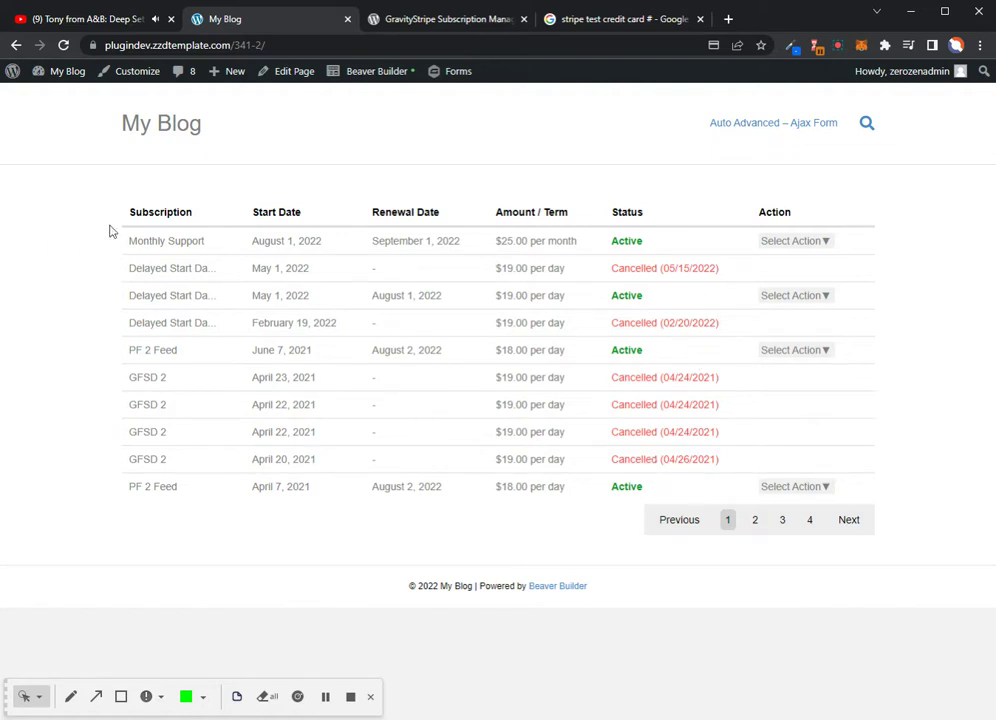
{"action": "left_click", "coordinate": [189, 240]}
{"action": "left_click_drag", "start_coordinate": [458, 241], "coordinate": [371, 241]}
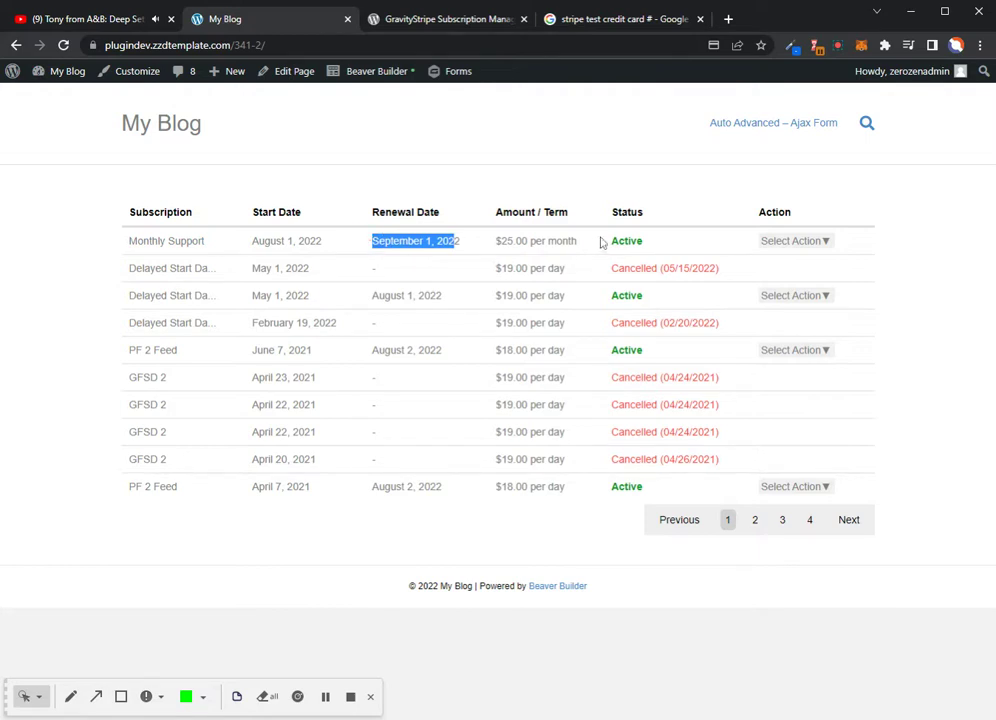
{"action": "left_click", "coordinate": [829, 245]}
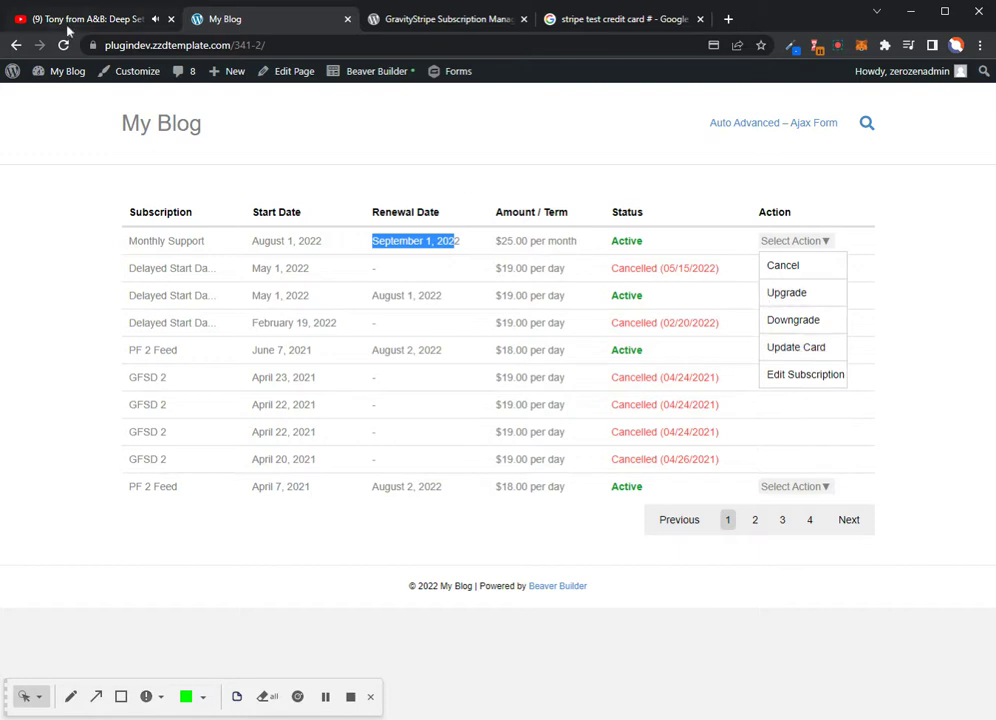
{"action": "mouse_move", "coordinate": [88, 77]}
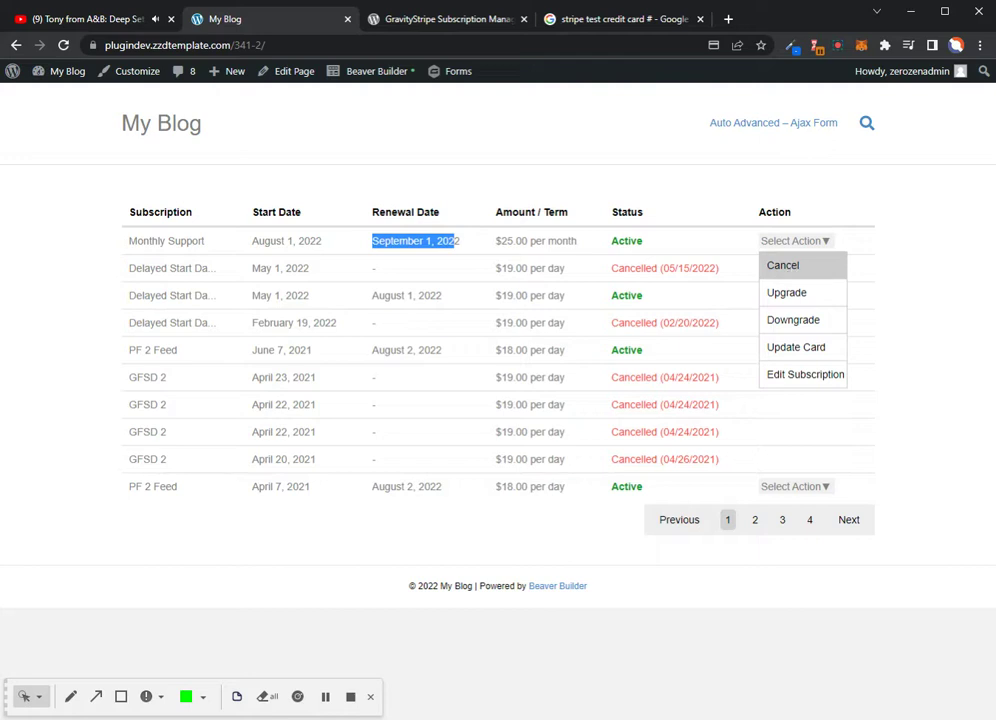
{"action": "left_click", "coordinate": [787, 293]}
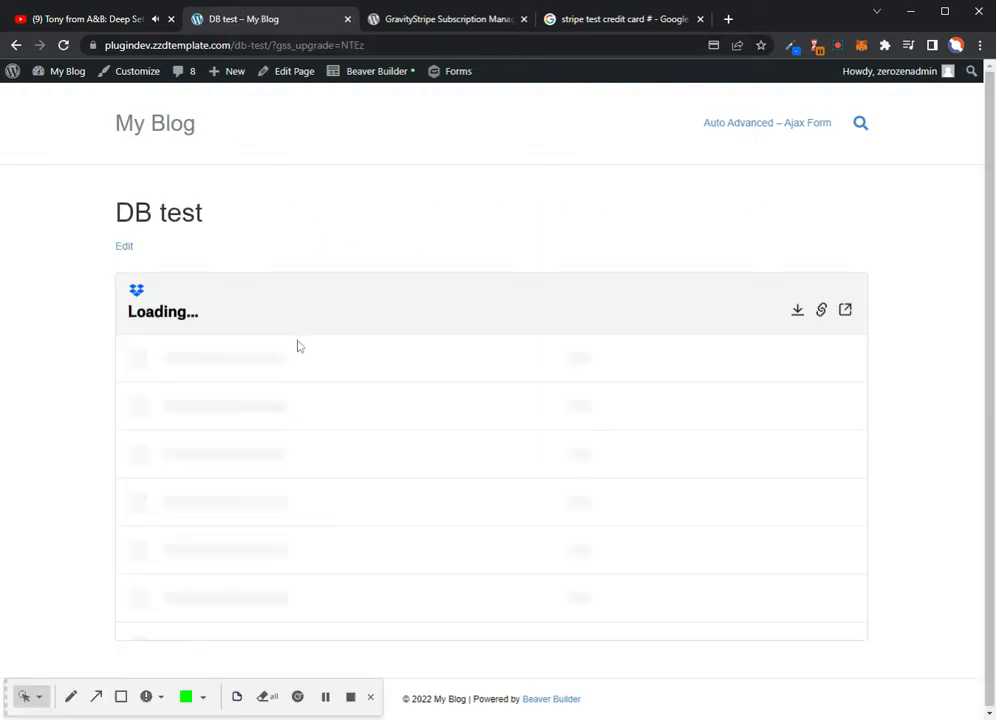
{"action": "left_click", "coordinate": [16, 45]}
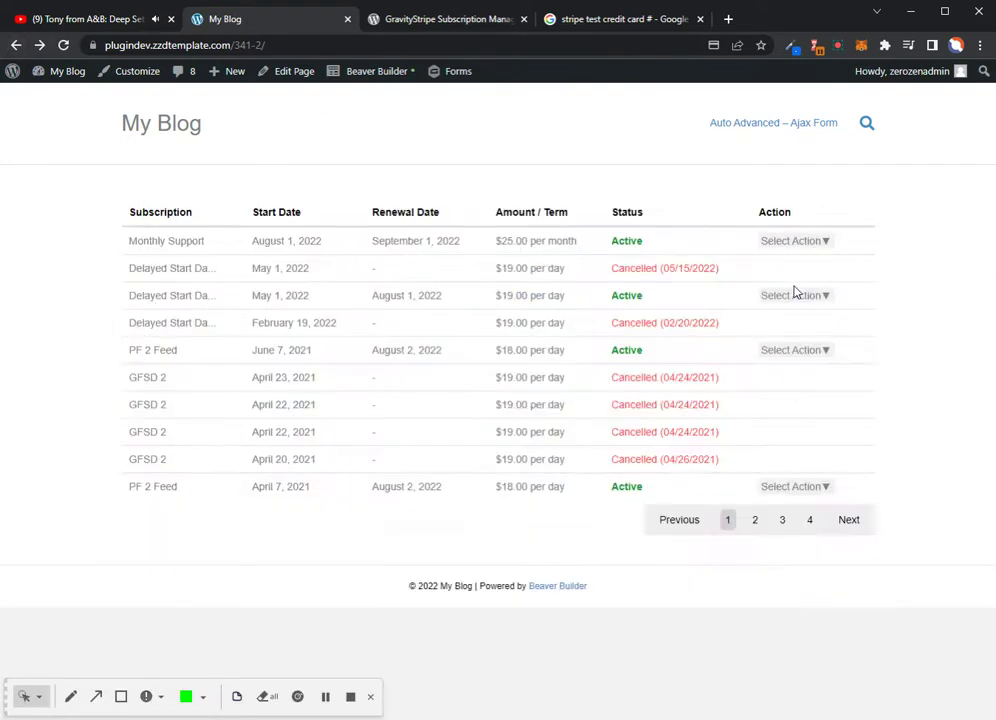
In the Stripe Billing Portal, review the Monthly Support plan and the update-billing-information form
{"action": "left_click", "coordinate": [810, 241]}
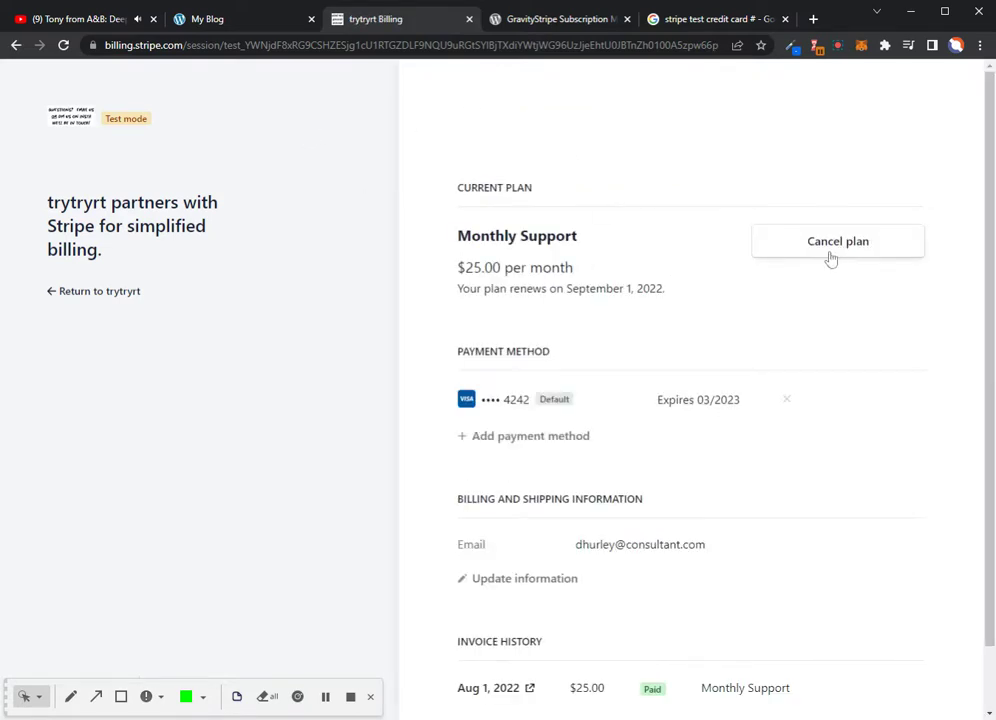
{"action": "scroll", "coordinate": [707, 300], "scroll_direction": "down", "scroll_amount": 1}
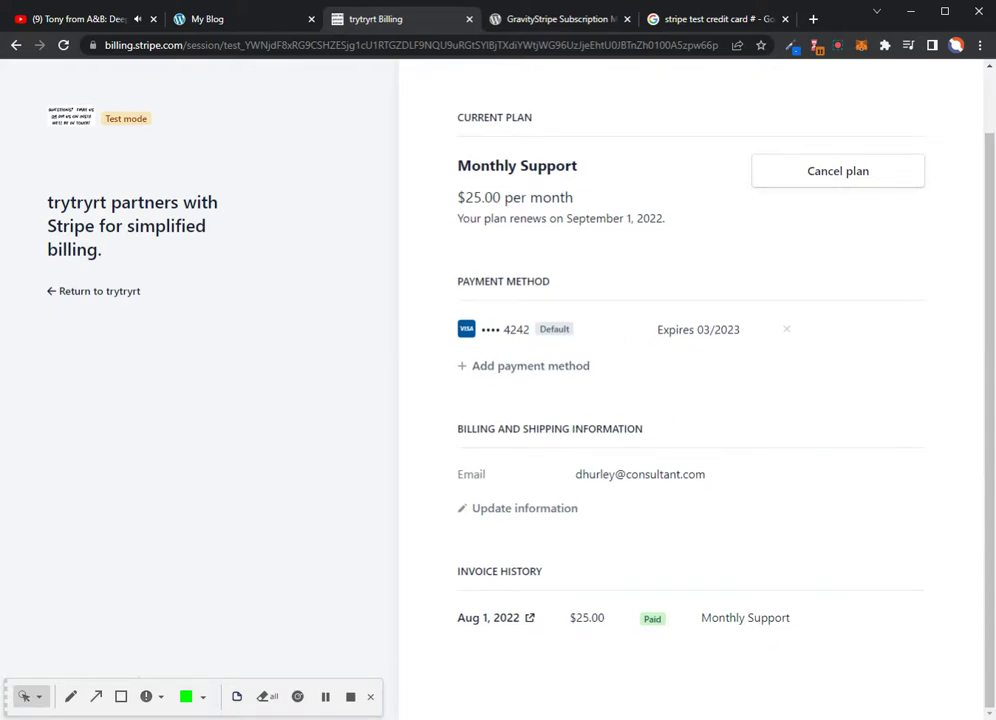
{"action": "left_click", "coordinate": [506, 512]}
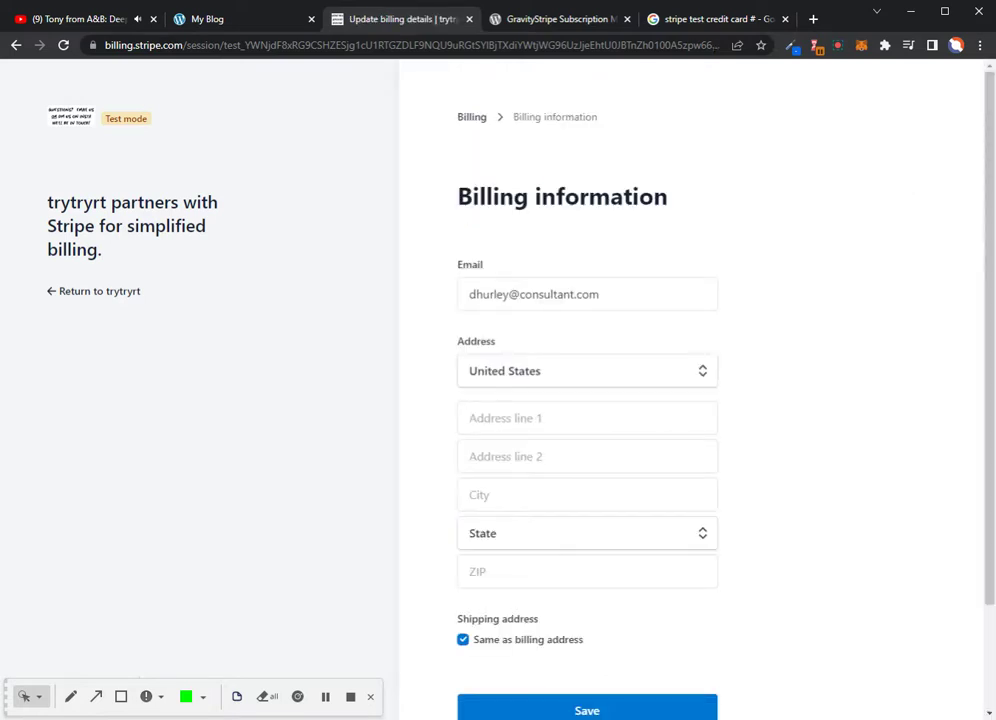
{"action": "scroll", "coordinate": [540, 702], "scroll_direction": "down", "scroll_amount": 2}
{"action": "left_click", "coordinate": [17, 47]}
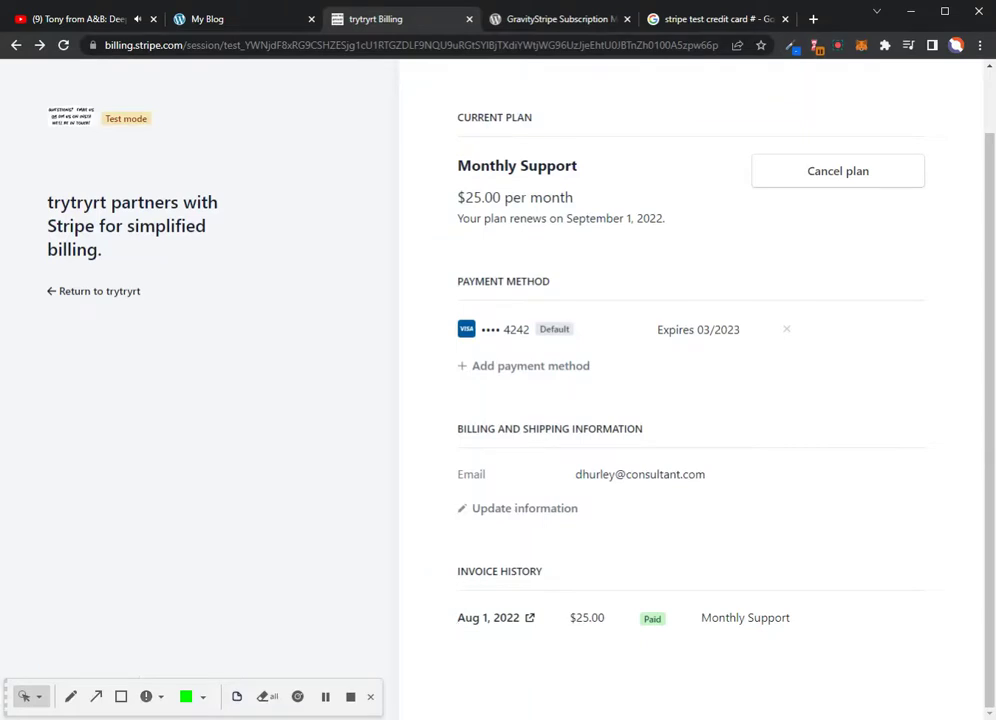
Check the invoice history and the Add payment method form, then return to the blog's subscriptions page
{"action": "left_click_drag", "start_coordinate": [543, 571], "coordinate": [456, 571]}
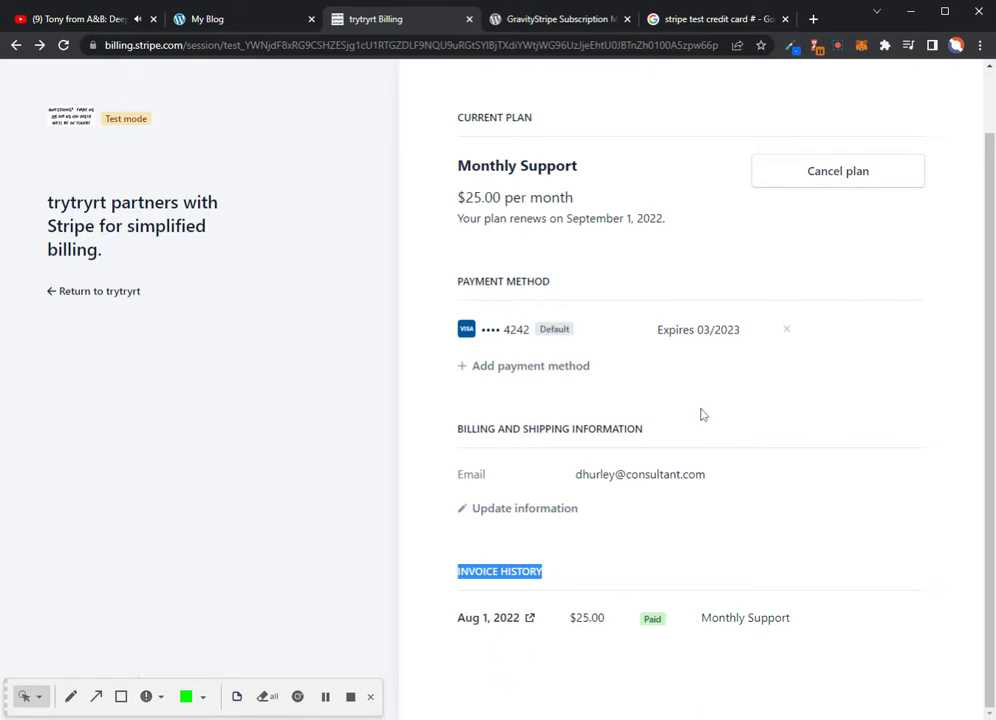
{"action": "scroll", "coordinate": [847, 473], "scroll_direction": "up", "scroll_amount": 1}
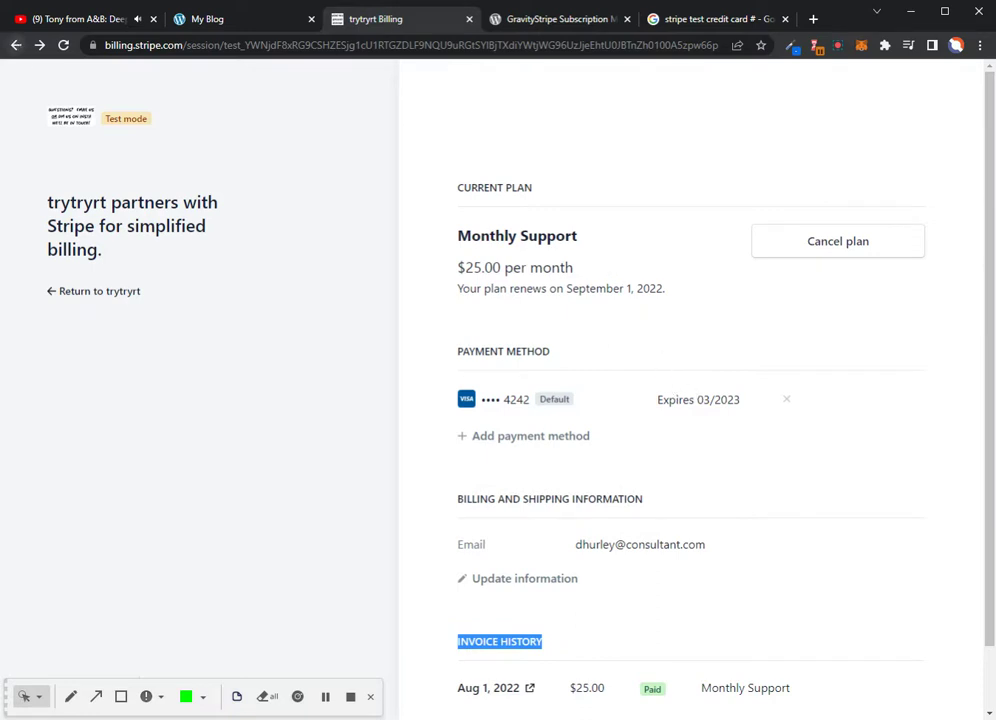
{"action": "left_click", "coordinate": [8, 46]}
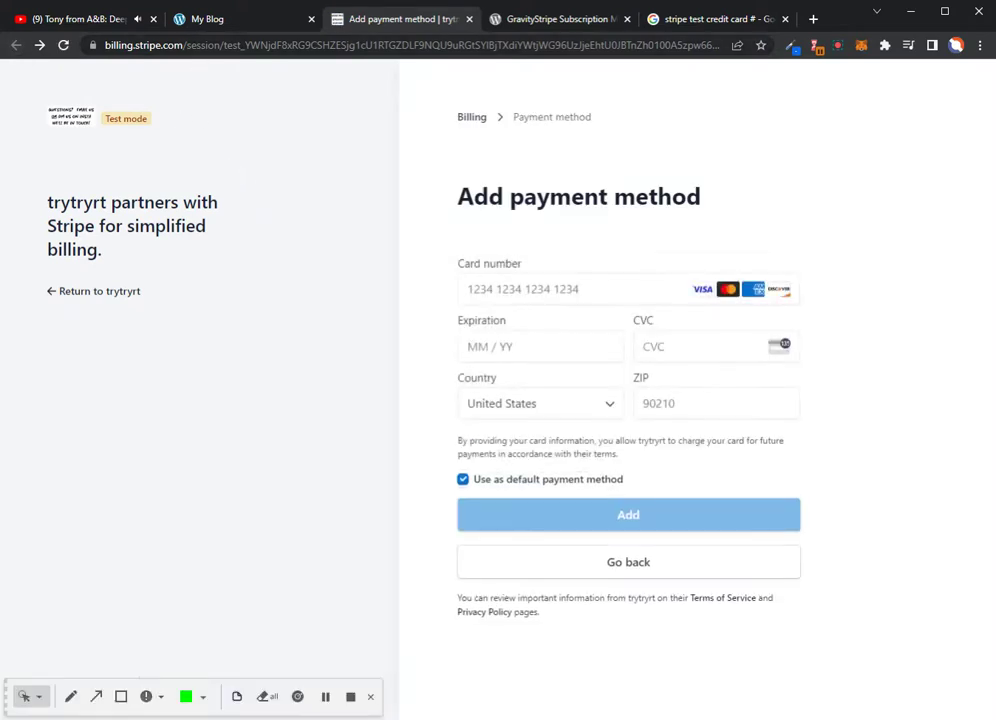
{"action": "left_click", "coordinate": [210, 20]}
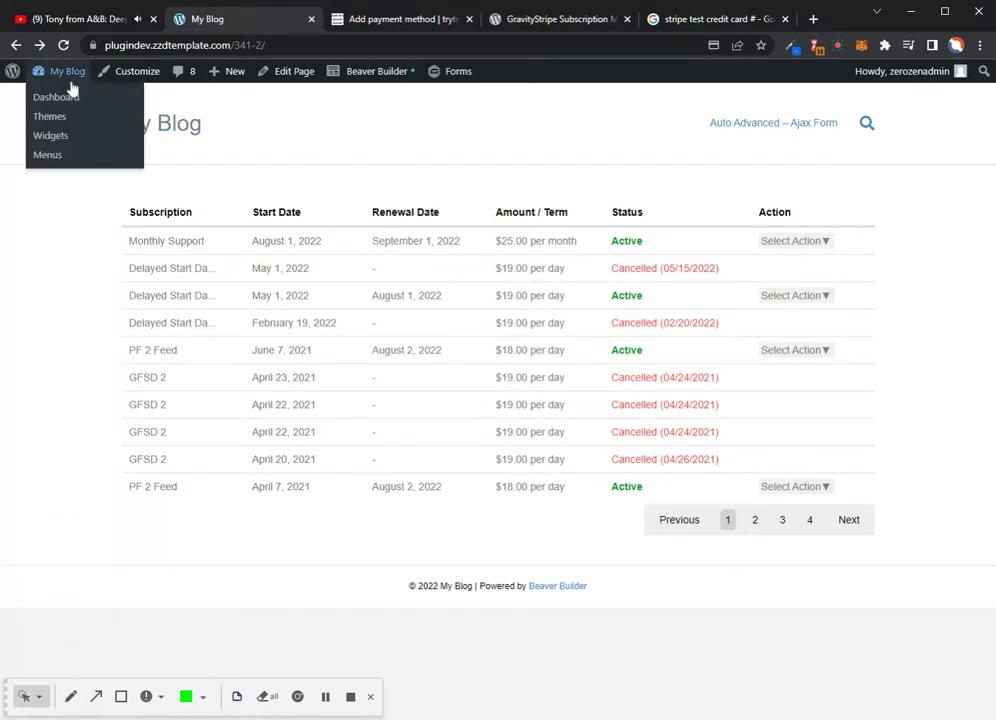
Go from the admin dashboard to Forms > Stripe Subscriptions to see the Active Monthly Support subscription
{"action": "left_click", "coordinate": [55, 71]}
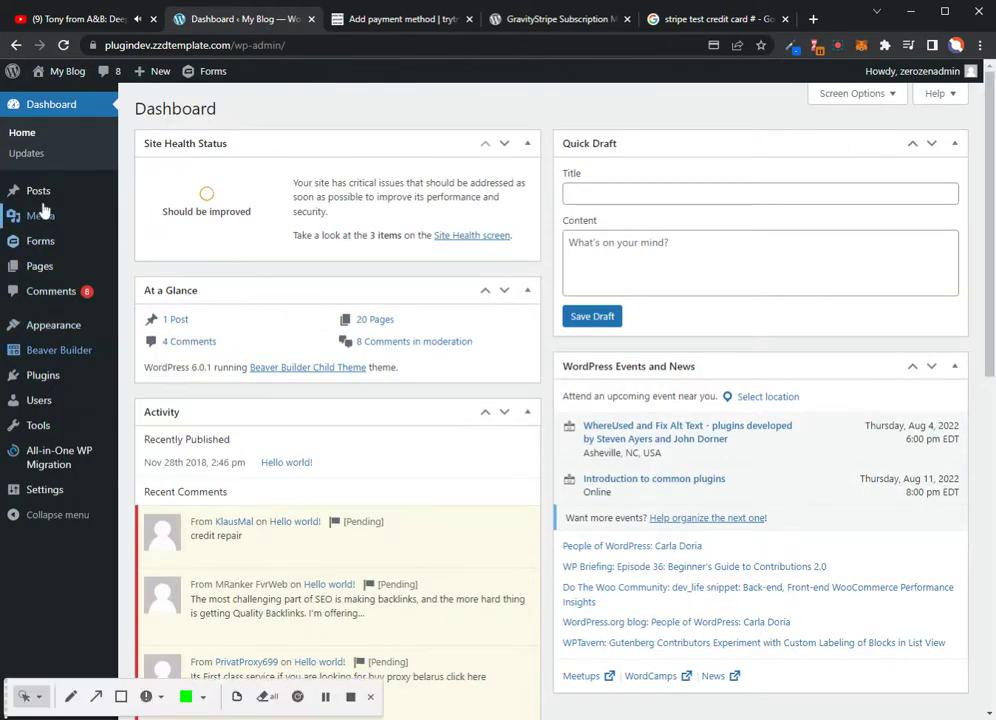
{"action": "mouse_move", "coordinate": [47, 245]}
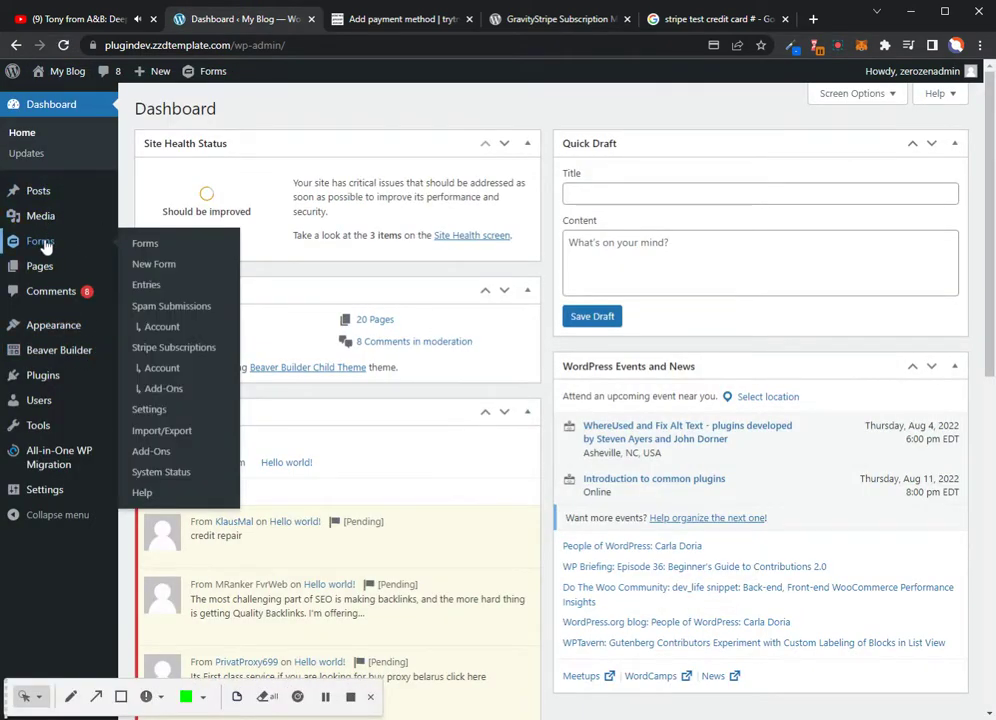
{"action": "left_click", "coordinate": [164, 352]}
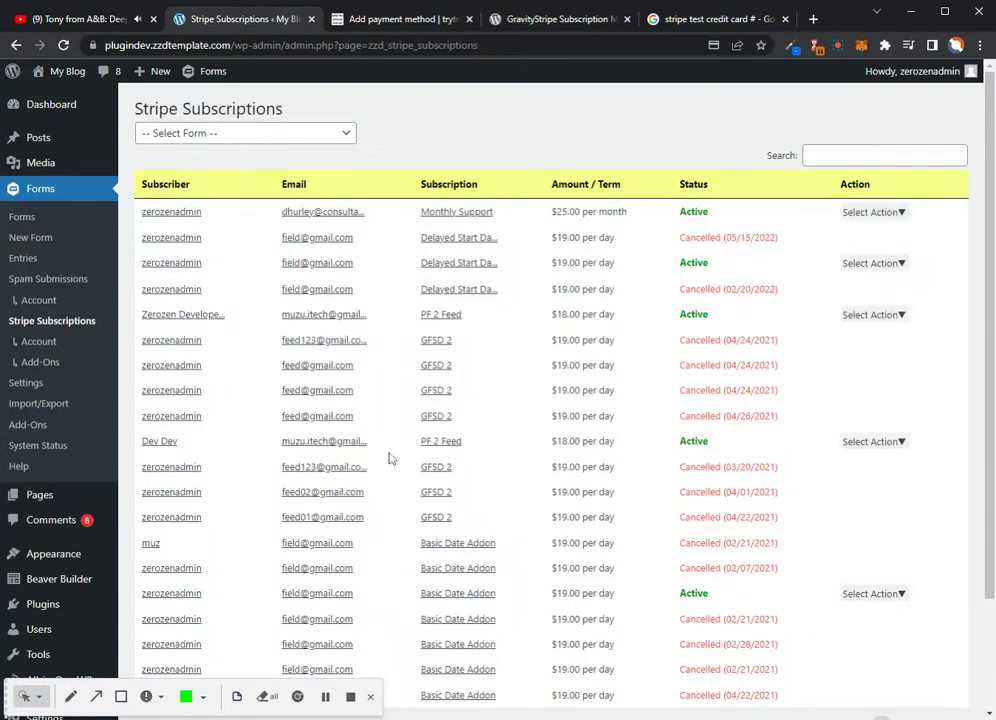
{"action": "scroll", "coordinate": [371, 256], "scroll_direction": "down", "scroll_amount": 3}
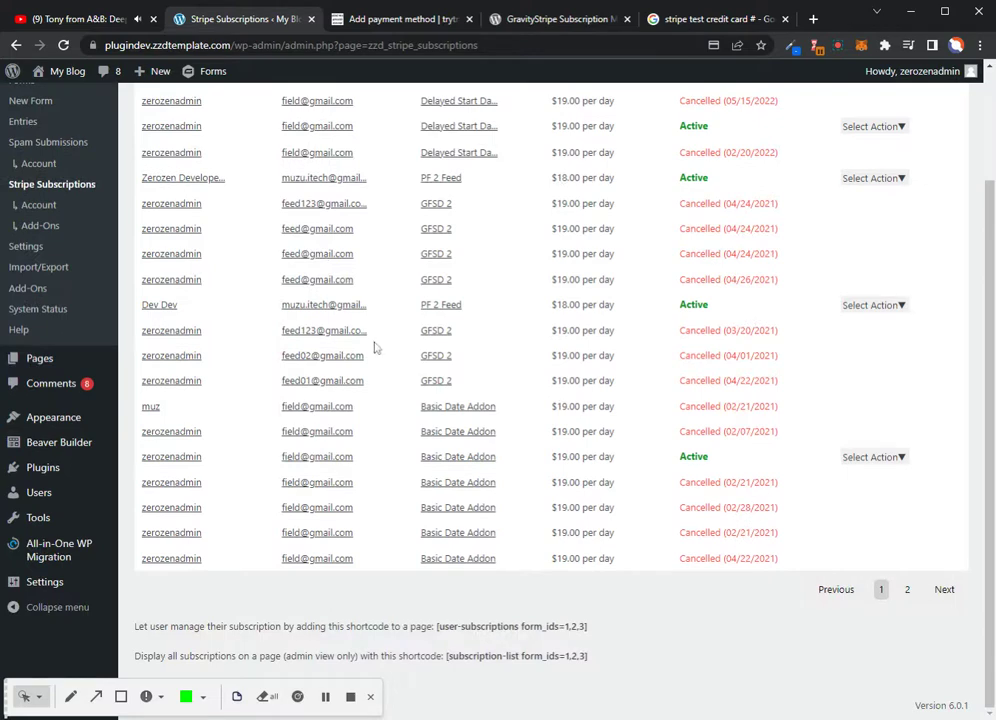
{"action": "scroll", "coordinate": [369, 357], "scroll_direction": "up", "scroll_amount": 2}
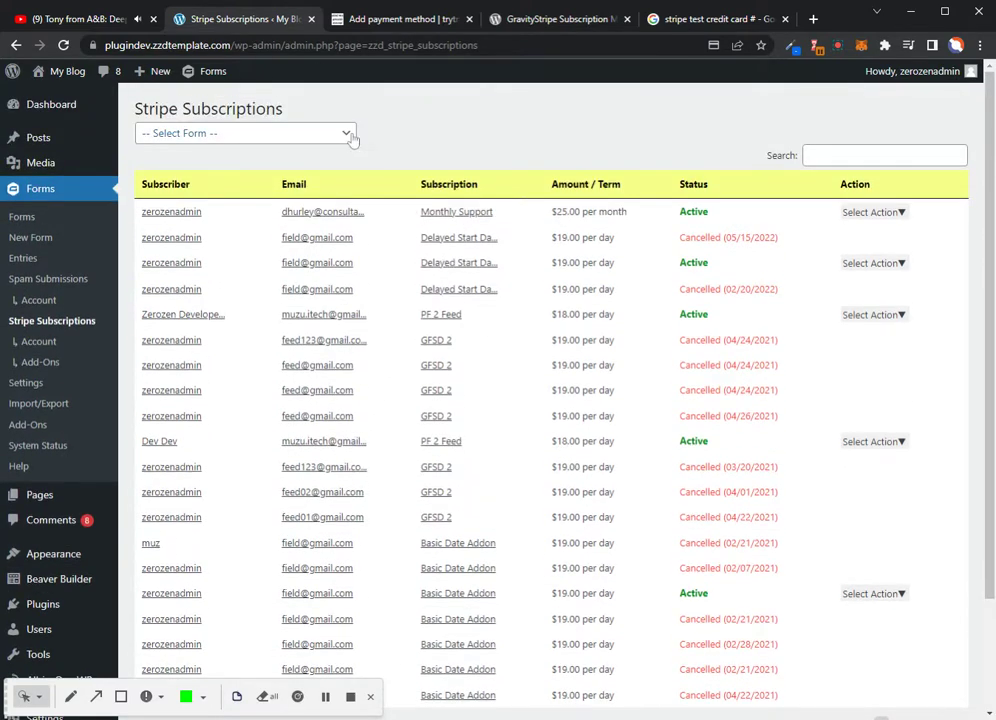
{"action": "left_click", "coordinate": [347, 133]}
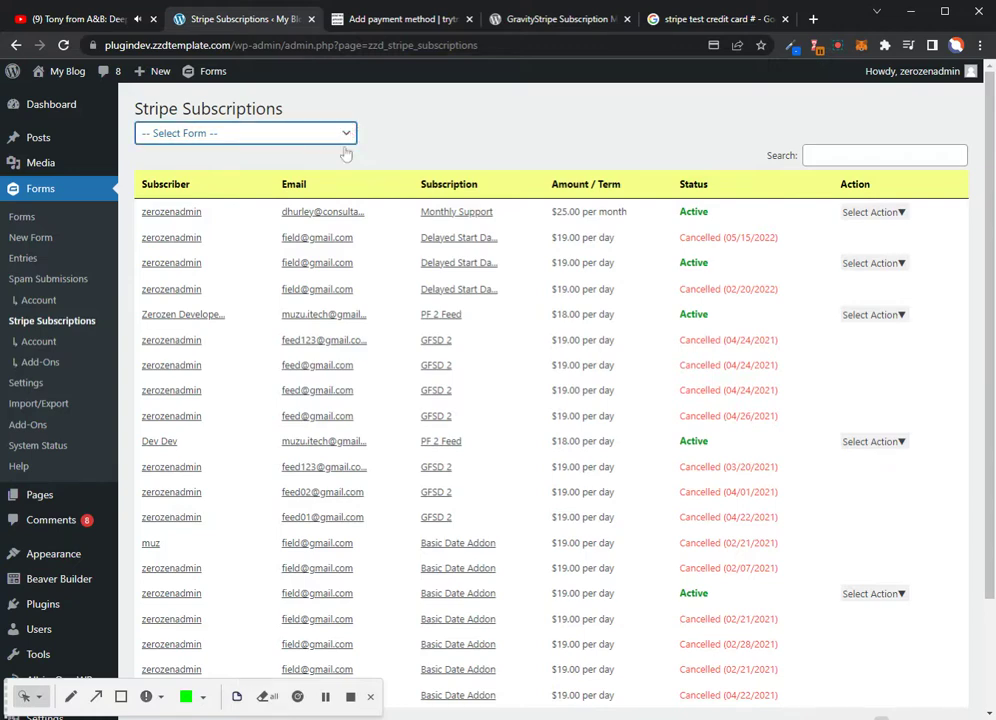
{"action": "left_click", "coordinate": [218, 416]}
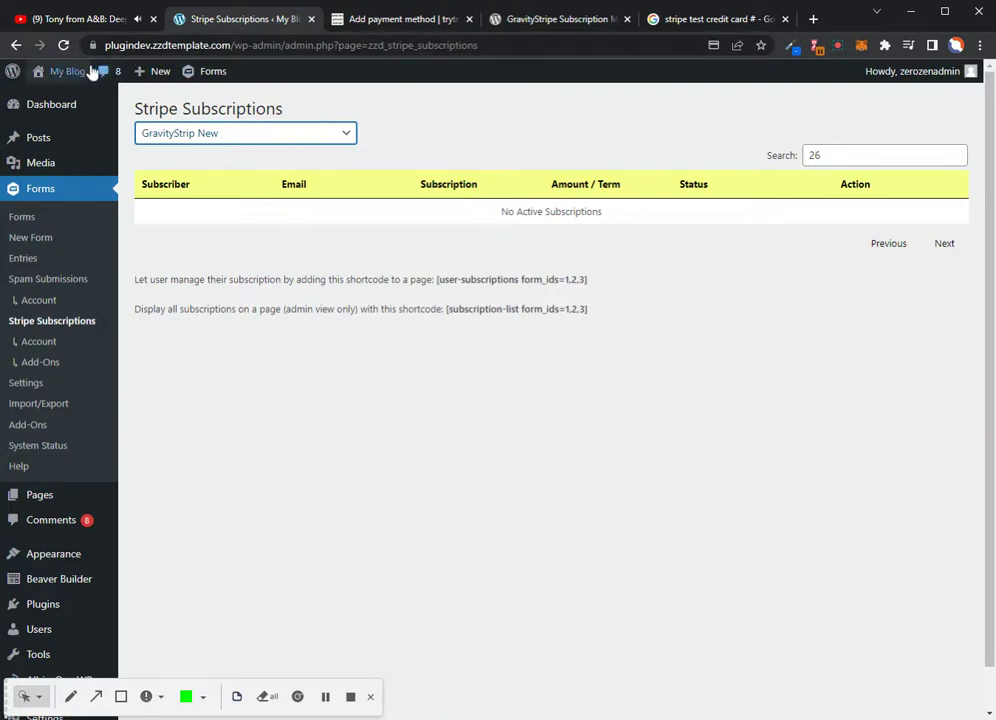
{"action": "left_click", "coordinate": [60, 45]}
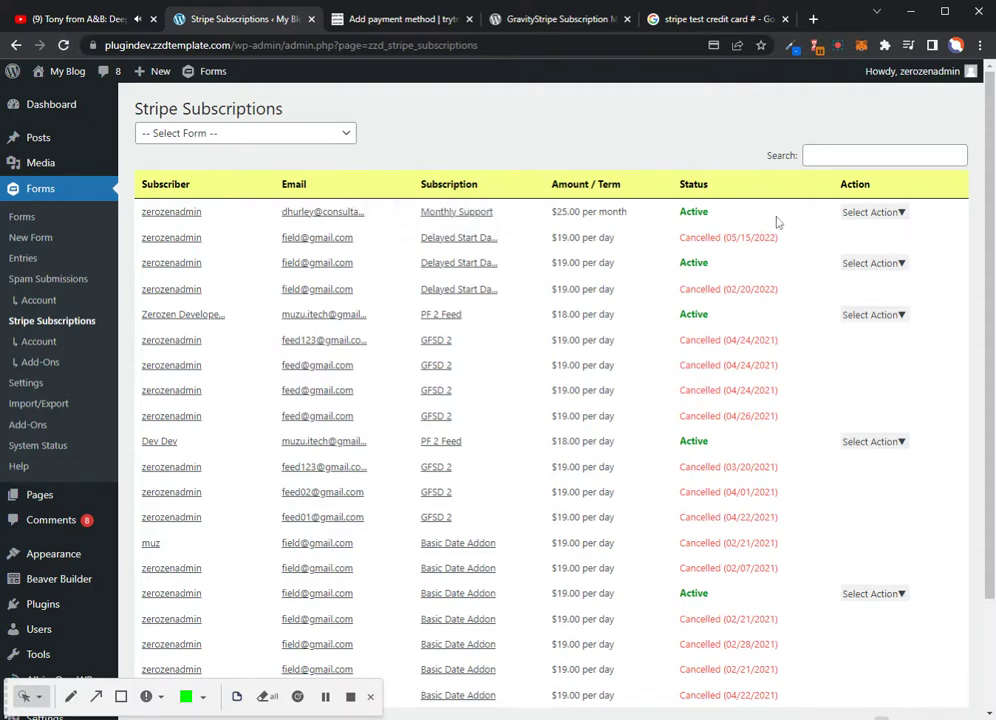
{"action": "left_click", "coordinate": [884, 212]}
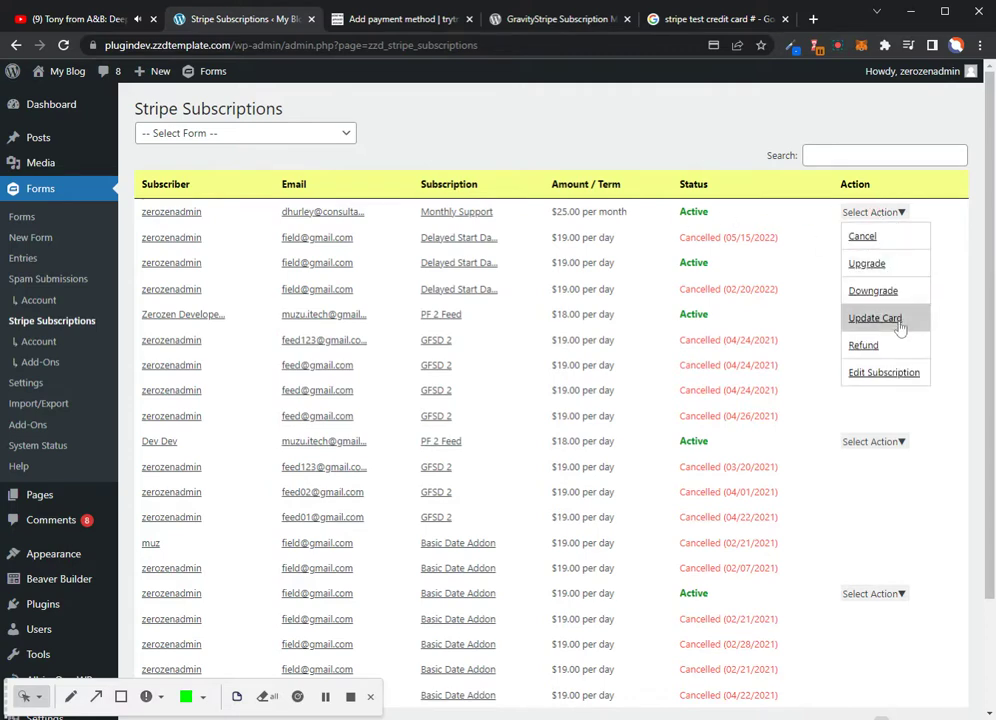
{"action": "left_click", "coordinate": [884, 346]}
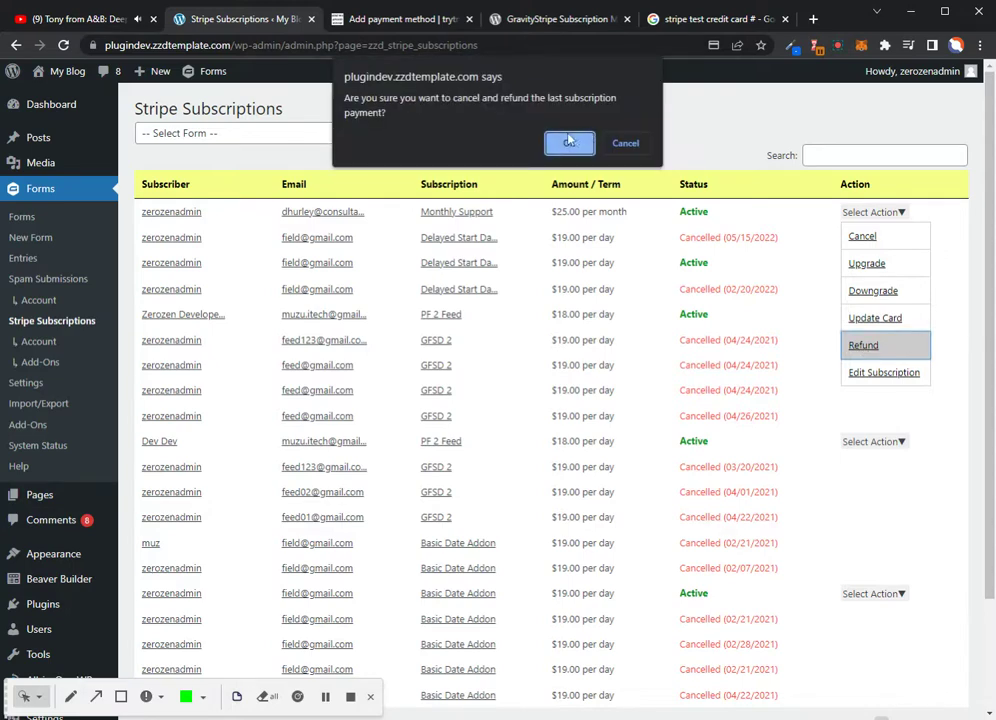
{"action": "left_click", "coordinate": [624, 143]}
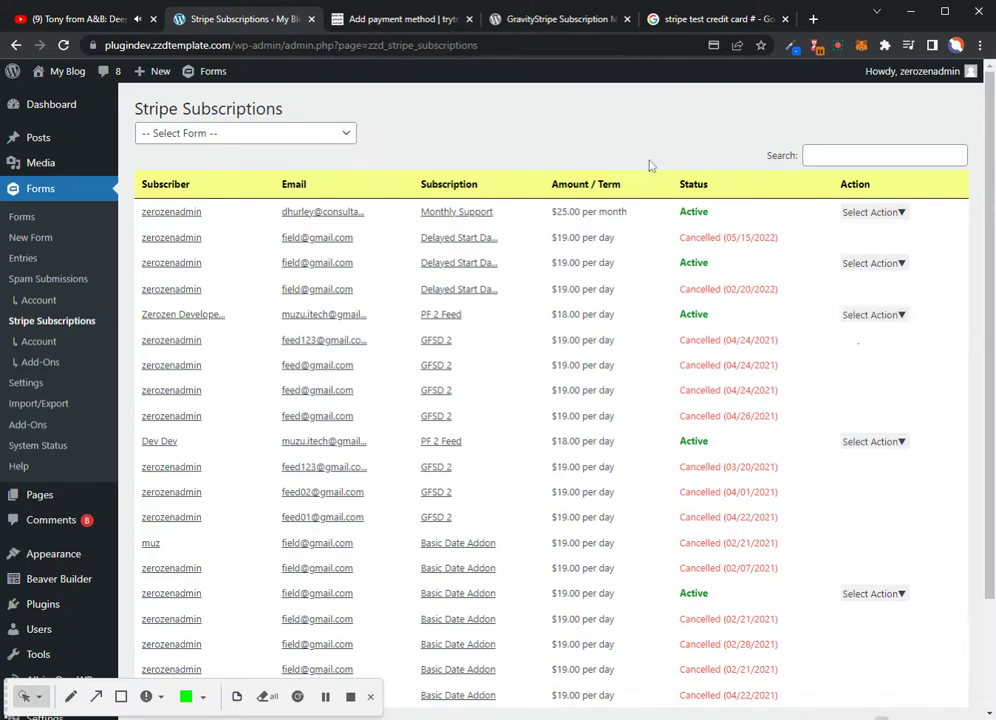
{"action": "left_click", "coordinate": [884, 215]}
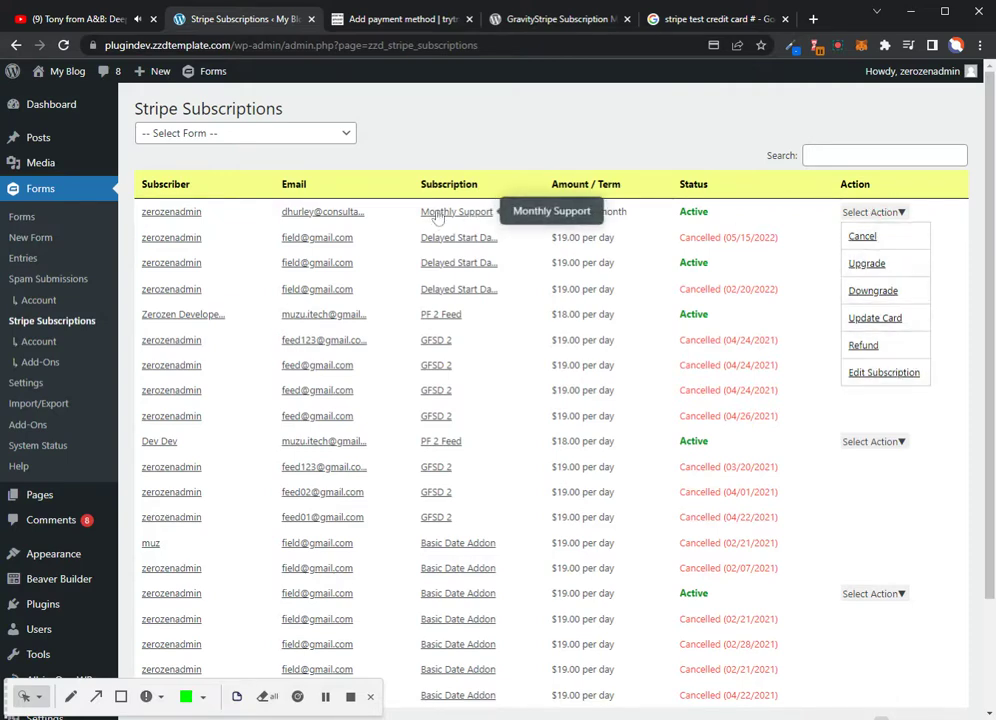
{"action": "left_click", "coordinate": [323, 215]}
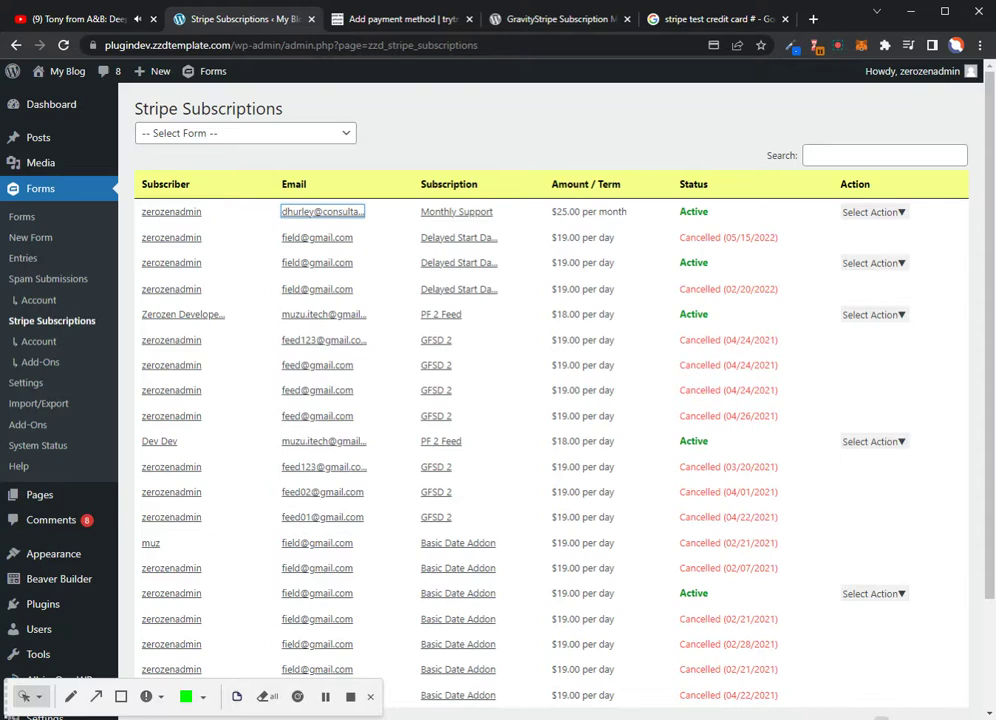
{"action": "left_click", "coordinate": [906, 213]}
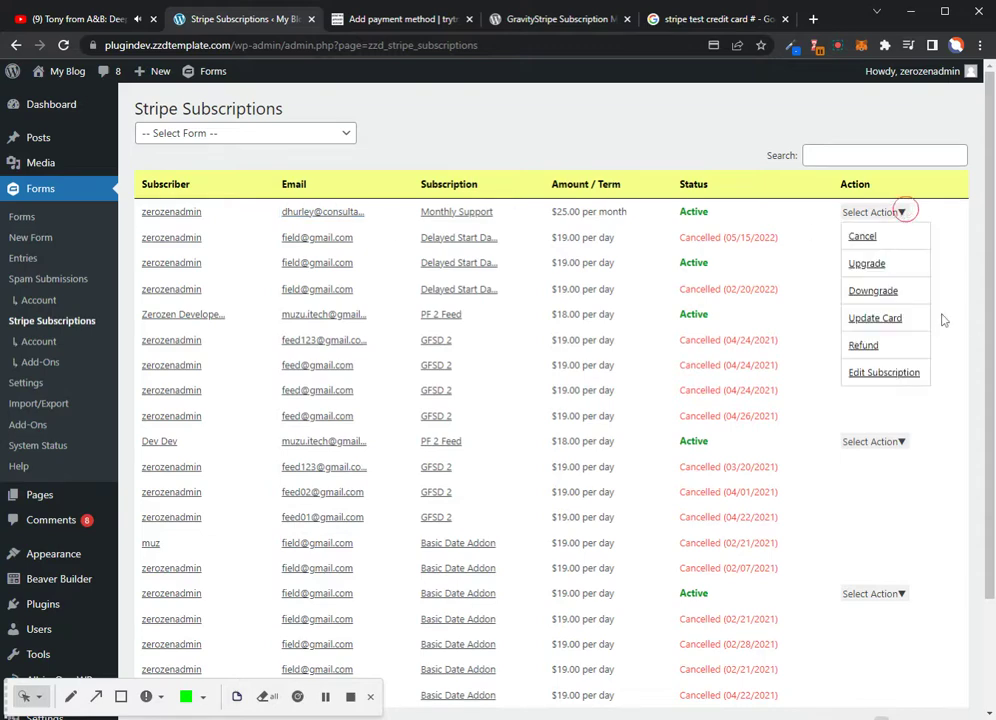
{"action": "left_click", "coordinate": [827, 327]}
{"action": "scroll", "coordinate": [827, 327], "scroll_direction": "down", "scroll_amount": 2}
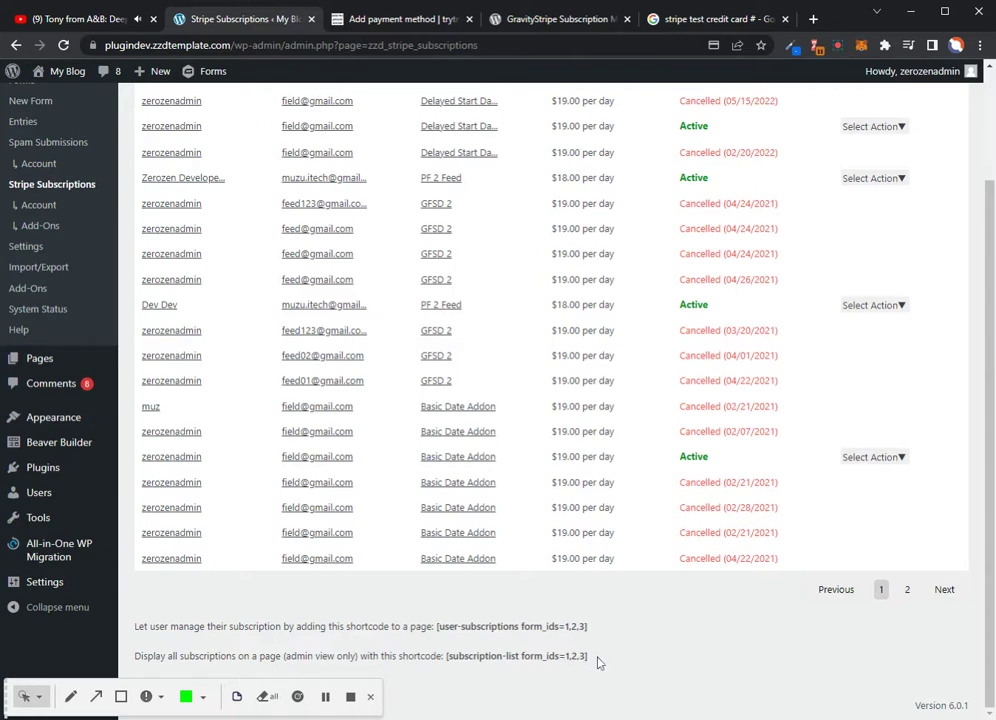
{"action": "left_click_drag", "start_coordinate": [589, 626], "coordinate": [475, 626]}
{"action": "left_click_drag", "start_coordinate": [589, 656], "coordinate": [445, 657]}
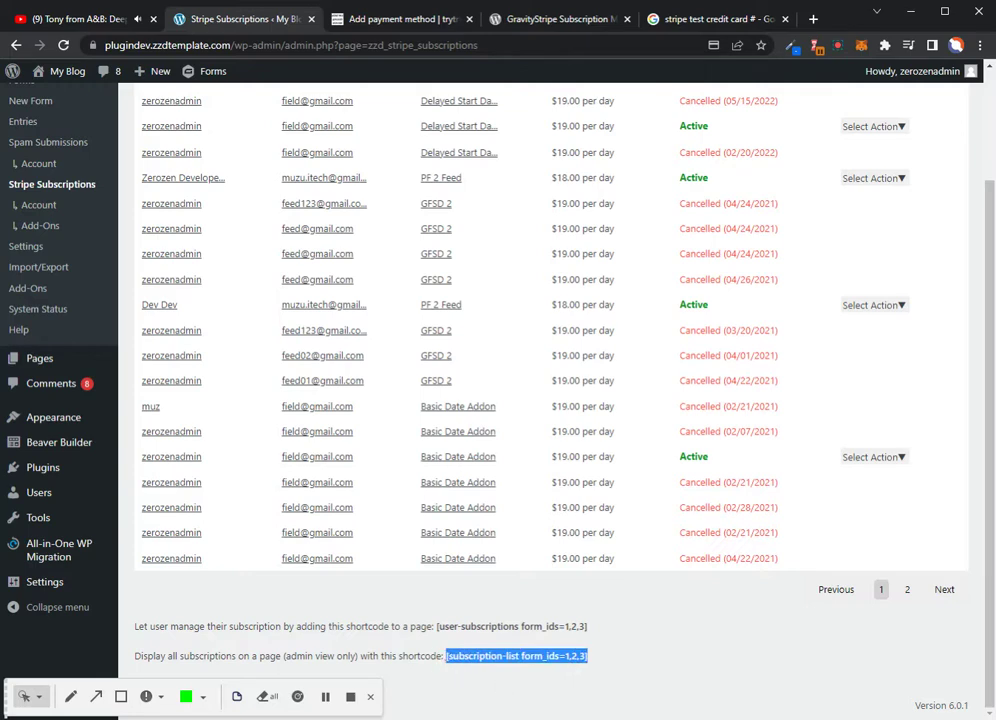
{"action": "scroll", "coordinate": [500, 540], "scroll_direction": "up", "scroll_amount": 3}
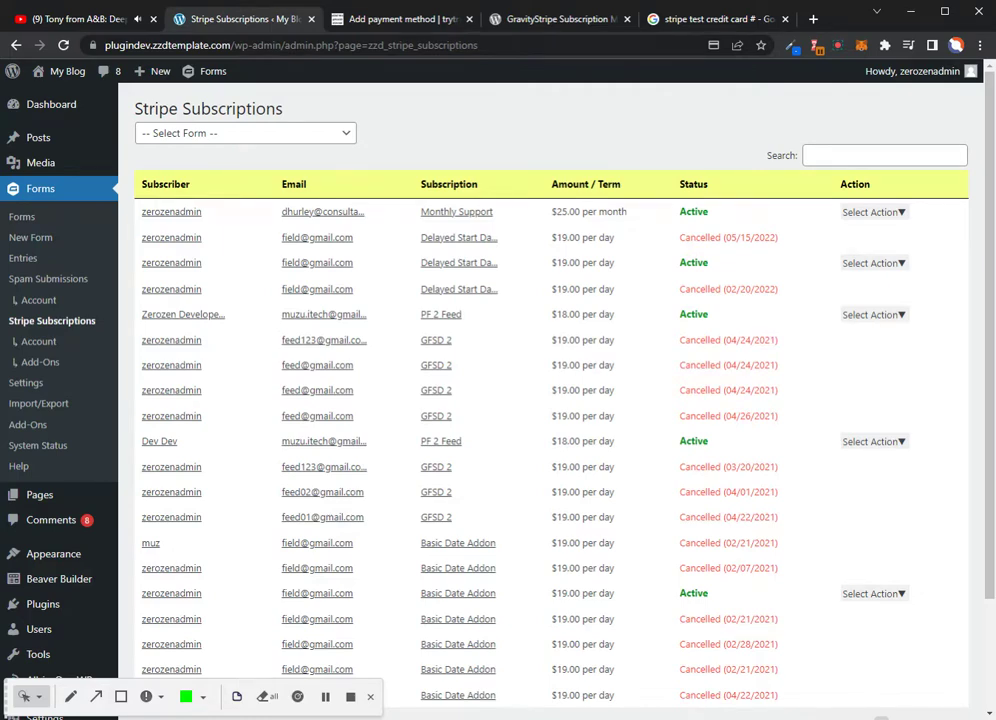
{"action": "left_click", "coordinate": [894, 214]}
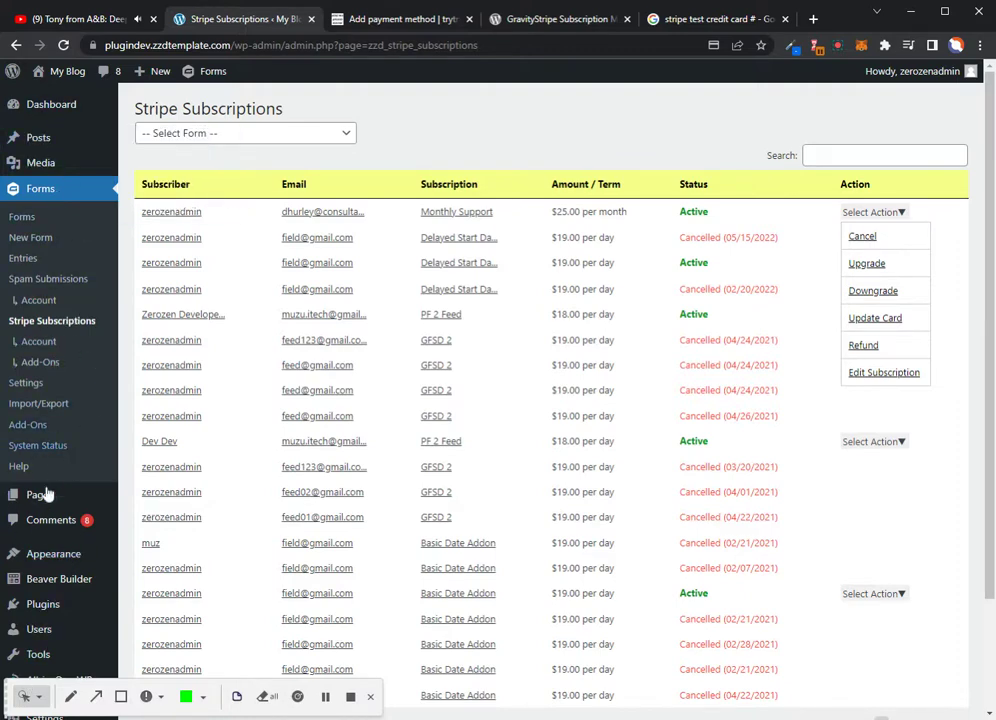
{"action": "left_click", "coordinate": [484, 126]}
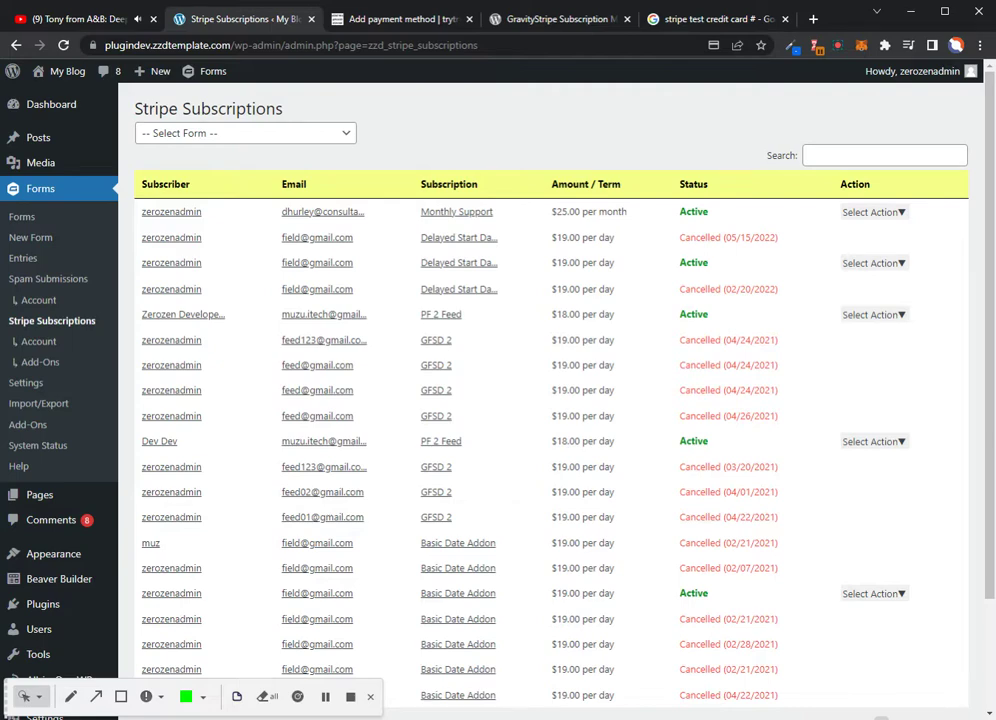
{"action": "left_click", "coordinate": [816, 50]}
Expand the Select Action dropdown for the Monthly Support subscription row
{"action": "left_click", "coordinate": [890, 214]}
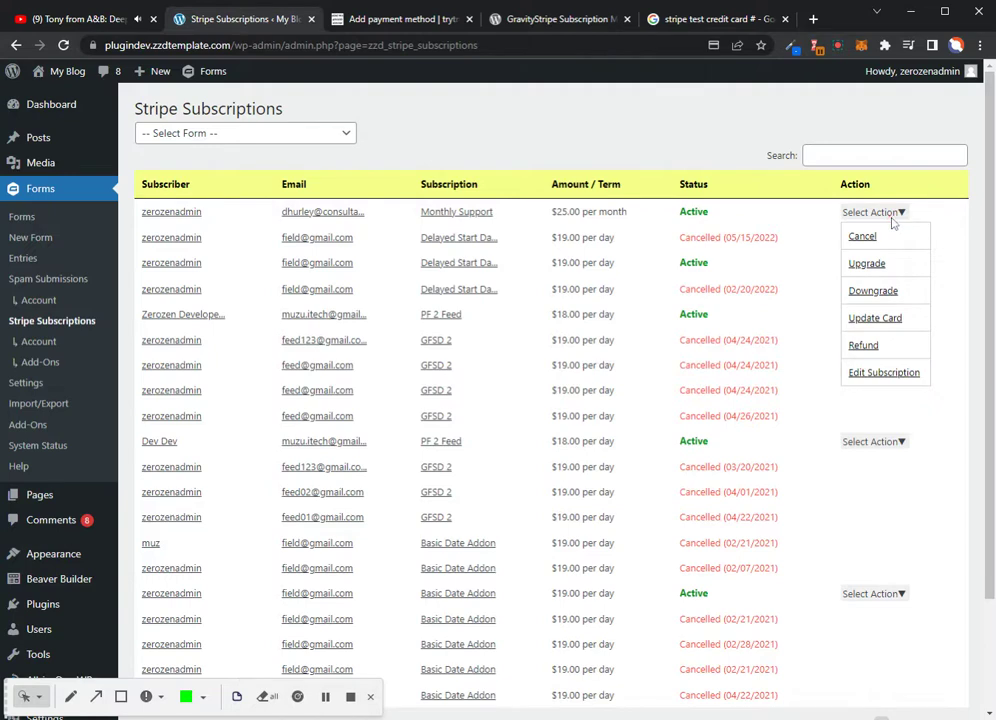